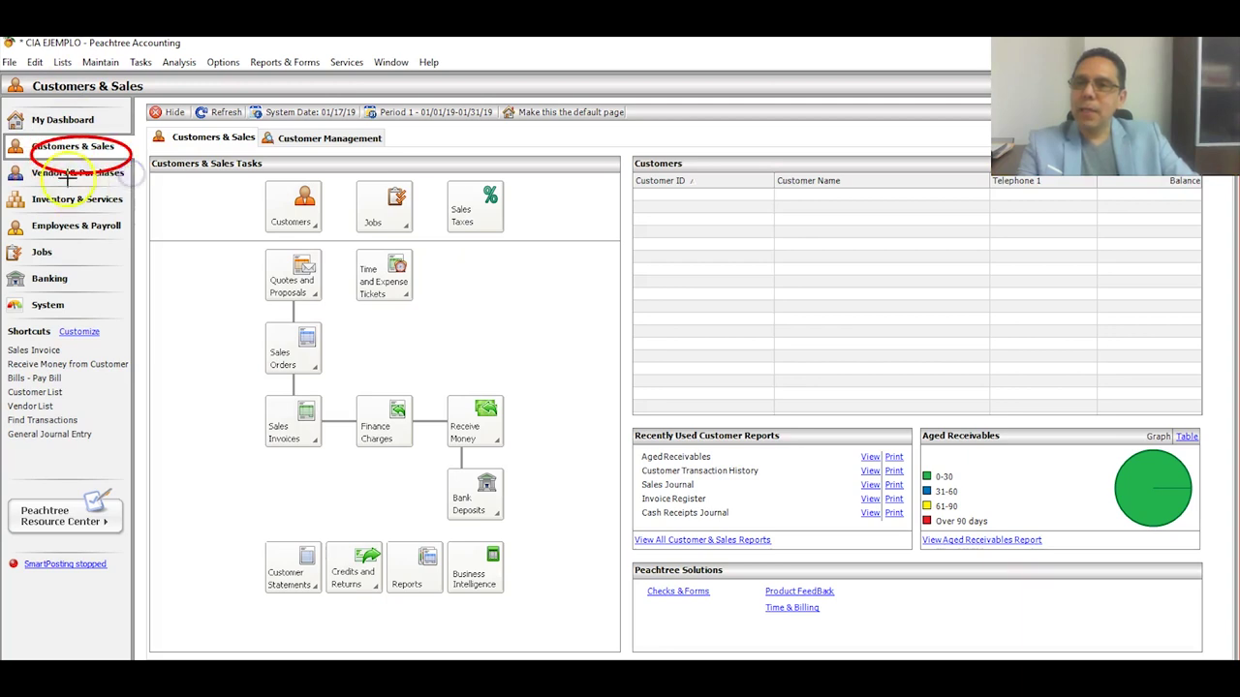
{"action": "mouse_move", "coordinate": [43, 157]}
{"action": "left_mouse_down"}
{"action": "mouse_move", "coordinate": [97, 189]}
{"action": "mouse_move", "coordinate": [146, 191]}
{"action": "left_mouse_up"}
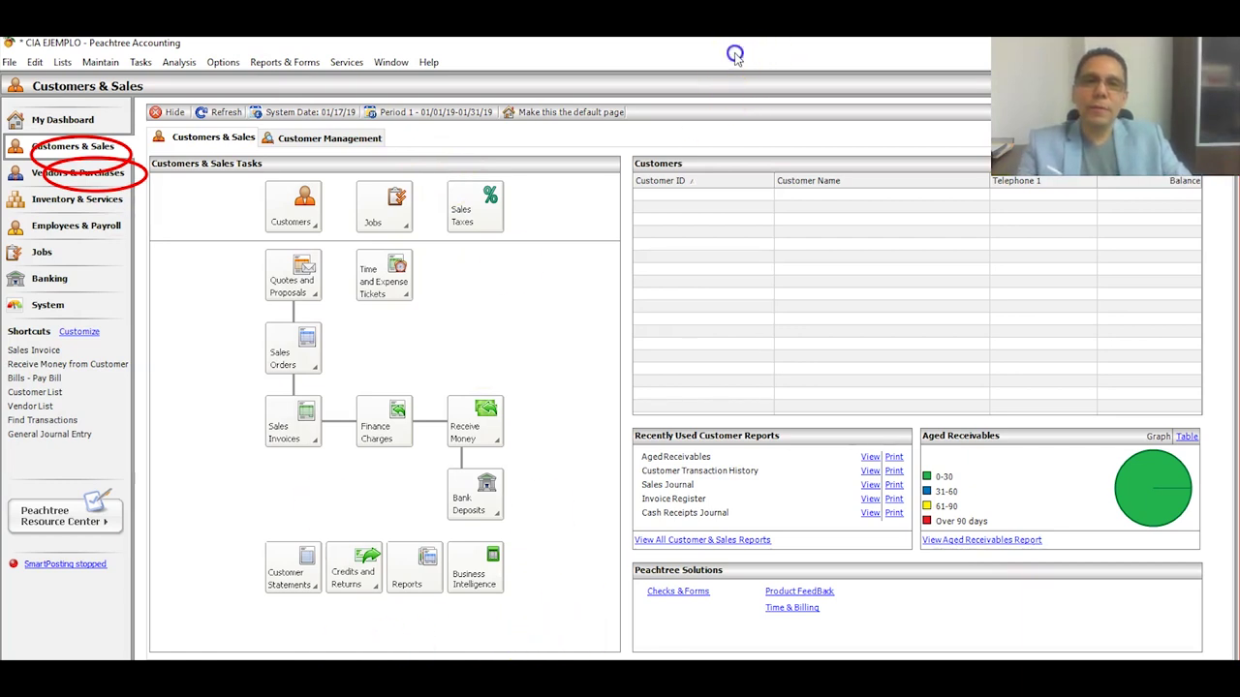
{"action": "key", "text": "Escape"}
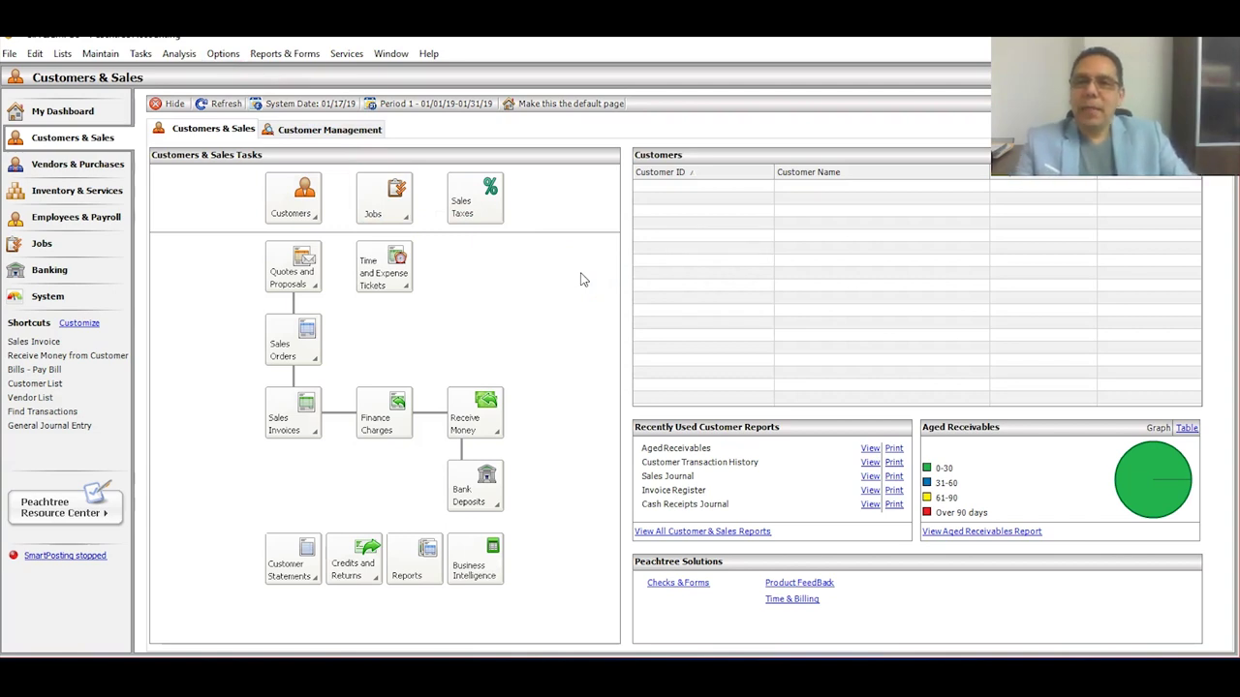
- Open the default information settings for customers
{"action": "left_click", "coordinate": [214, 56]}
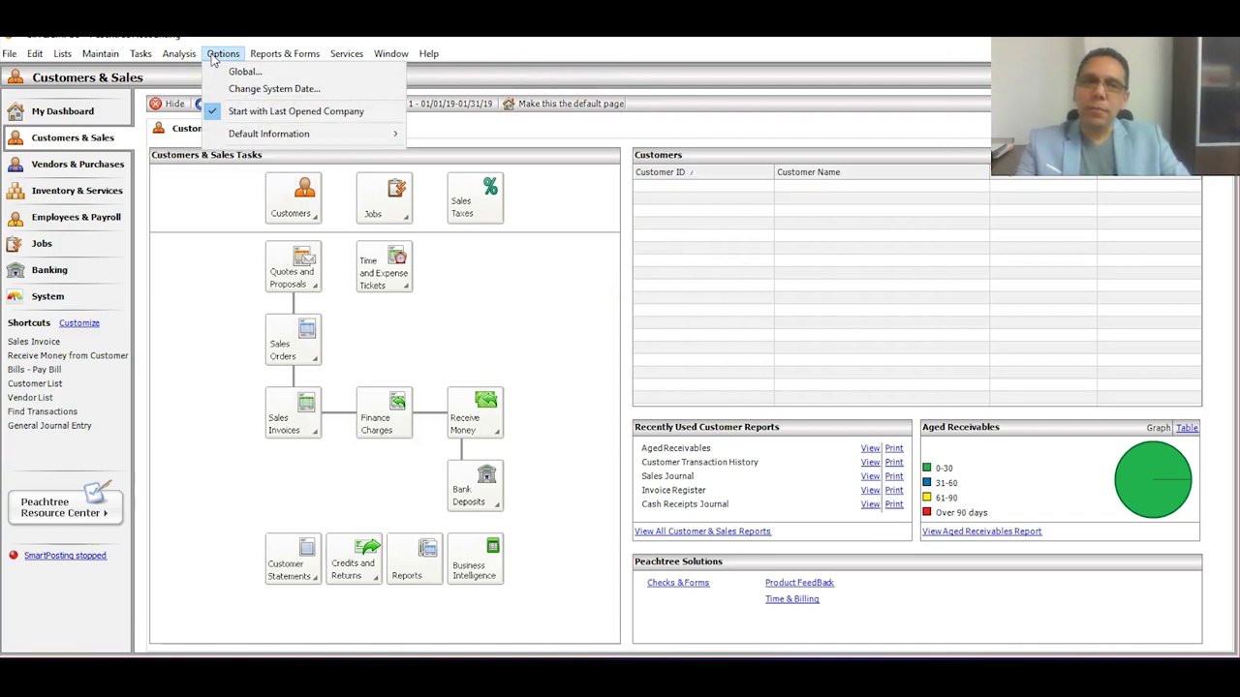
{"action": "left_click", "coordinate": [230, 55]}
{"action": "left_click", "coordinate": [232, 58]}
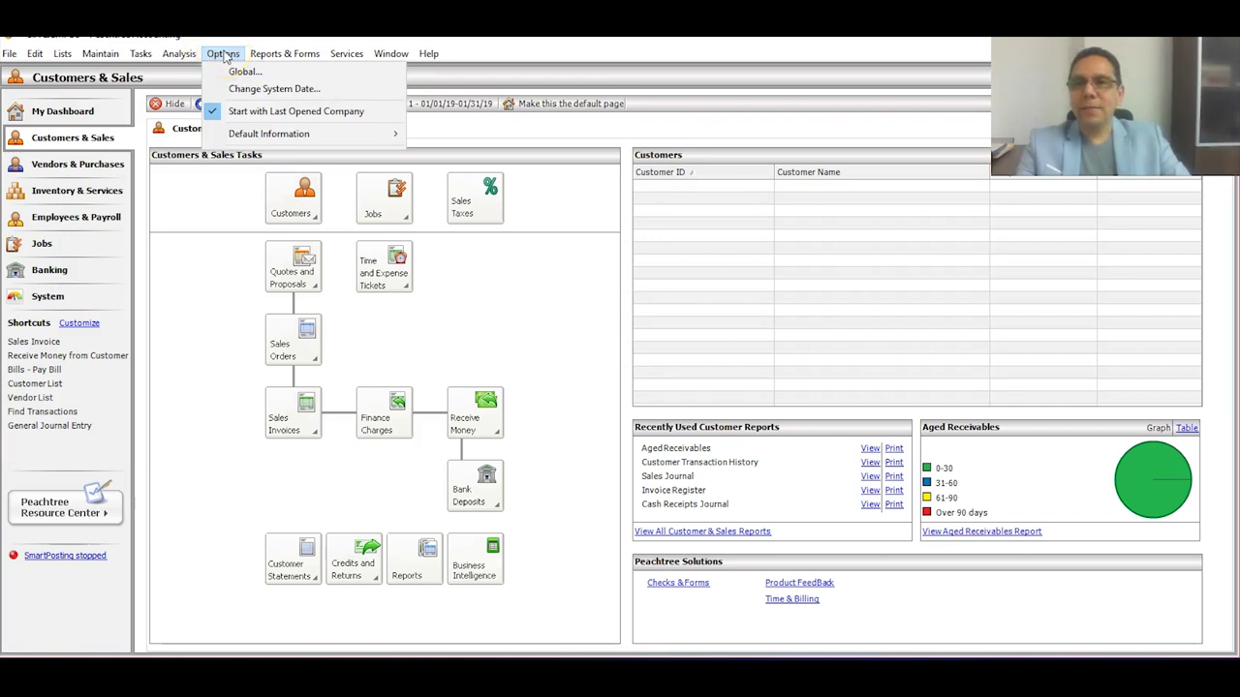
{"action": "mouse_move", "coordinate": [242, 135]}
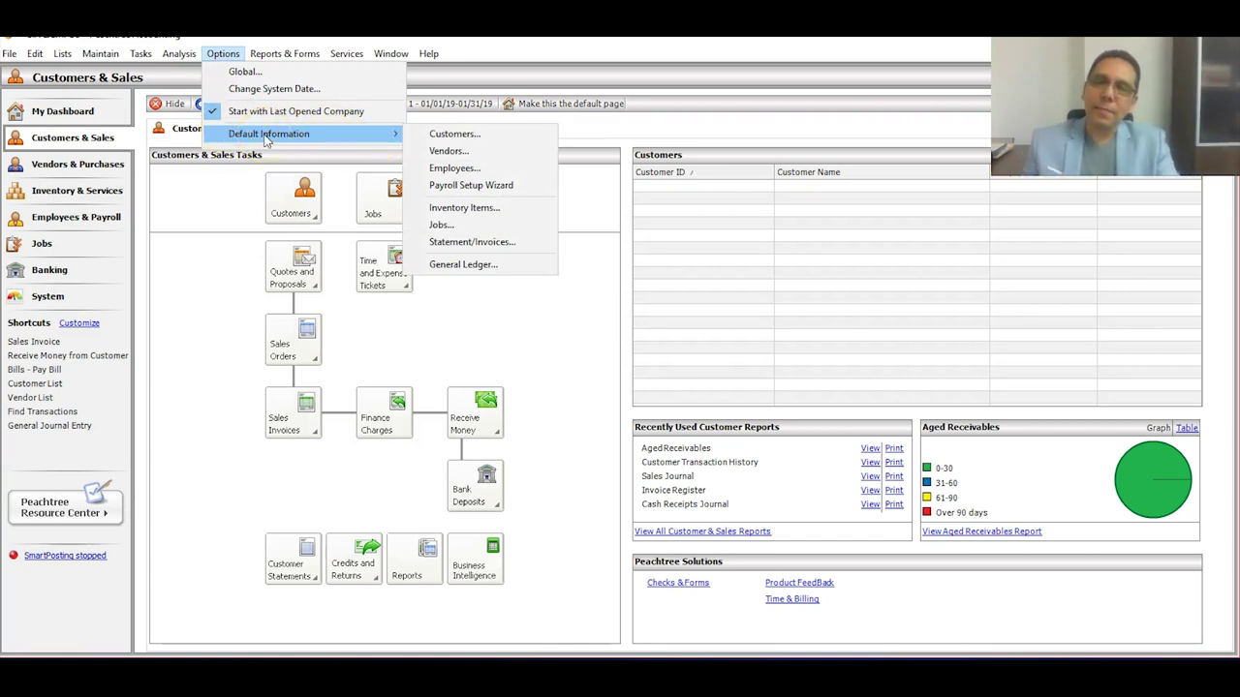
{"action": "left_click", "coordinate": [368, 135]}
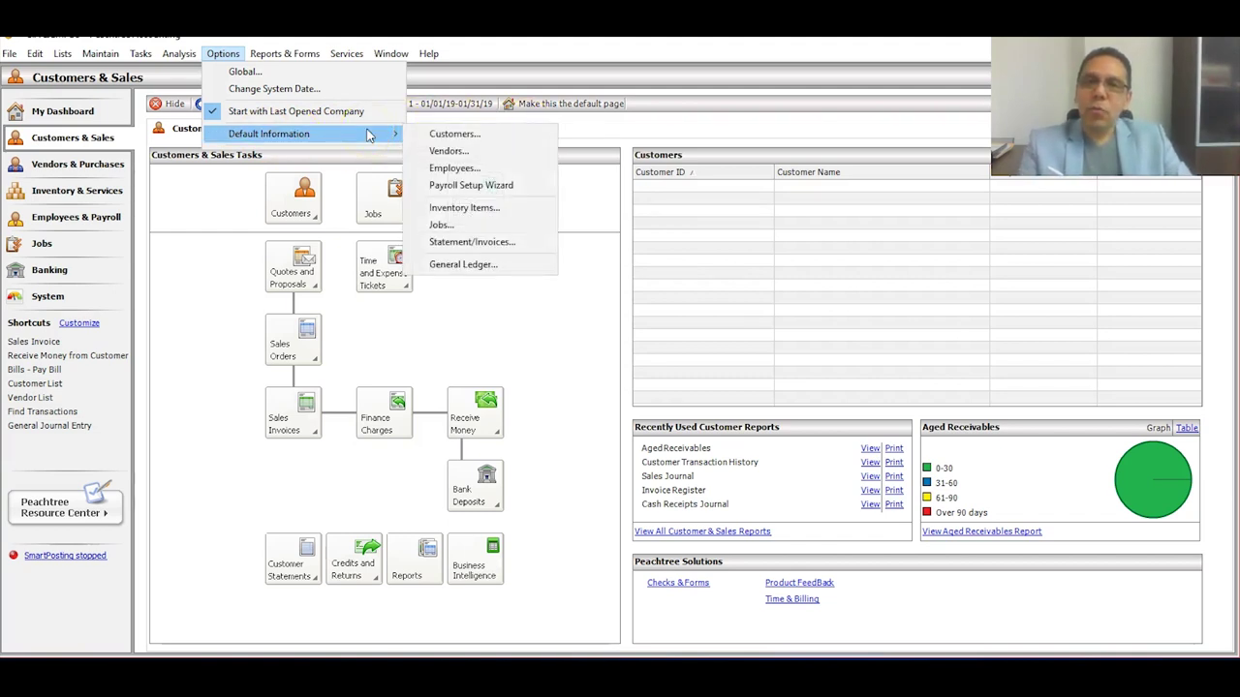
{"action": "left_click", "coordinate": [434, 155]}
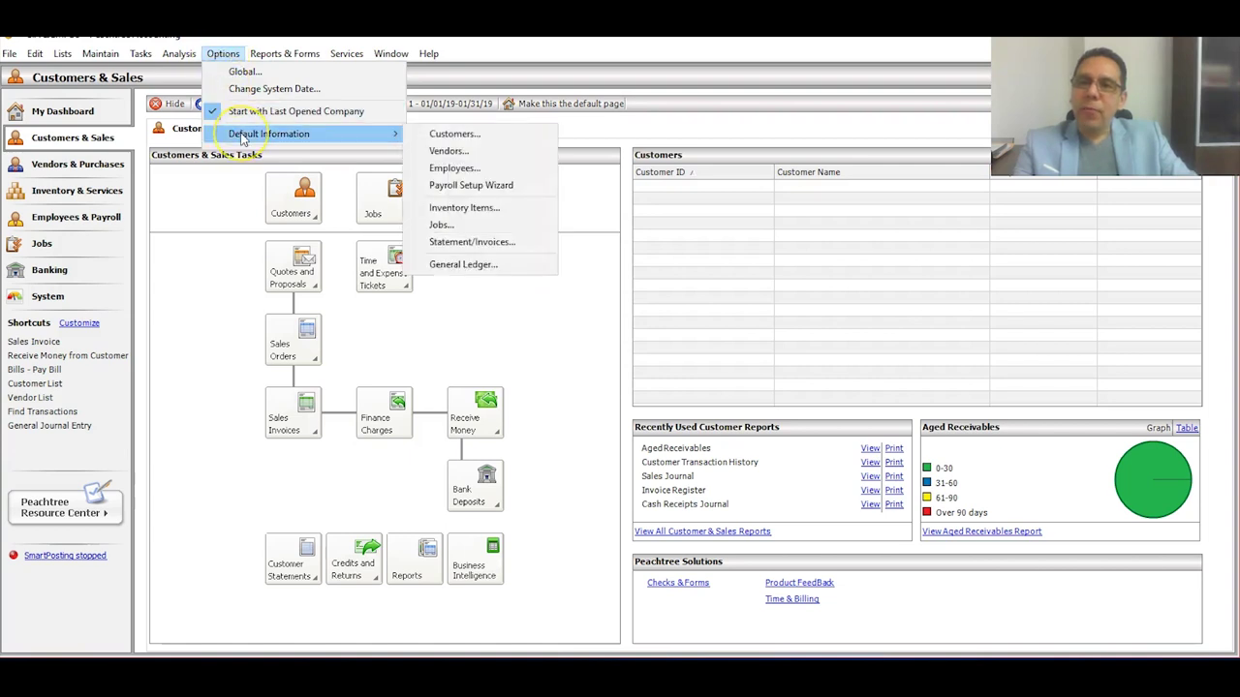
{"action": "left_click", "coordinate": [452, 133]}
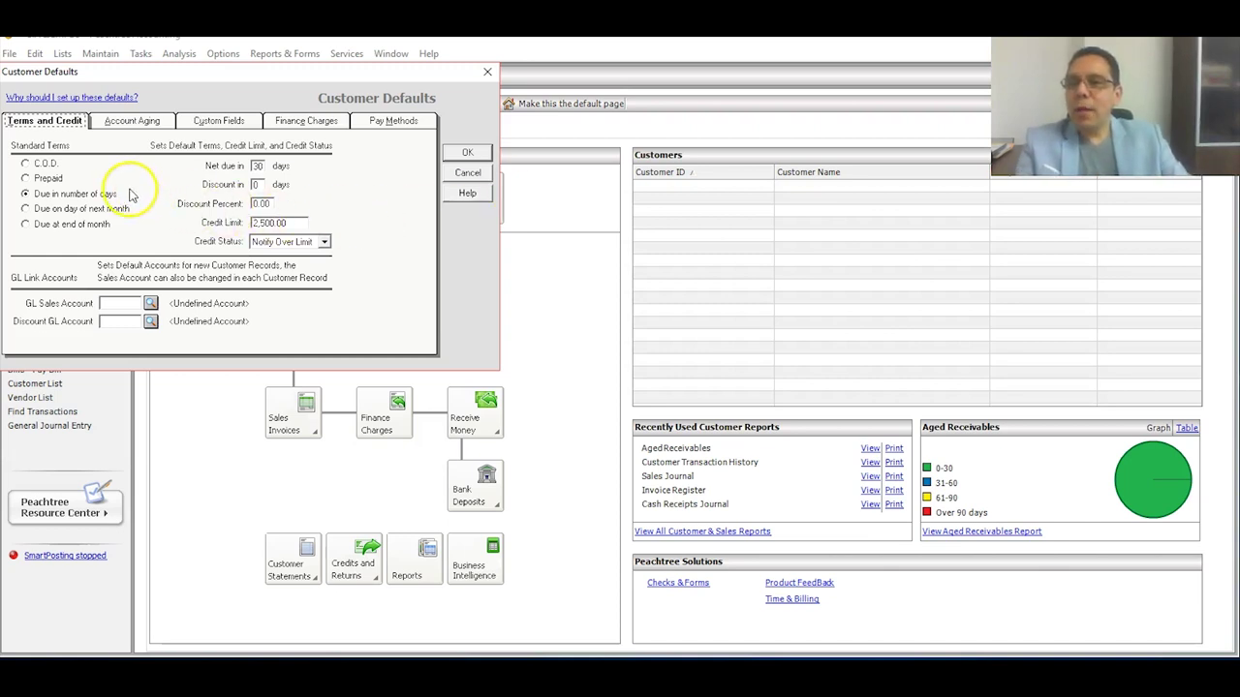
- Set the customers' standard terms to C.O.D. and the GL Sales Account to 400 Ingresos de Ventas
{"action": "left_click", "coordinate": [25, 164]}
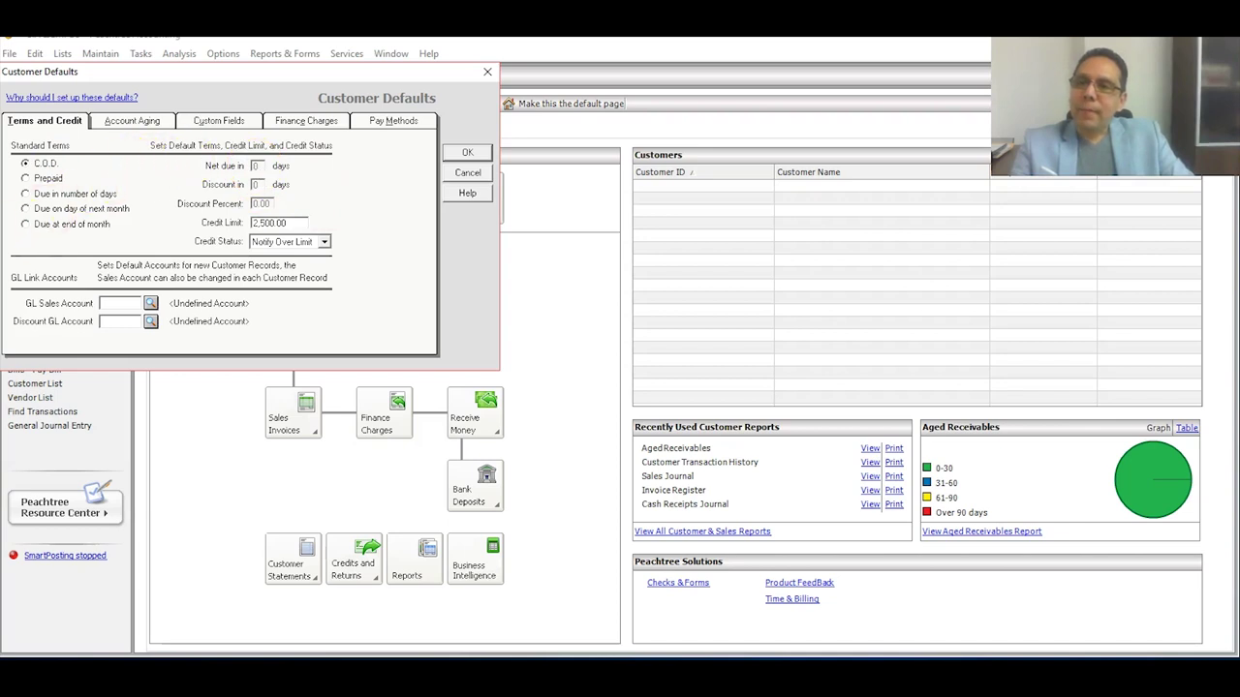
{"action": "left_click", "coordinate": [113, 302]}
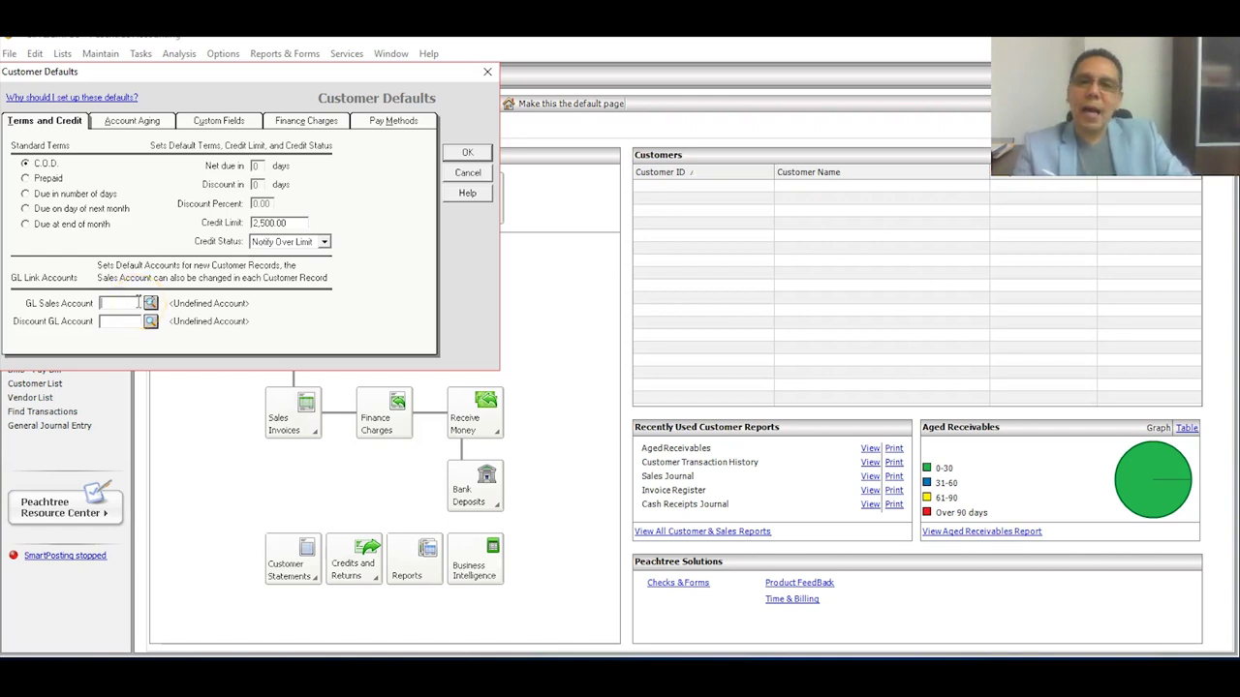
{"action": "left_click", "coordinate": [150, 305]}
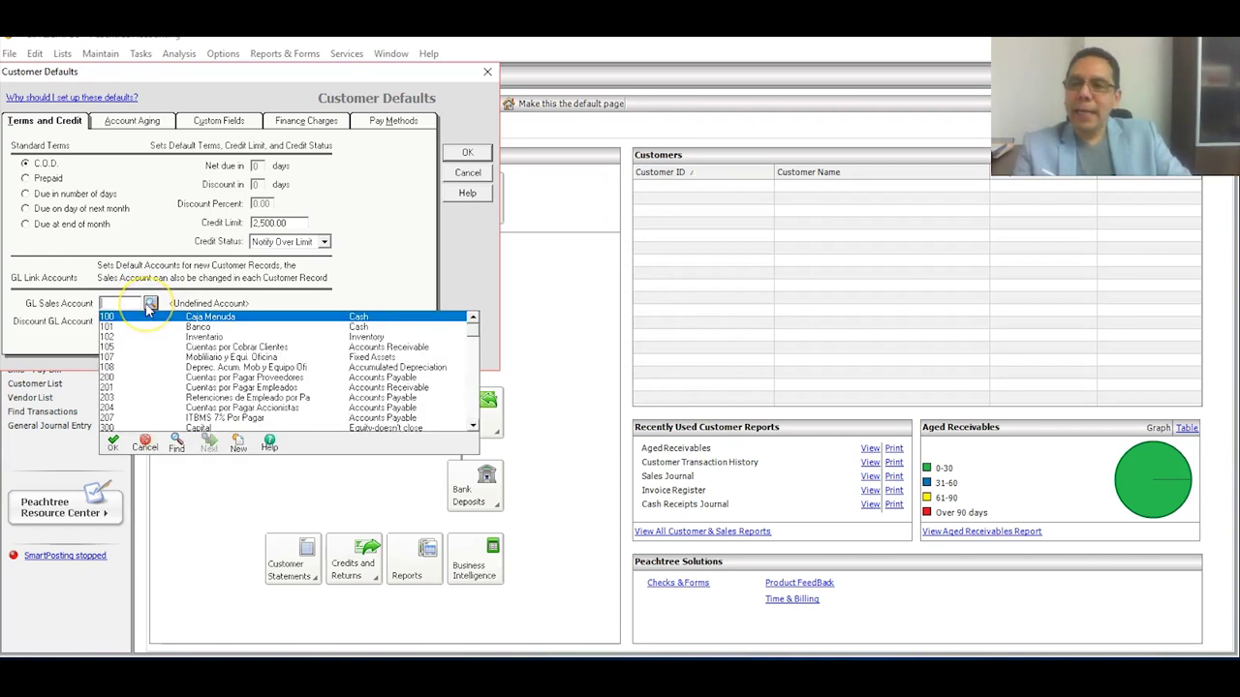
{"action": "type", "text": "400"}
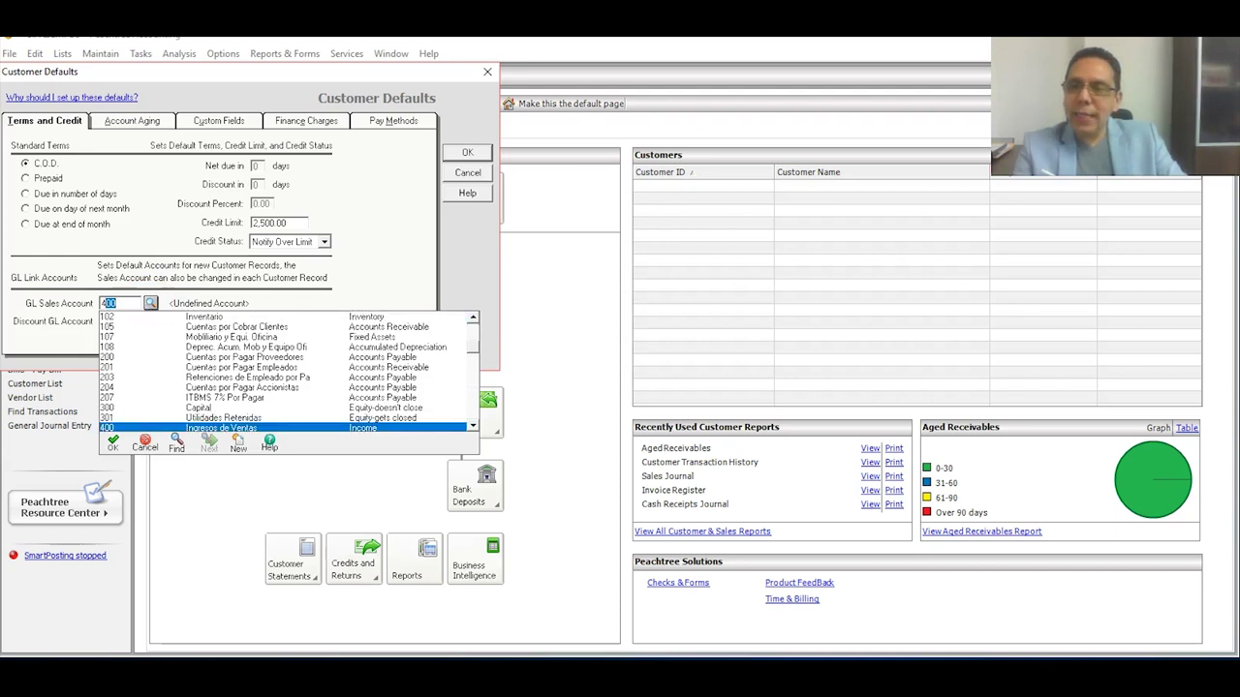
{"action": "key", "text": "Return"}
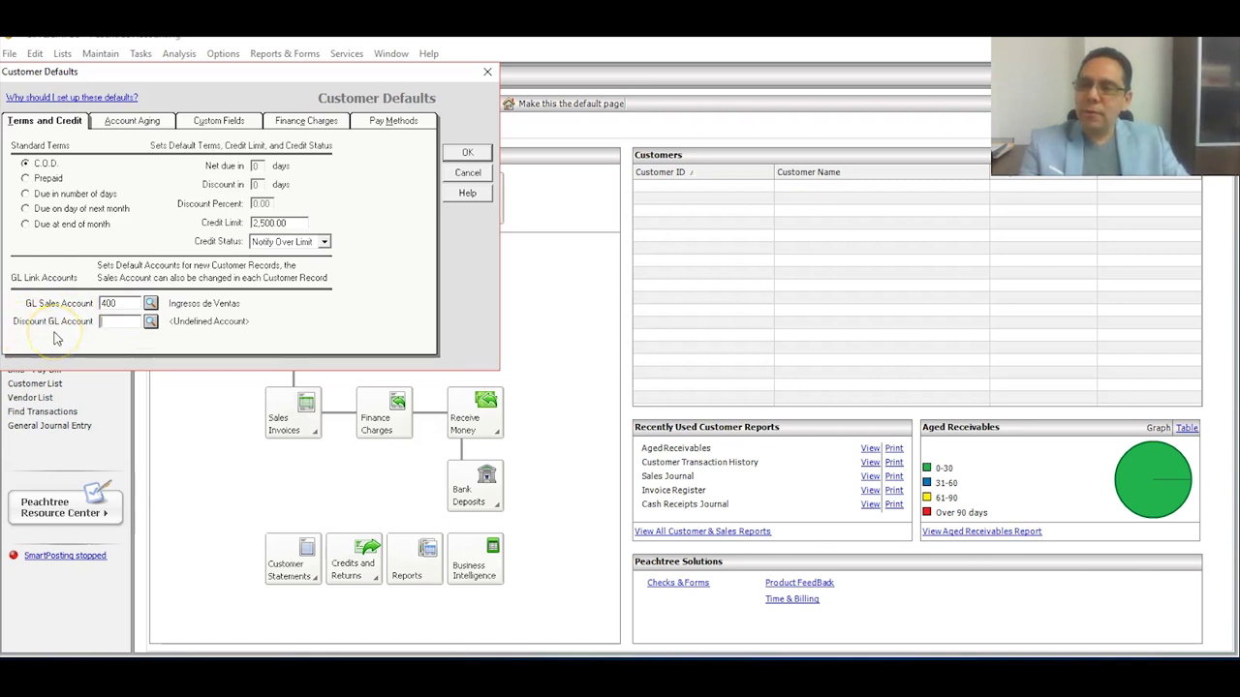
- Start a new ledger account from the Discount GL Account lookup, with ID 407 and description "Descuento en Ventas"
{"action": "left_click", "coordinate": [151, 323]}
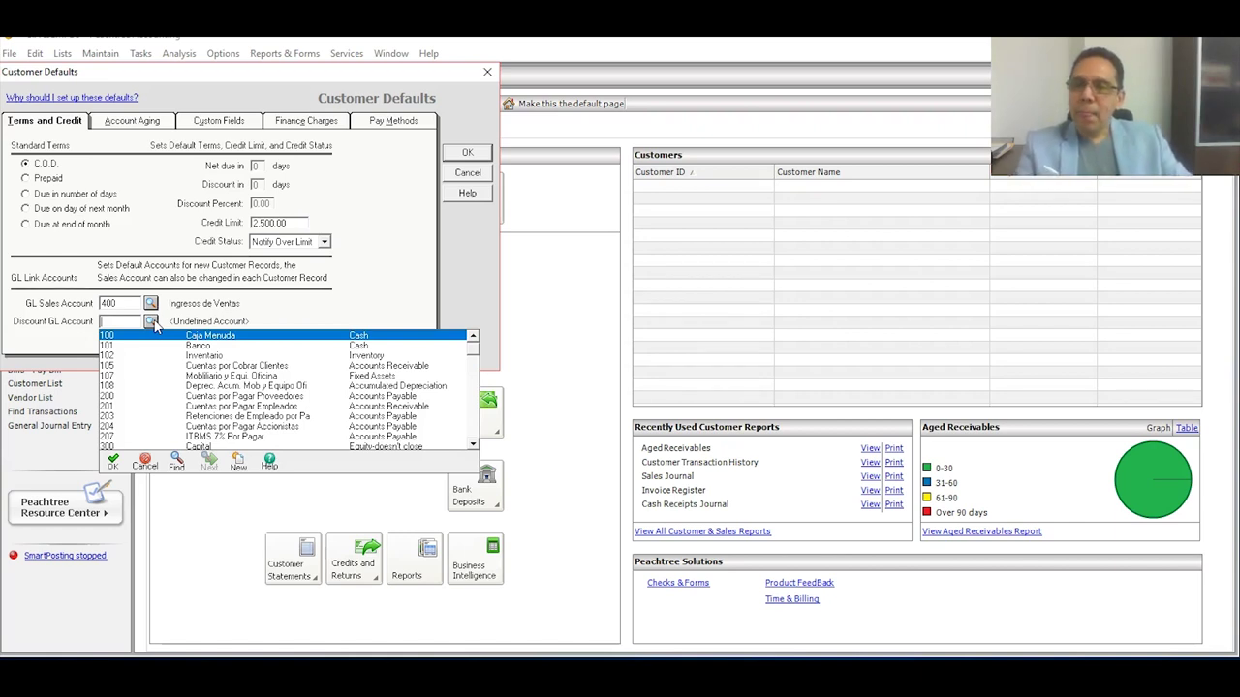
{"action": "left_click", "coordinate": [240, 469]}
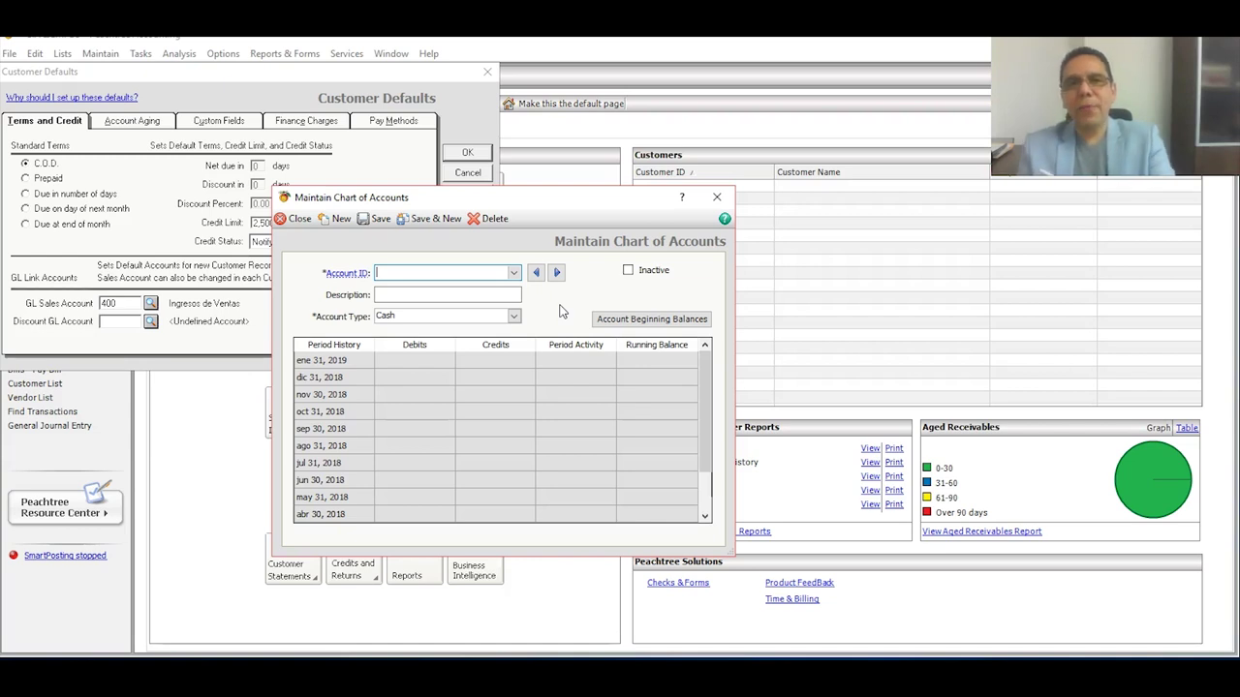
{"action": "type", "text": "400"}
{"action": "type", "text": "407"}
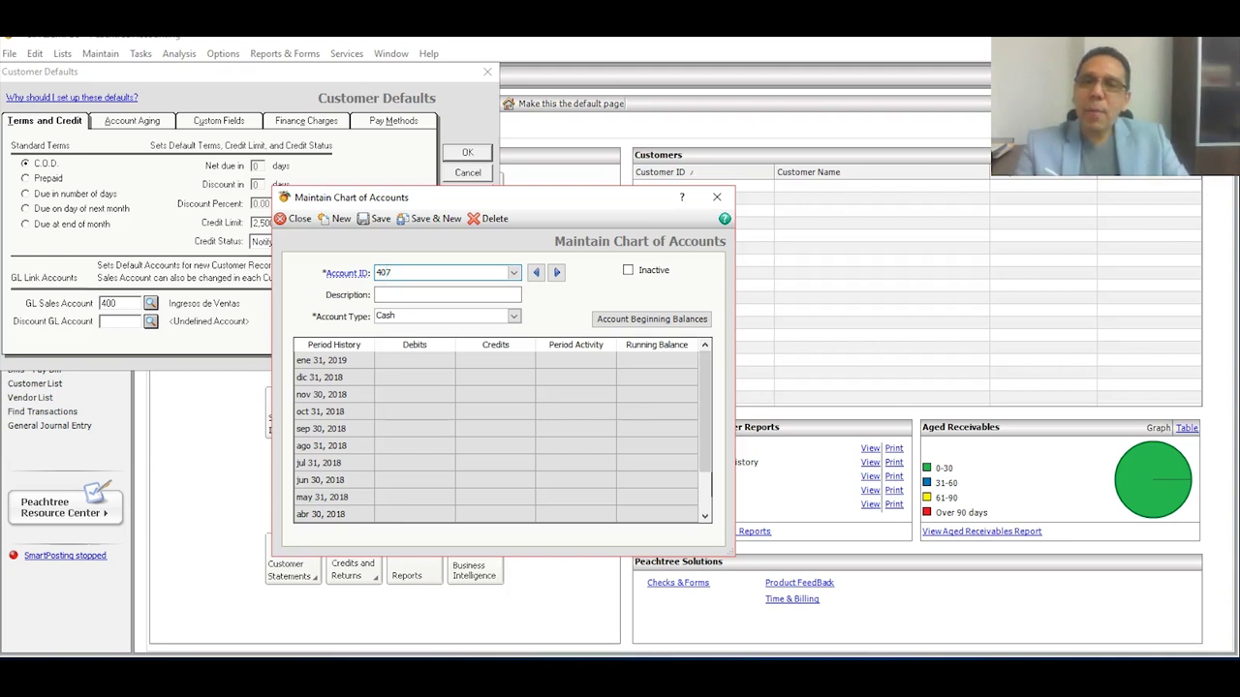
{"action": "key", "text": "Tab"}
{"action": "type", "text": "d"}
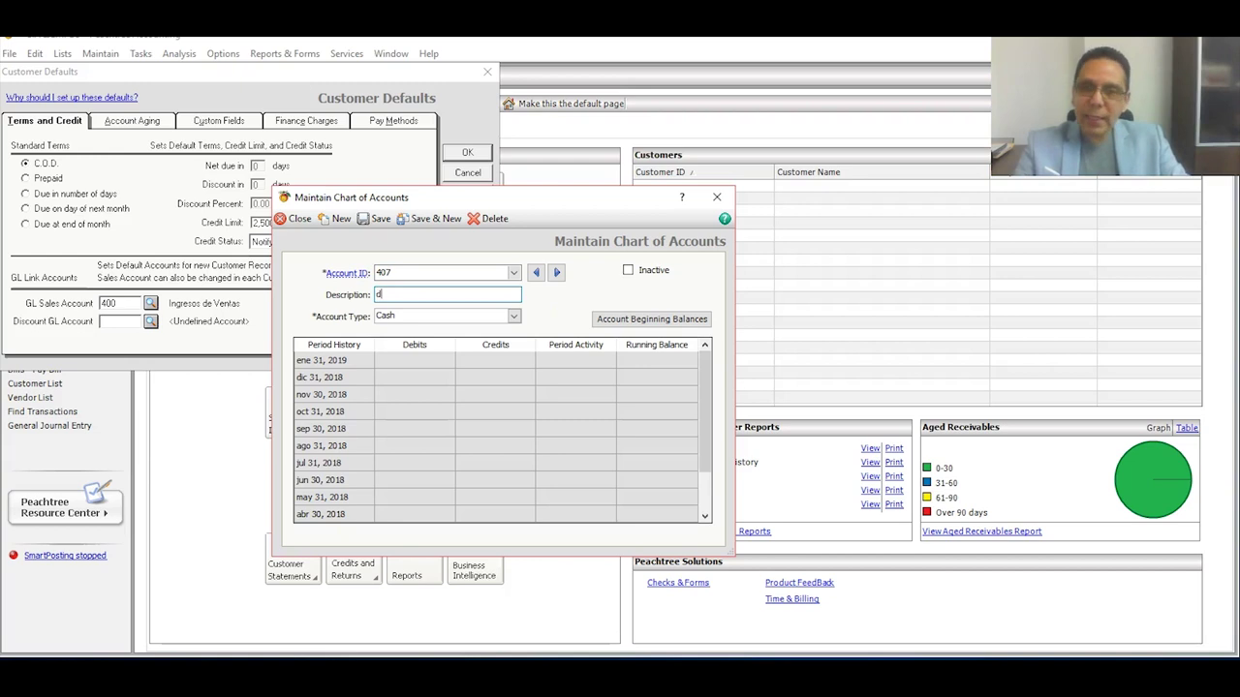
{"action": "type", "text": "Eescuen"}
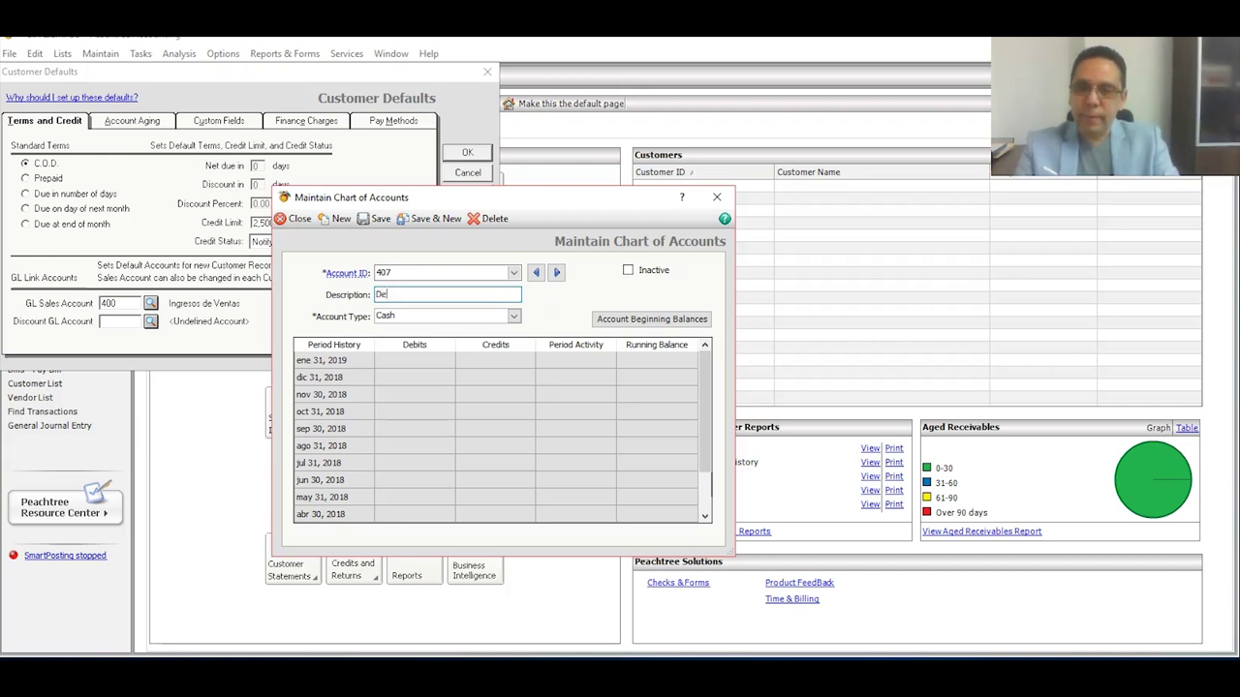
{"action": "key", "text": "BackSpace"}
{"action": "key", "text": "BackSpace"}
{"action": "key", "text": "BackSpace"}
{"action": "key", "text": "BackSpace"}
{"action": "type", "text": "cuent"}
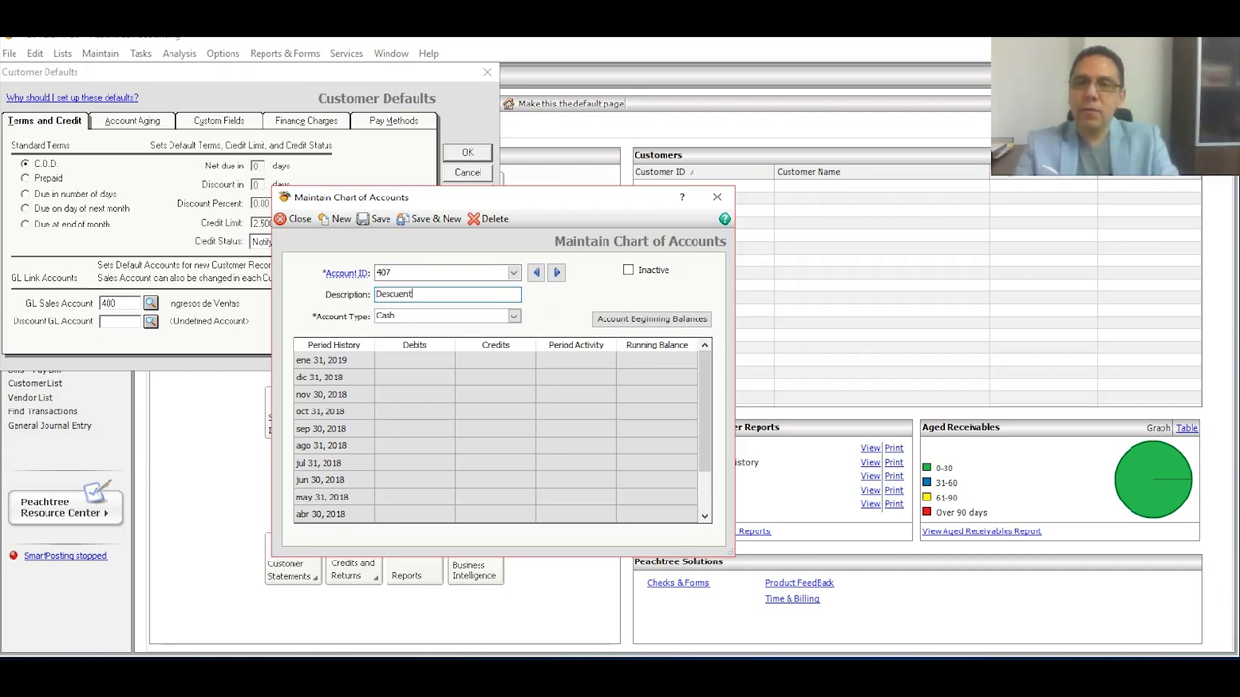
{"action": "type", "text": "o en Ventas"}
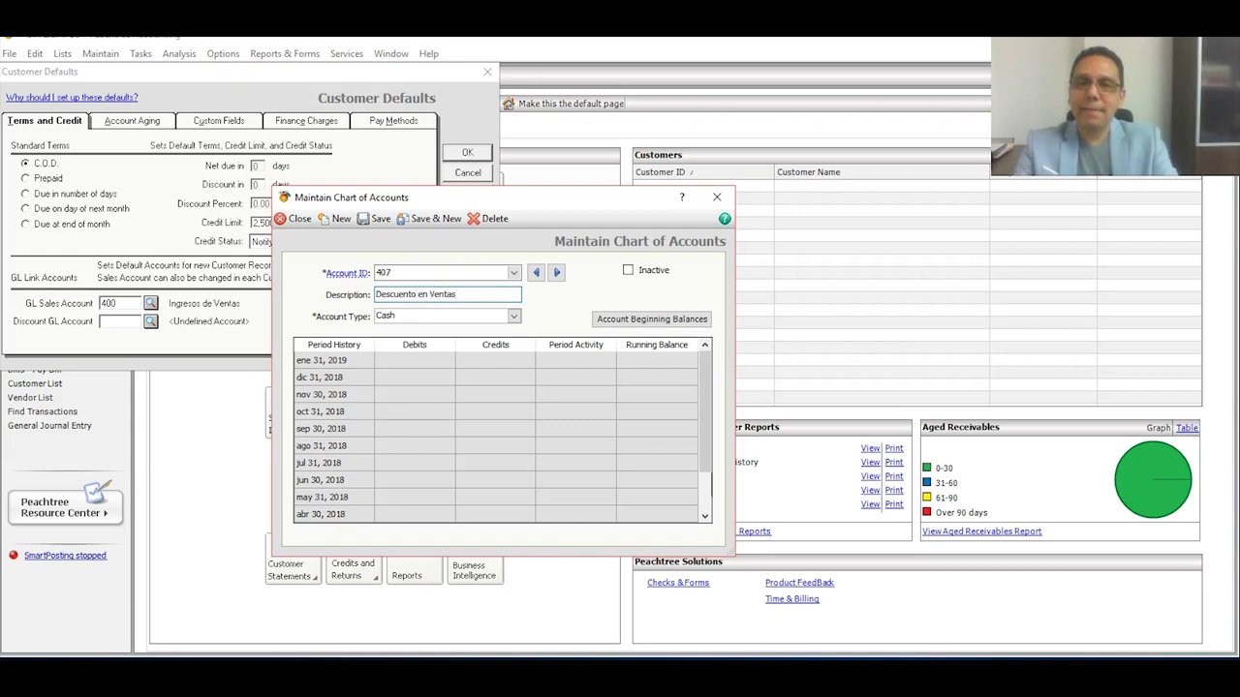
- Set the new account's type to Income, then save it and close the chart of accounts window
{"action": "left_click", "coordinate": [467, 318]}
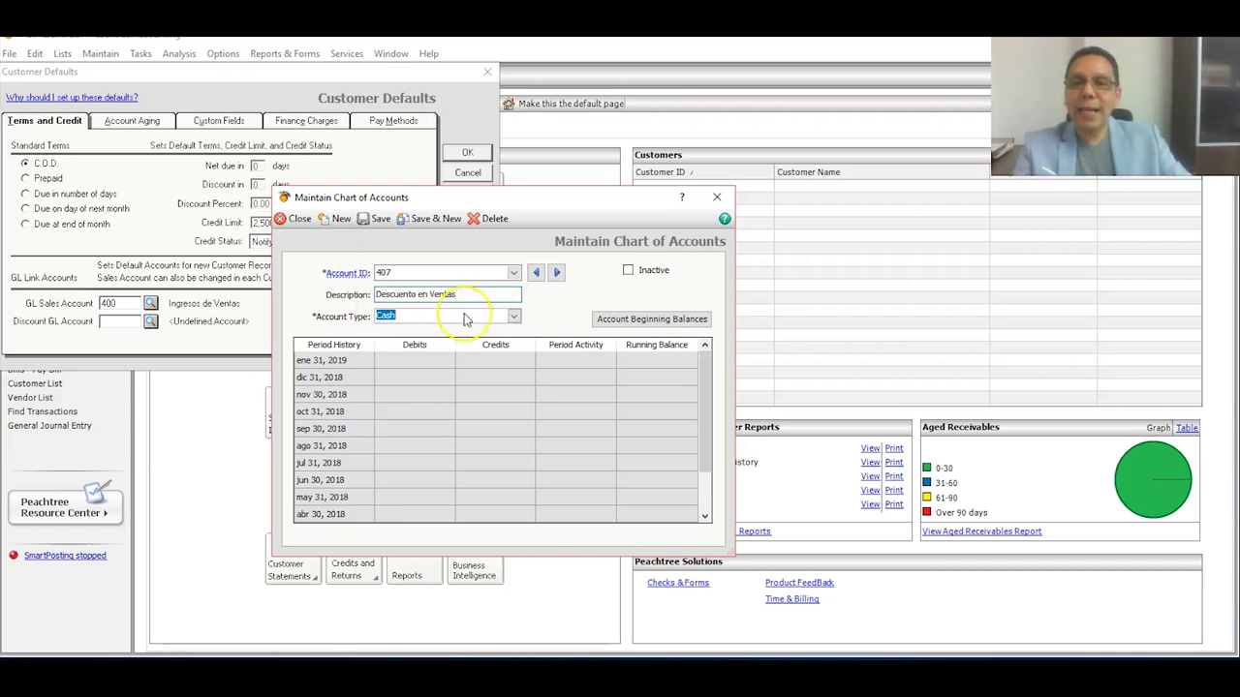
{"action": "scroll", "coordinate": [465, 320], "scroll_direction": "down", "scroll_amount": 1}
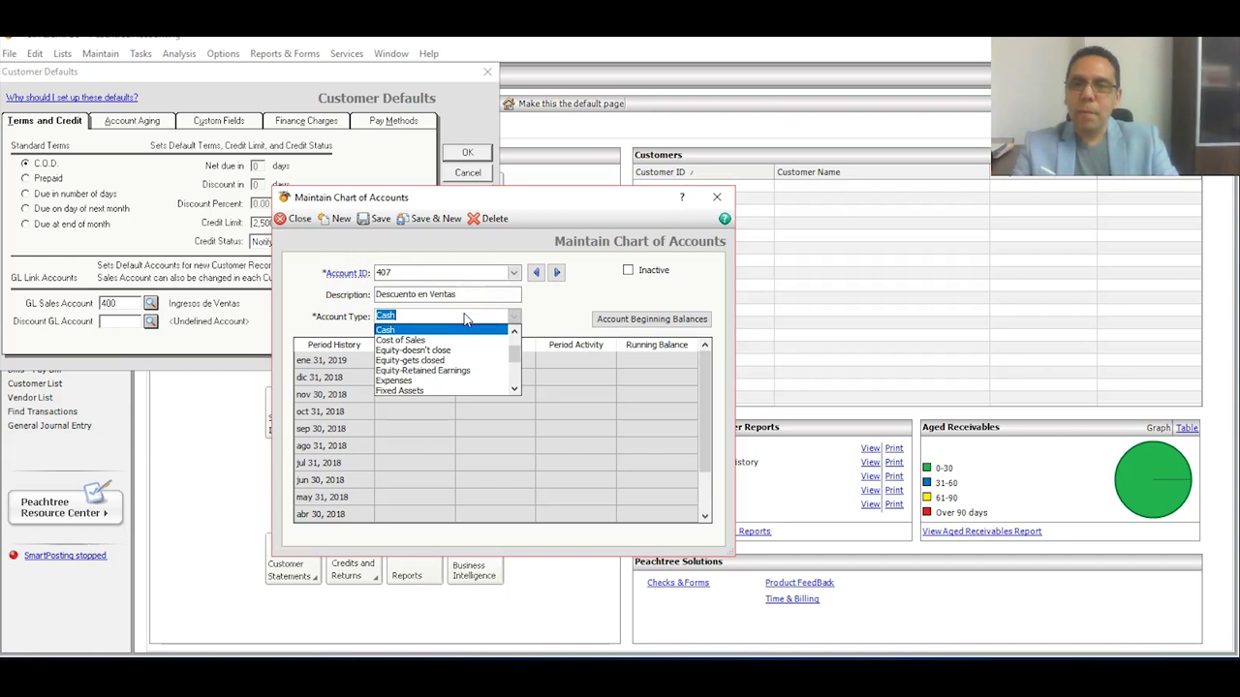
{"action": "key", "text": "Down"}
{"action": "key", "text": "Down"}
{"action": "key", "text": "Down"}
{"action": "key", "text": "Down"}
{"action": "key", "text": "Down"}
{"action": "key", "text": "Down"}
{"action": "key", "text": "Down"}
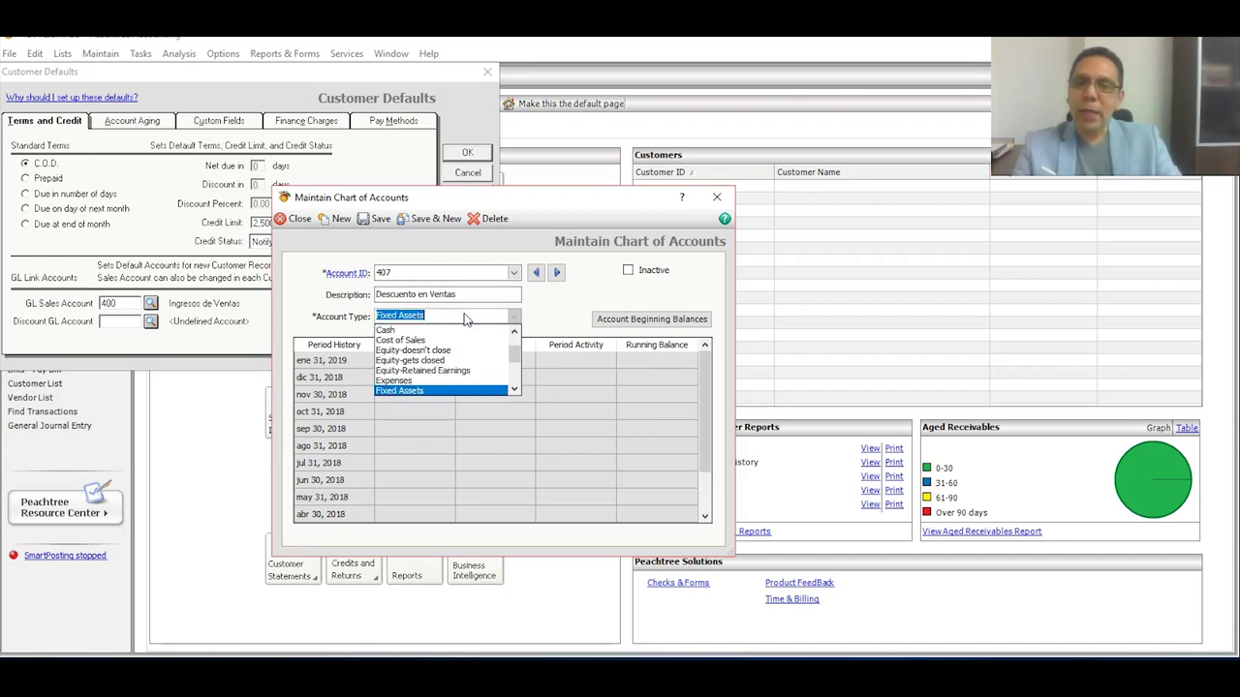
{"action": "key", "text": "Tab"}
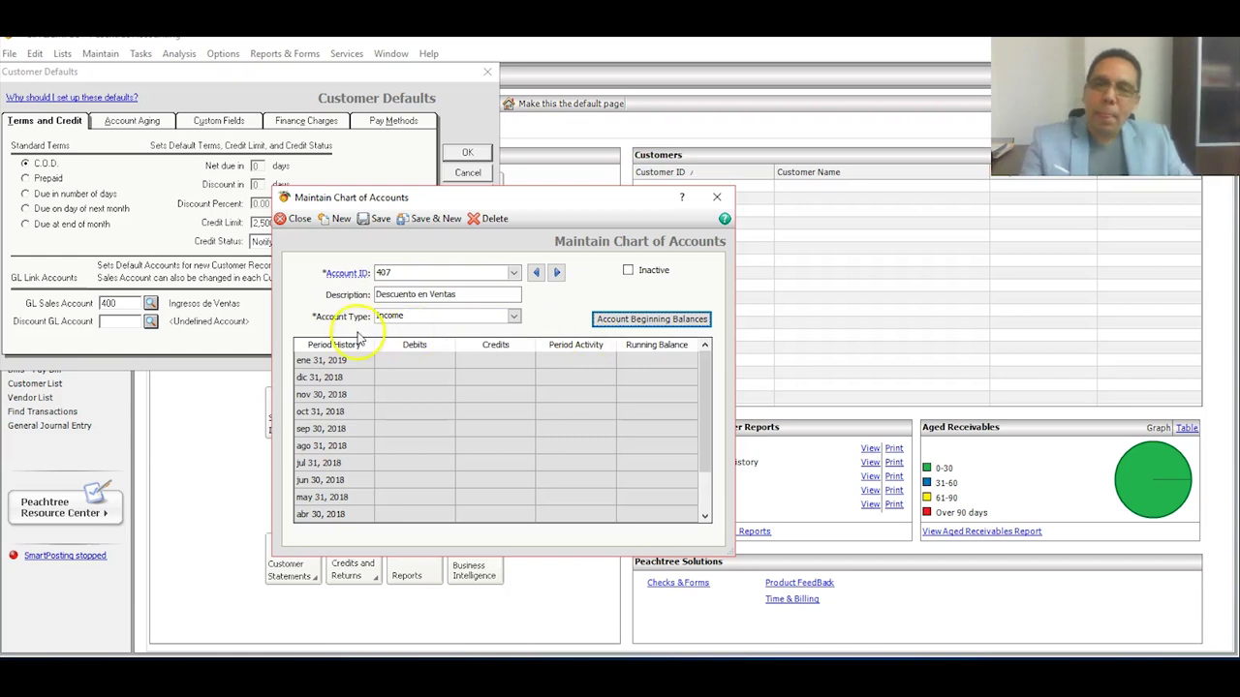
{"action": "left_click", "coordinate": [523, 145]}
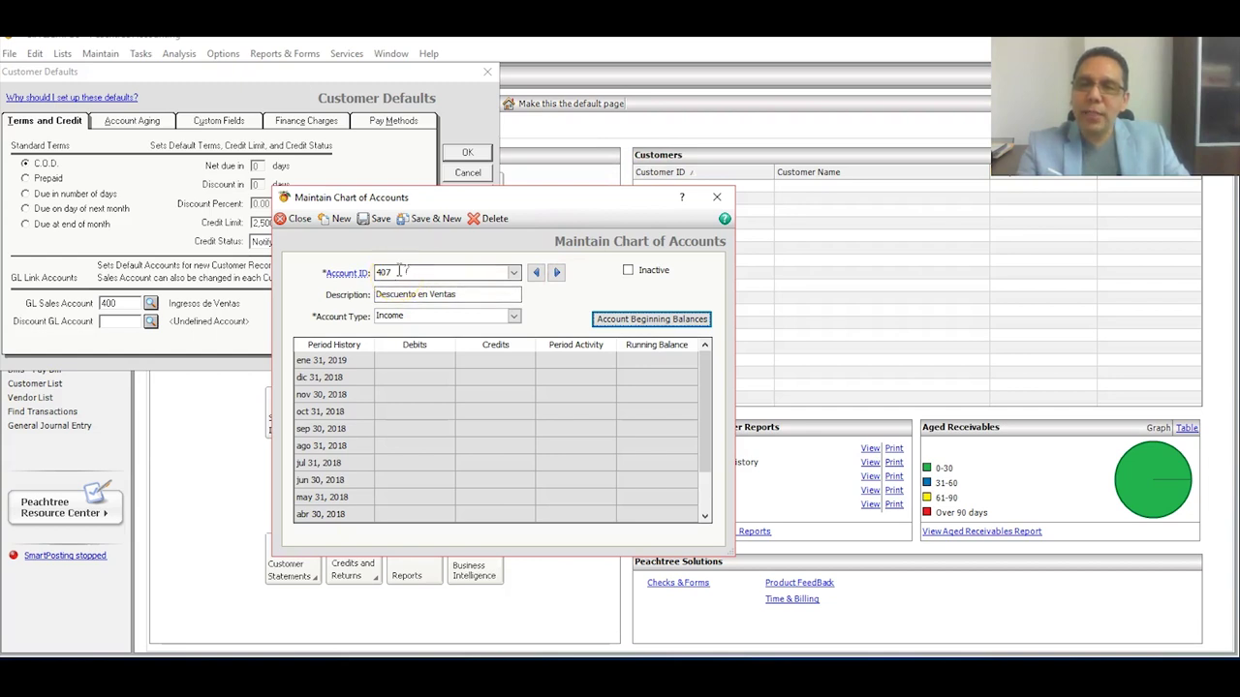
{"action": "left_click", "coordinate": [418, 223]}
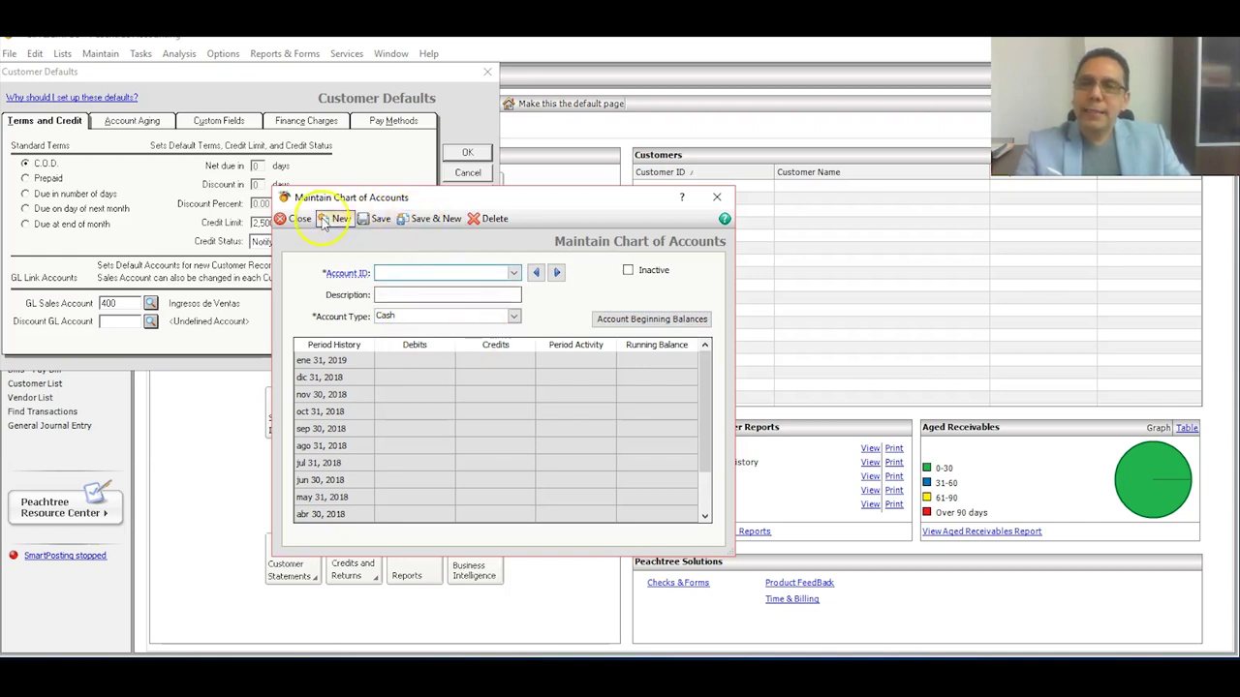
{"action": "left_click", "coordinate": [295, 221]}
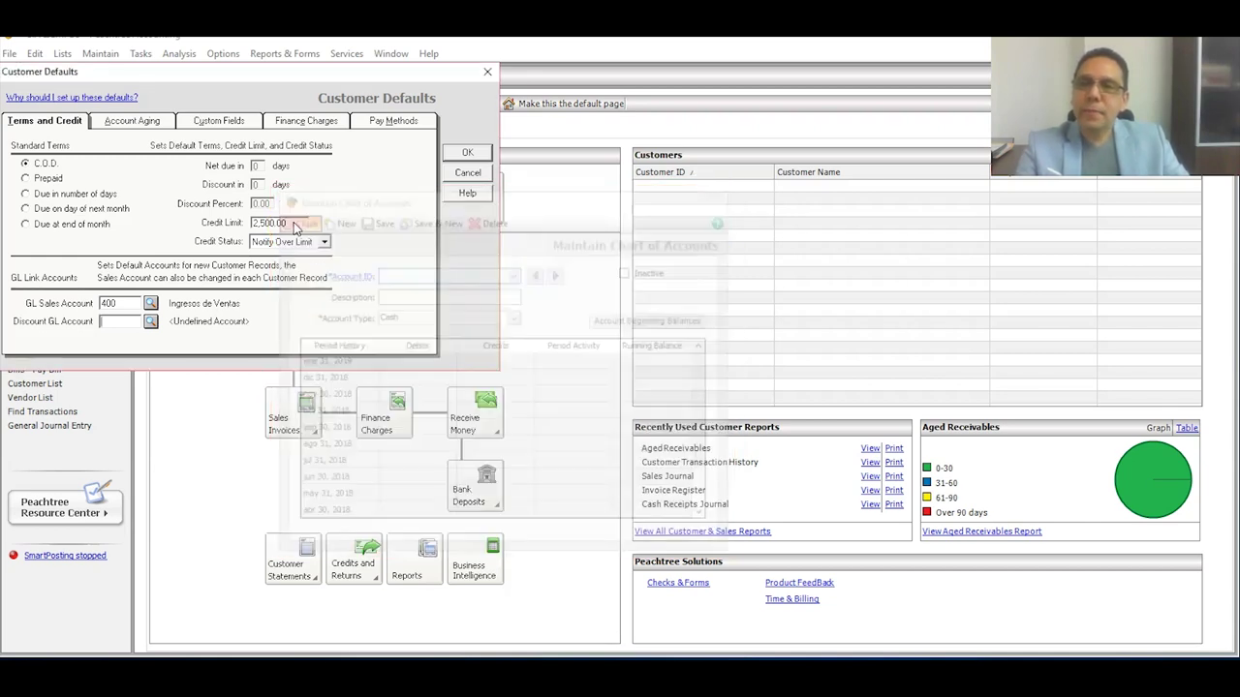
- Set the Discount GL Account to 407 Descuento en Ventas and close the customer defaults
{"action": "left_click", "coordinate": [126, 323]}
{"action": "type", "text": "407"}
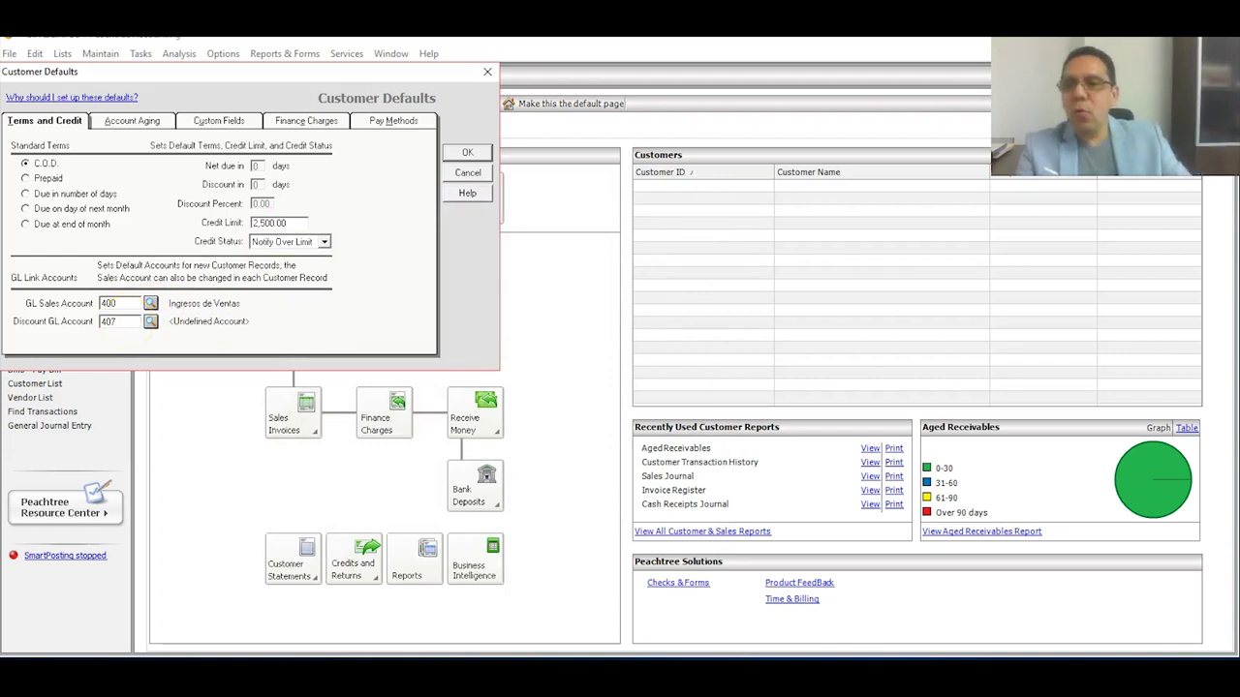
{"action": "left_click", "coordinate": [151, 323]}
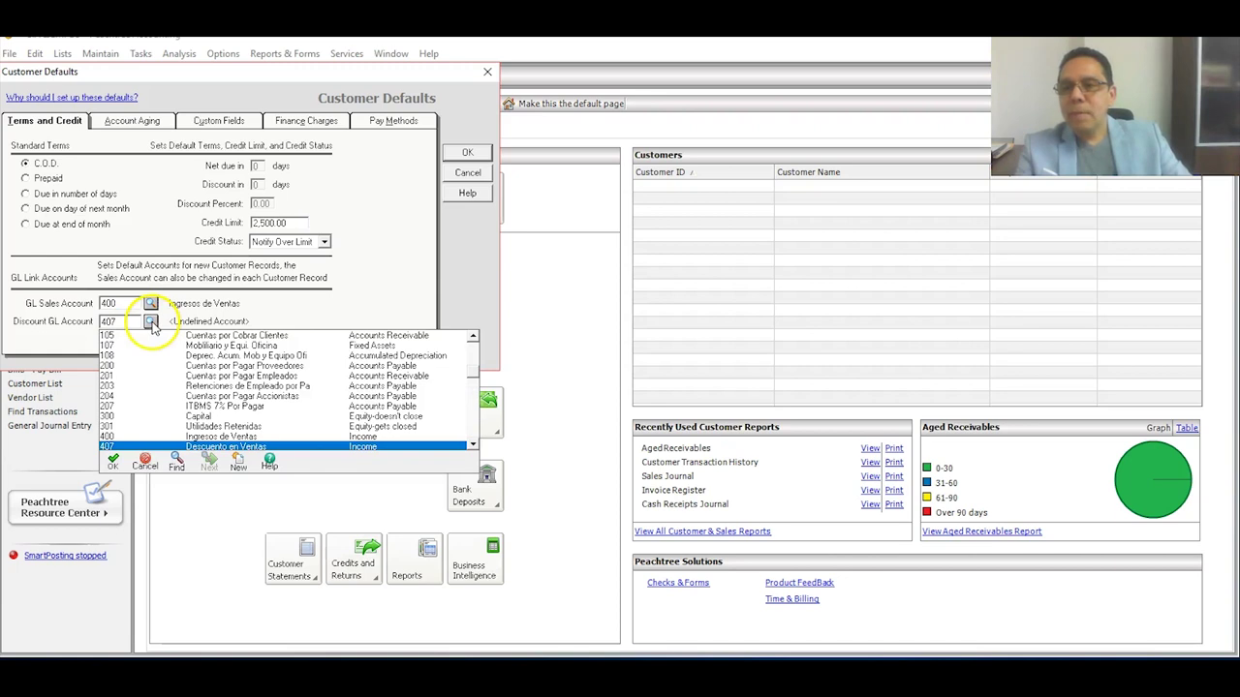
{"action": "double_click", "coordinate": [245, 449]}
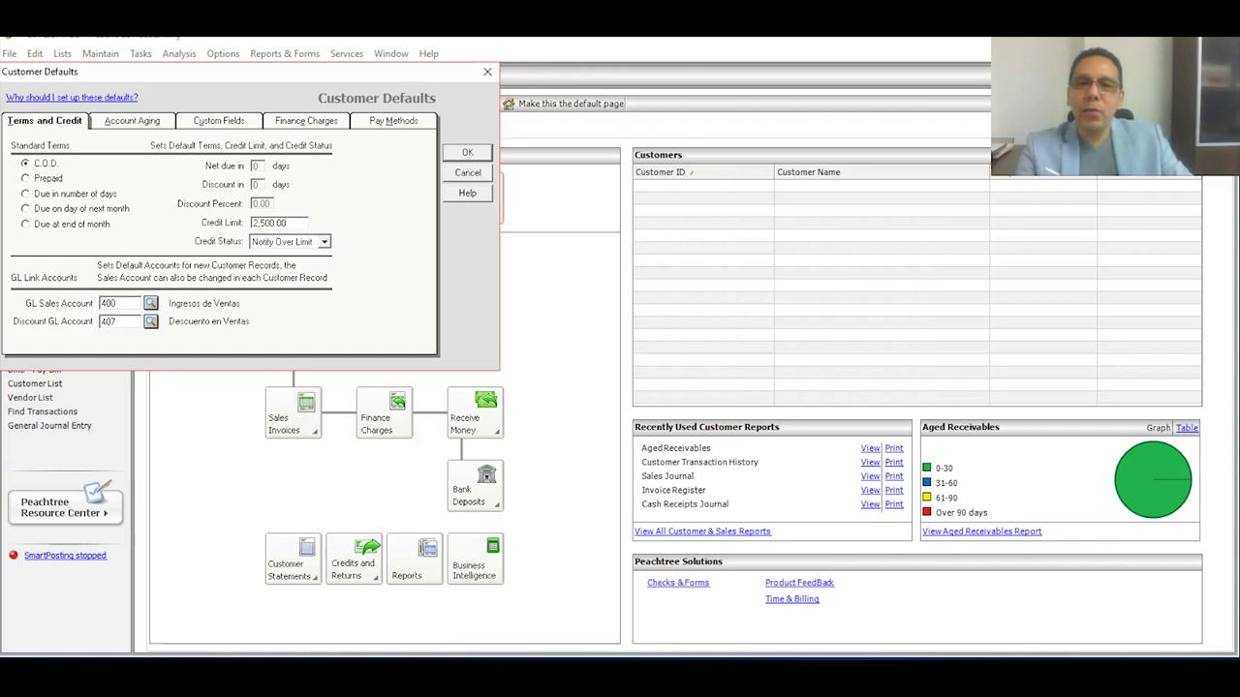
{"action": "mouse_move", "coordinate": [104, 100]}
{"action": "left_mouse_down"}
{"action": "mouse_move", "coordinate": [70, 100]}
{"action": "mouse_move", "coordinate": [114, 151]}
{"action": "mouse_move", "coordinate": [180, 114]}
{"action": "left_mouse_up"}
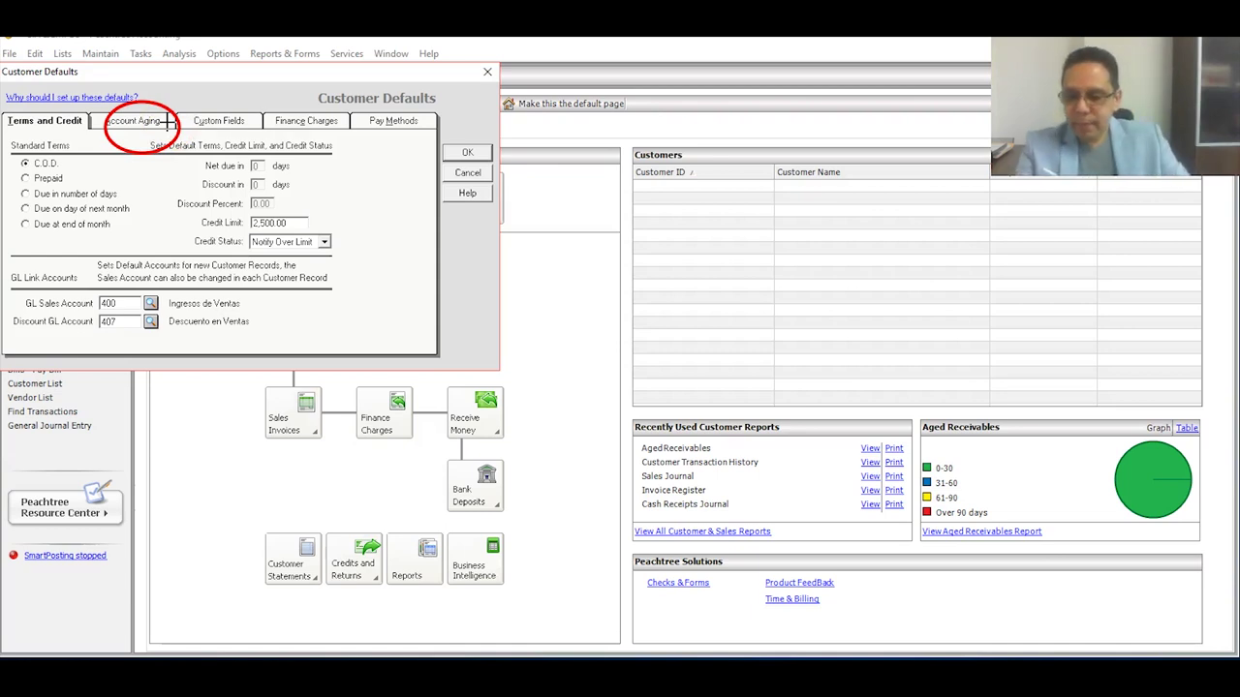
{"action": "left_click", "coordinate": [467, 152]}
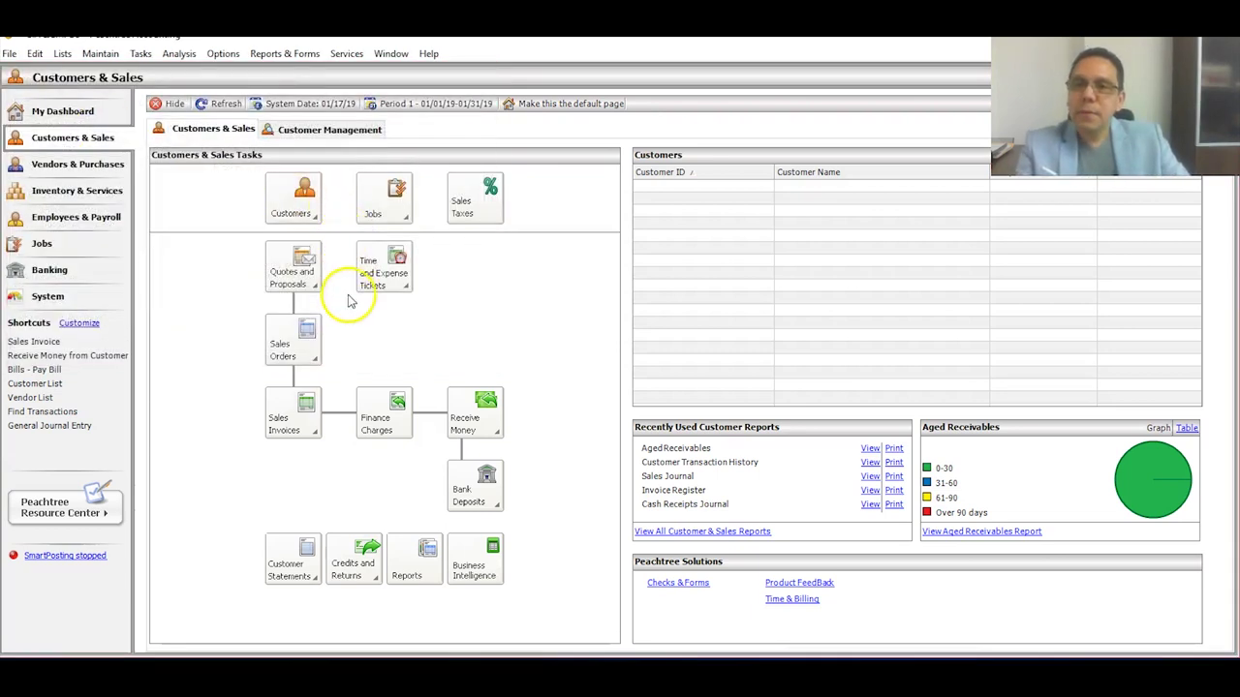
- Reopen the customer defaults and set the GL Sales Account to 400 Ingresos de Ventas
{"action": "left_click", "coordinate": [221, 54]}
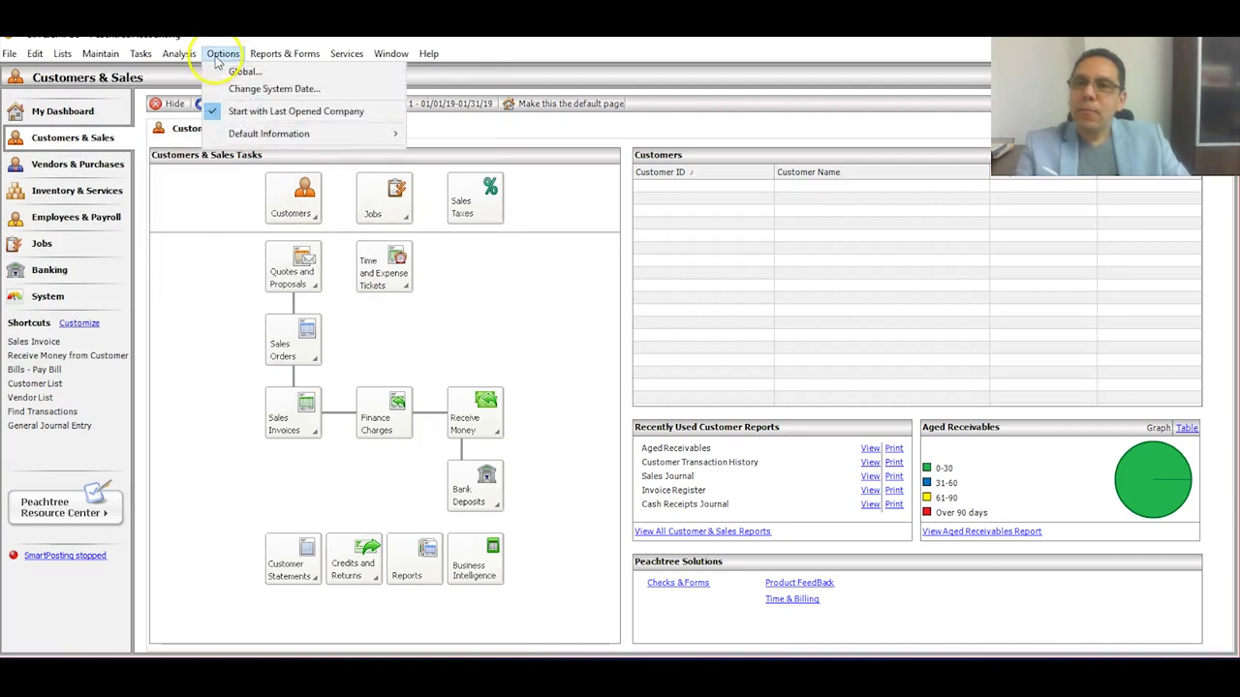
{"action": "mouse_move", "coordinate": [281, 135]}
{"action": "left_click", "coordinate": [460, 138]}
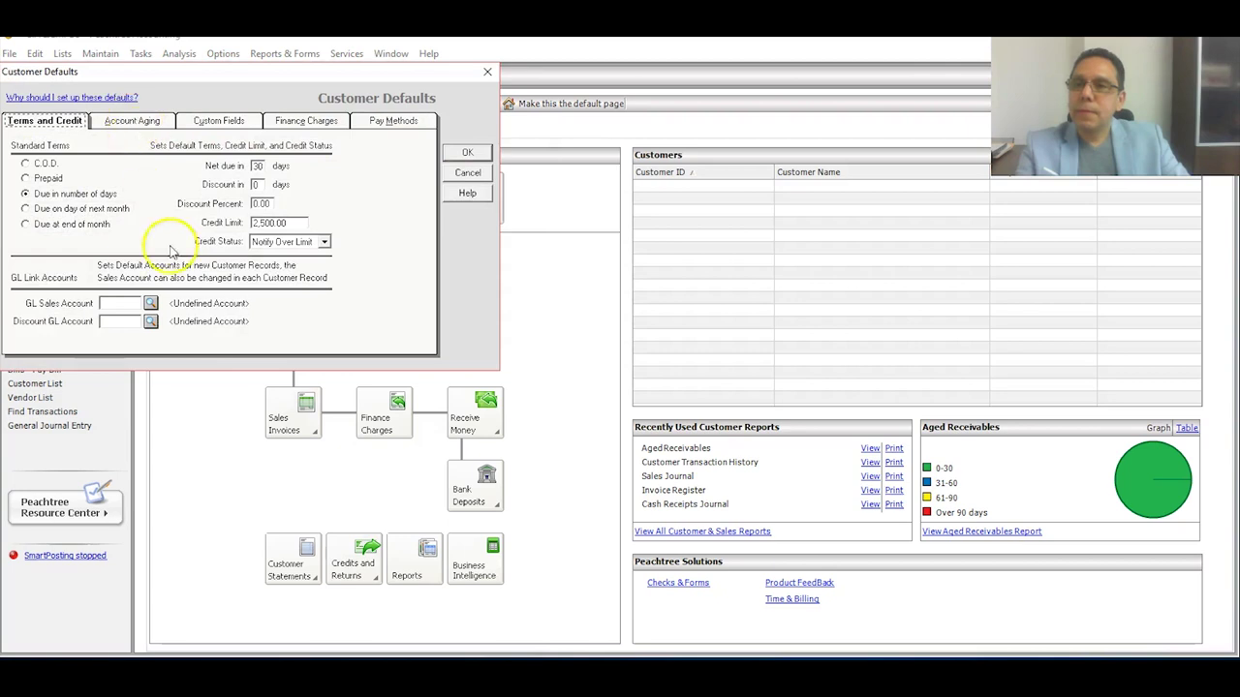
{"action": "left_click", "coordinate": [151, 303]}
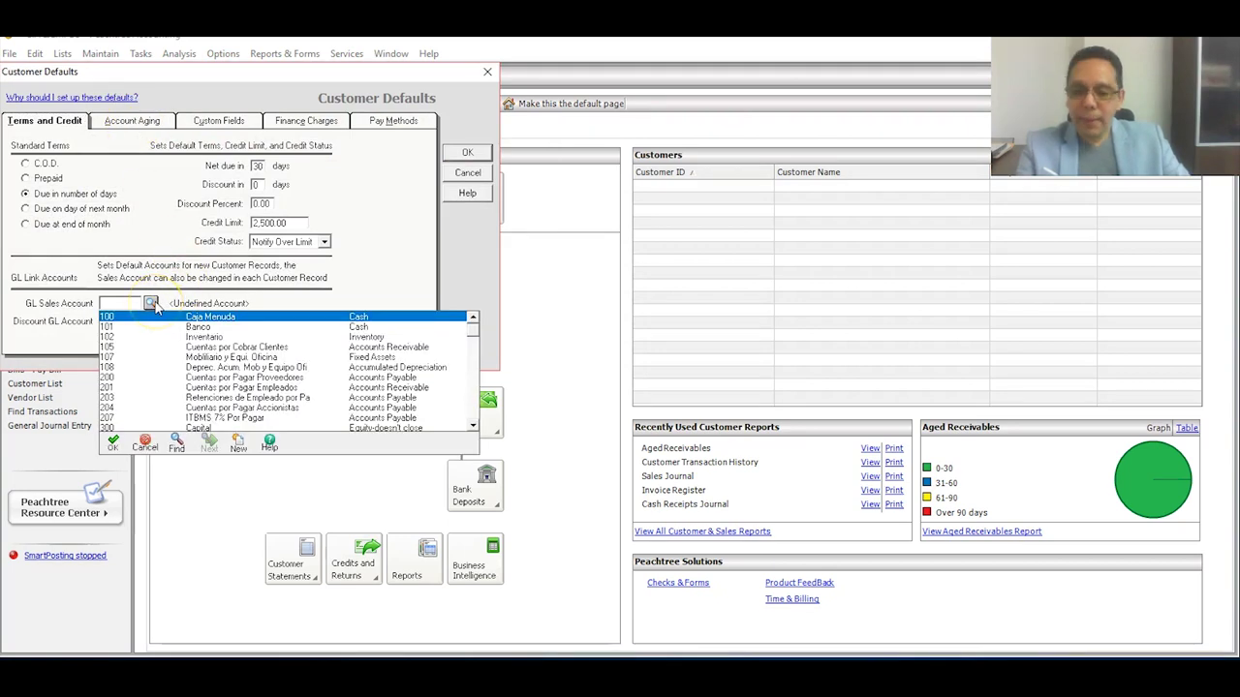
{"action": "type", "text": "400"}
{"action": "key", "text": "Return"}
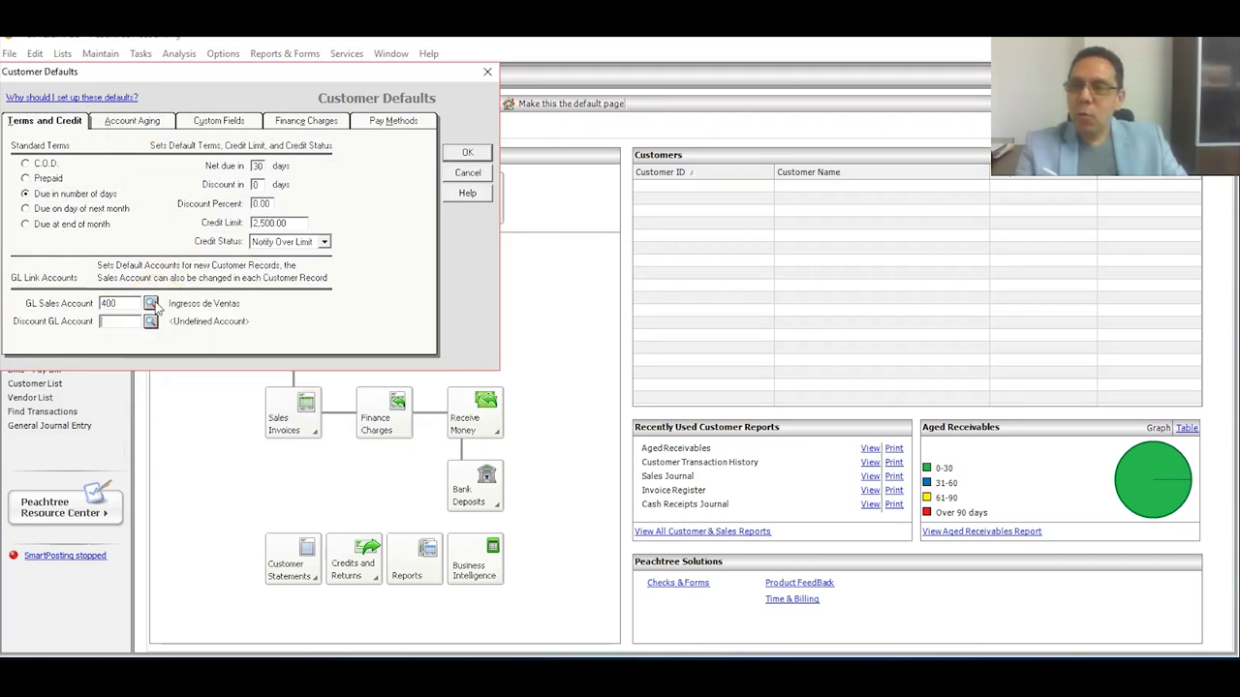
- Set the customers' Discount GL Account to 407 Descuento en Ventas
{"action": "left_click", "coordinate": [108, 321]}
{"action": "type", "text": "407"}
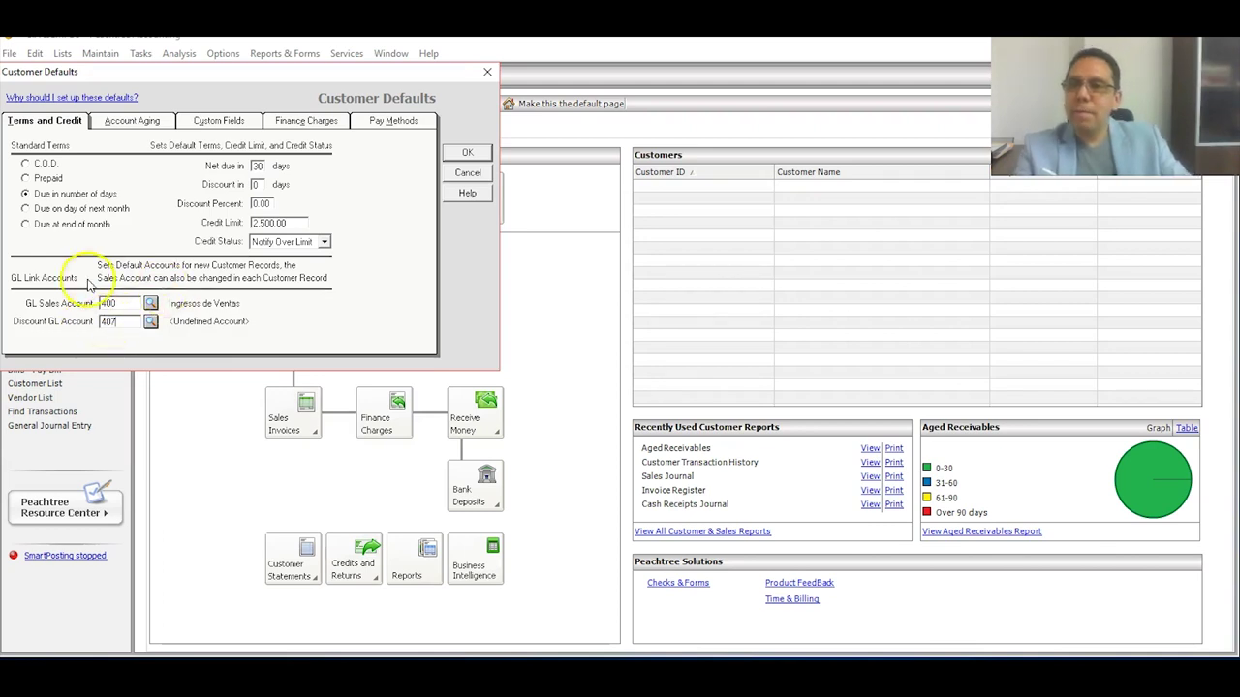
{"action": "left_click", "coordinate": [150, 321]}
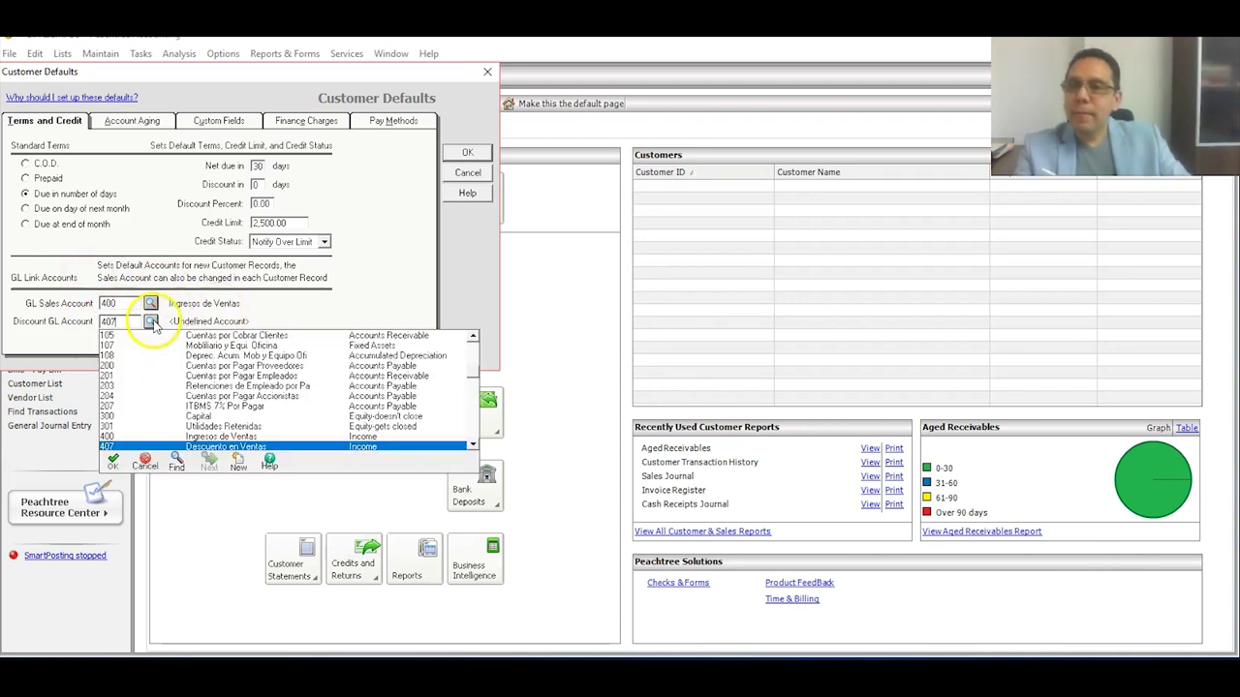
{"action": "left_click", "coordinate": [199, 446]}
- Age customer invoices by invoice date, review the custom fields and finance charges, and accept the customer defaults
{"action": "left_click", "coordinate": [145, 122]}
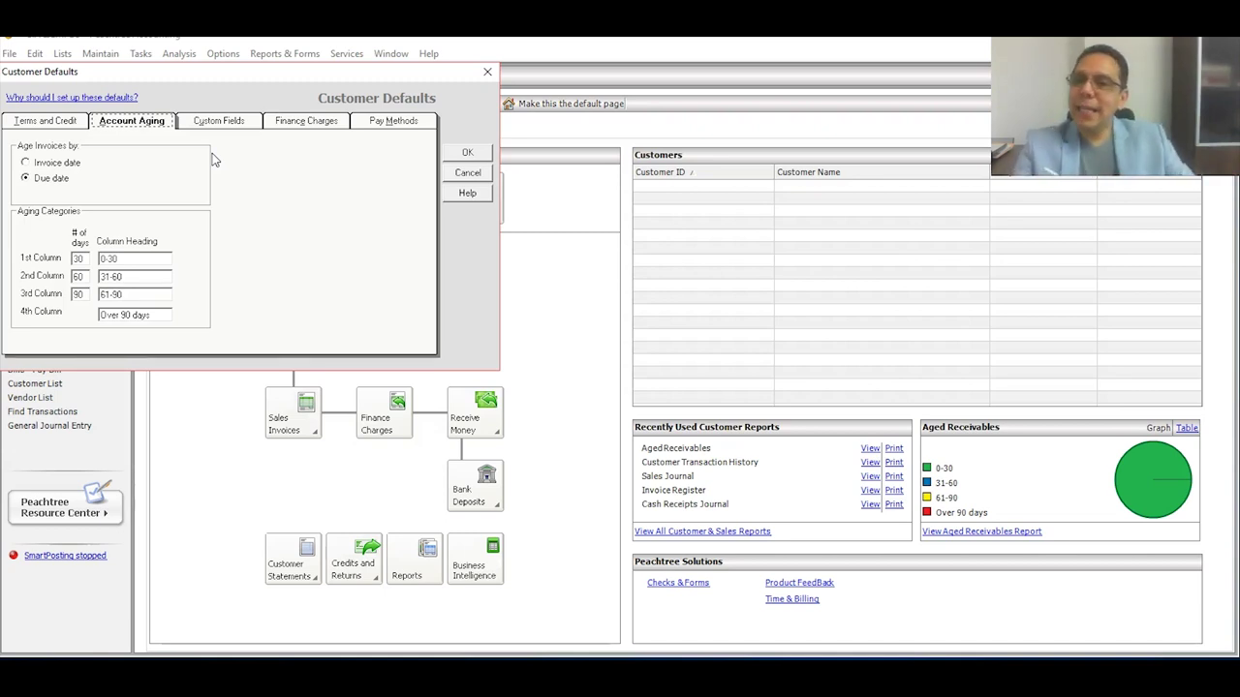
{"action": "left_click", "coordinate": [38, 163]}
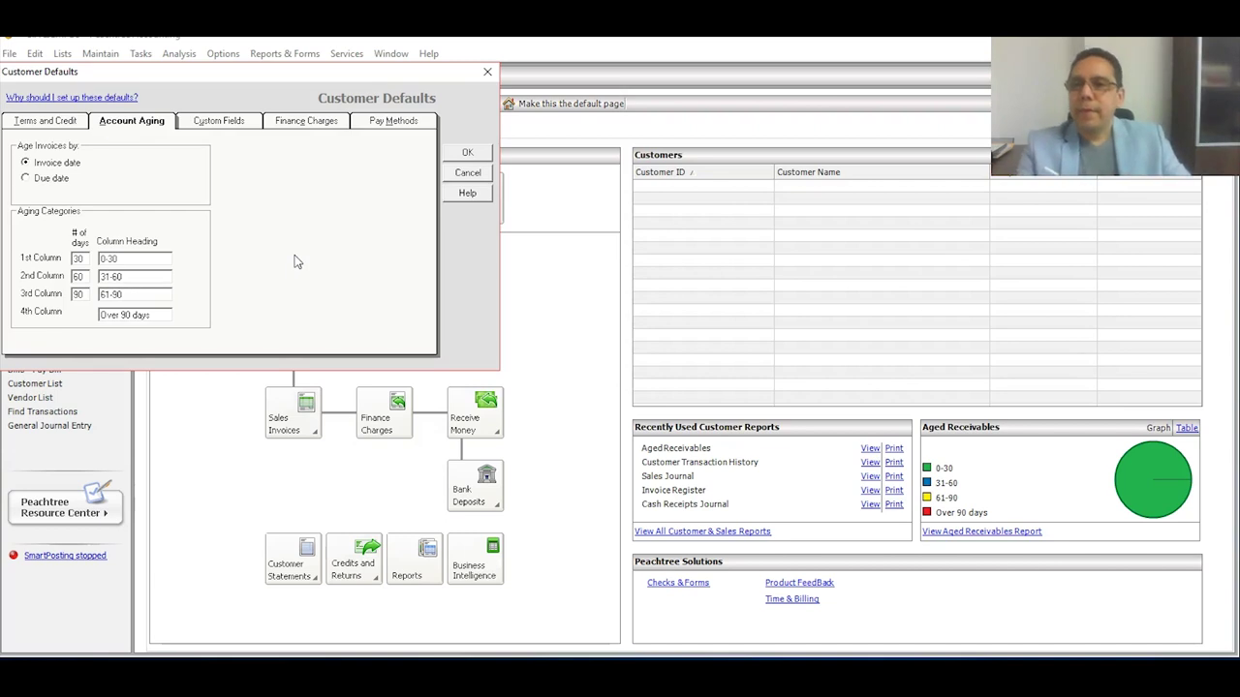
{"action": "left_click", "coordinate": [215, 126]}
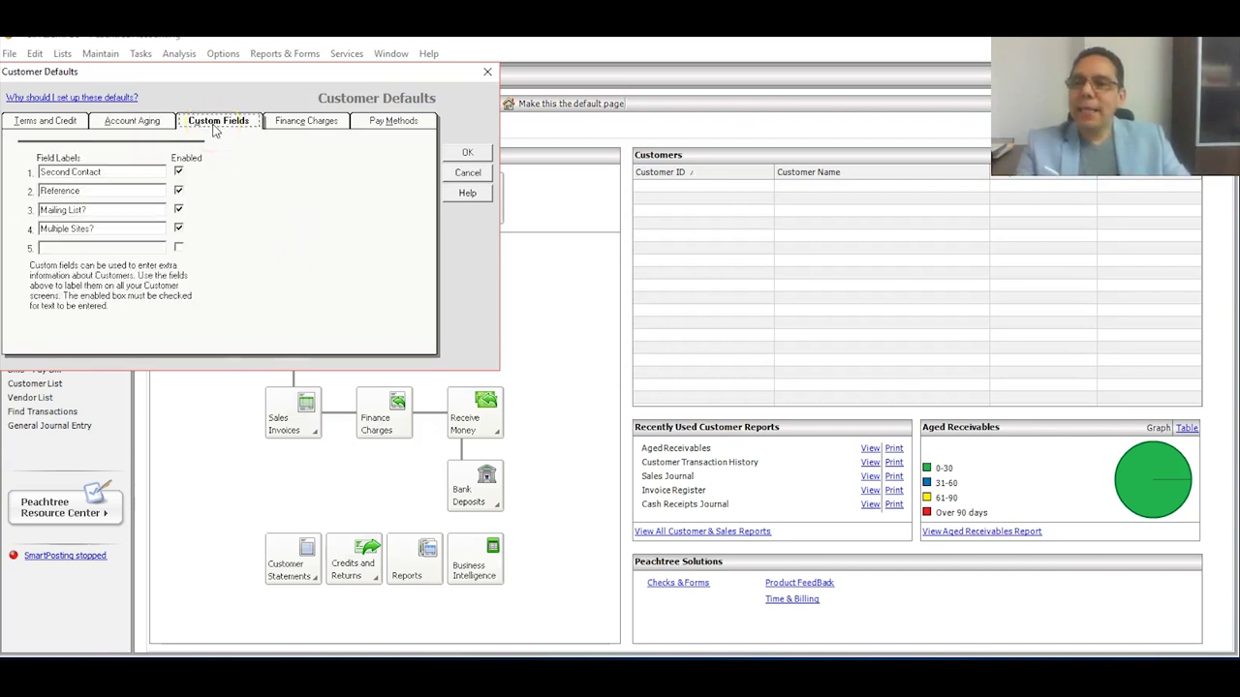
{"action": "left_click", "coordinate": [316, 126]}
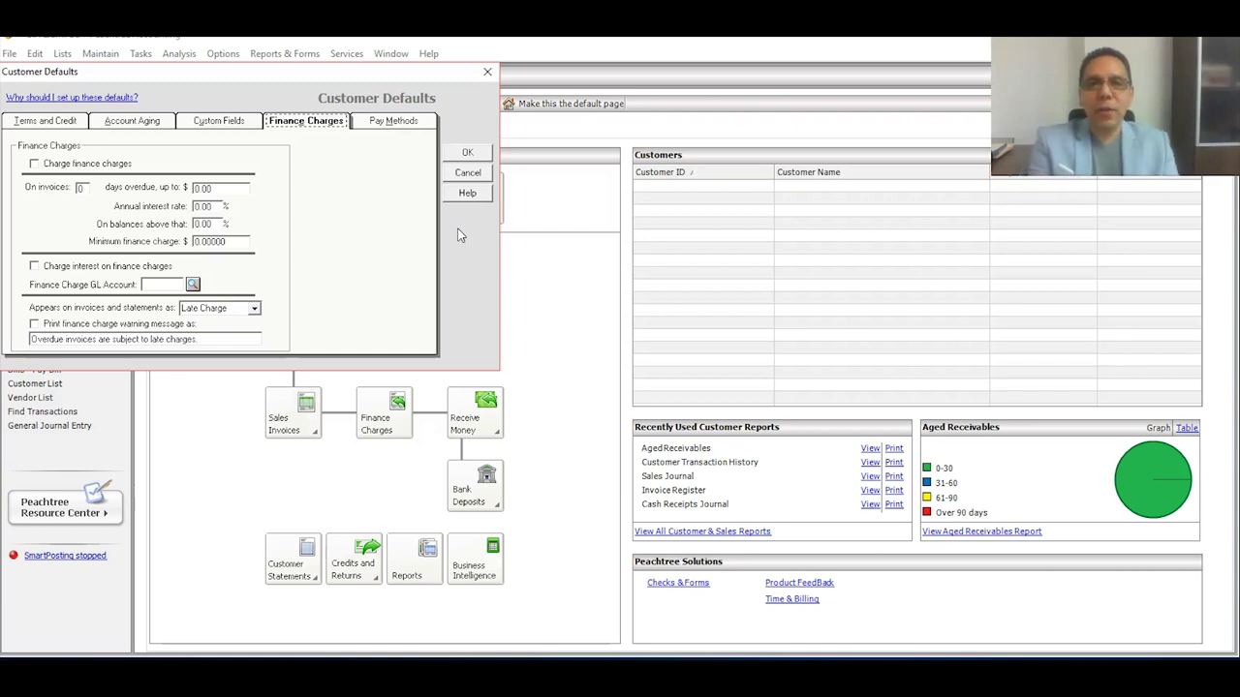
{"action": "left_click", "coordinate": [467, 155]}
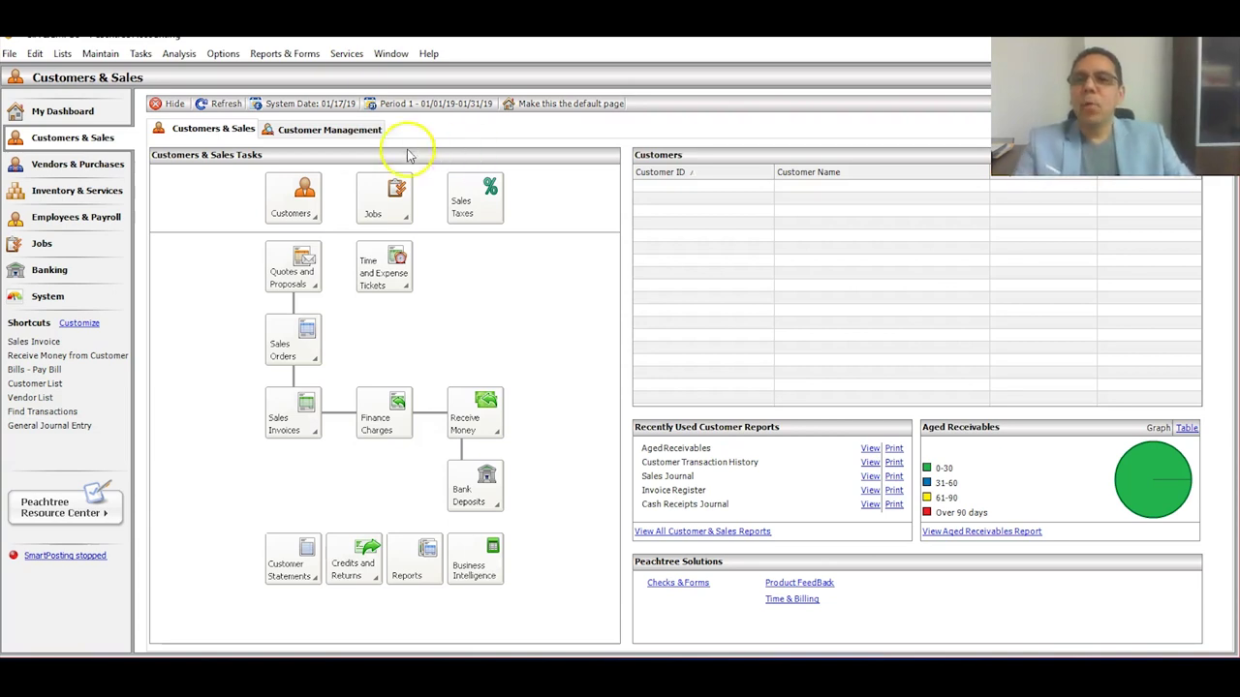
- Open the vendor defaults and set the standard terms to C.O.D. and the Expense Account to 200 Cuentas por Pagar Proveedores
{"action": "left_click", "coordinate": [224, 59]}
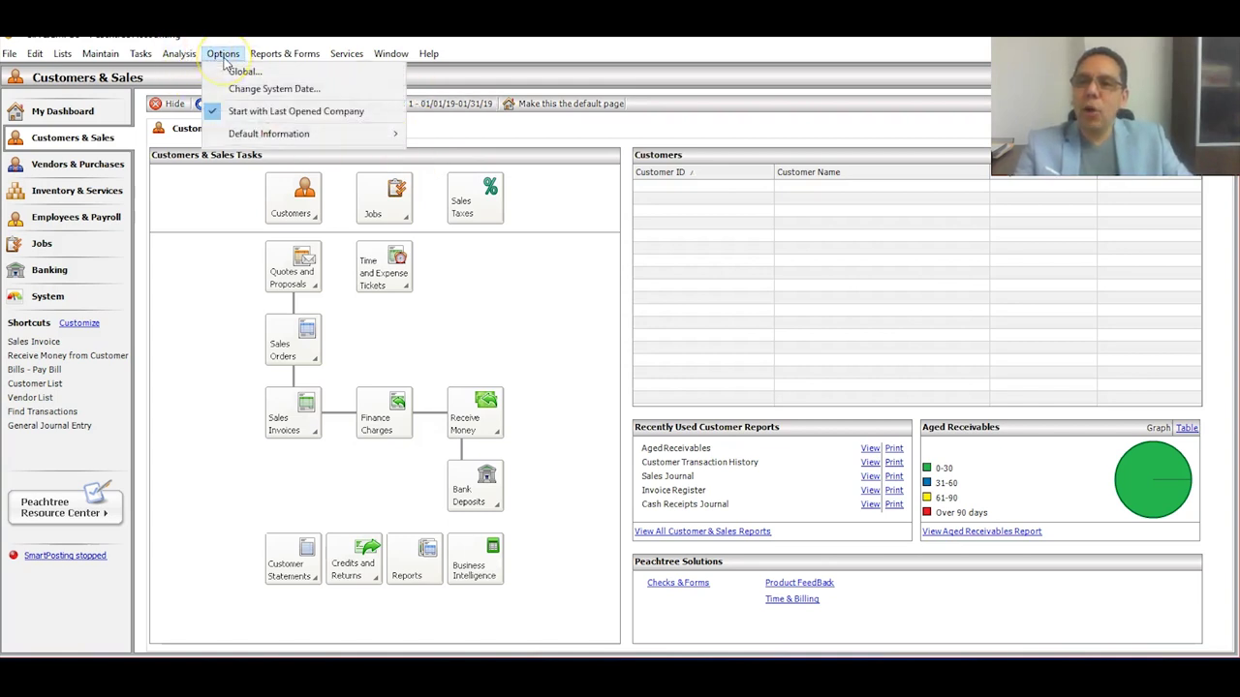
{"action": "mouse_move", "coordinate": [240, 136]}
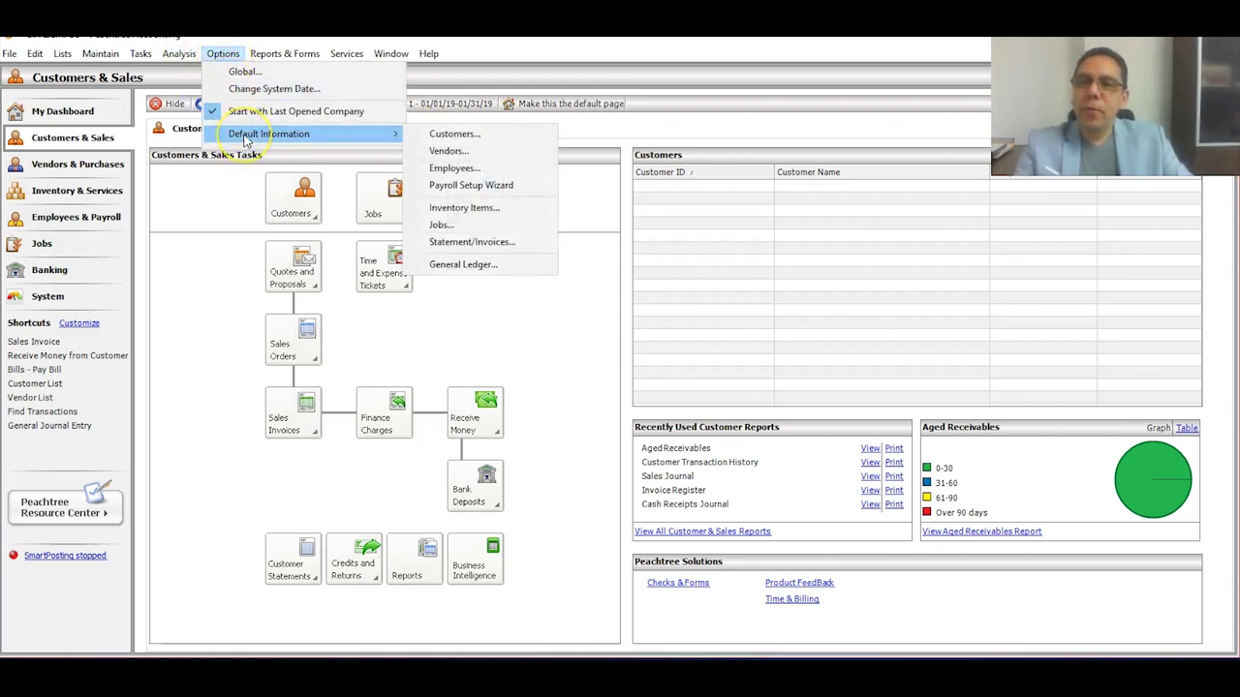
{"action": "left_click", "coordinate": [434, 155]}
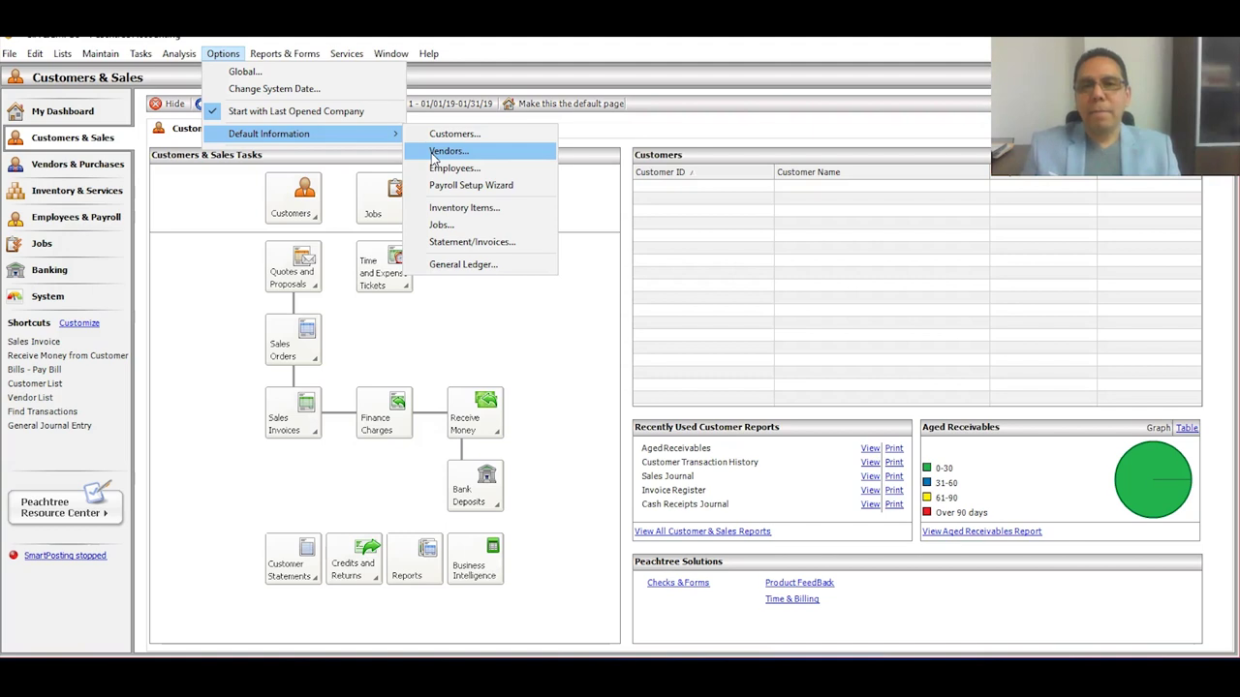
{"action": "left_click", "coordinate": [434, 155]}
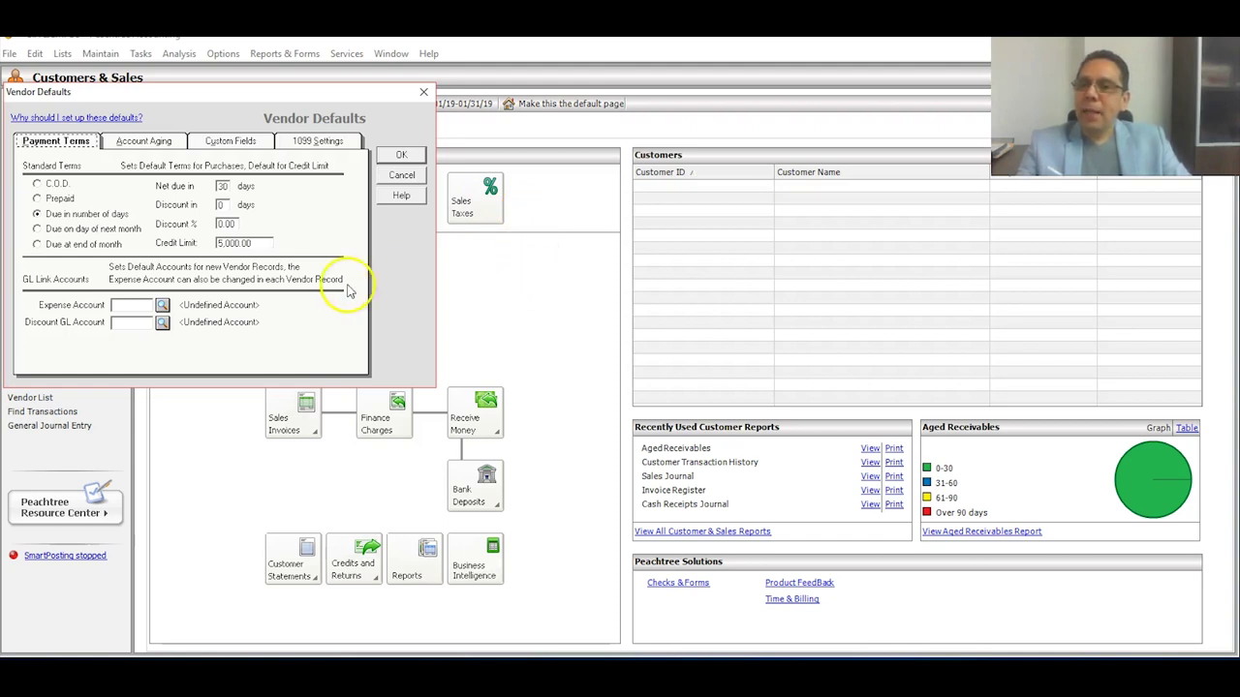
{"action": "left_click", "coordinate": [44, 184]}
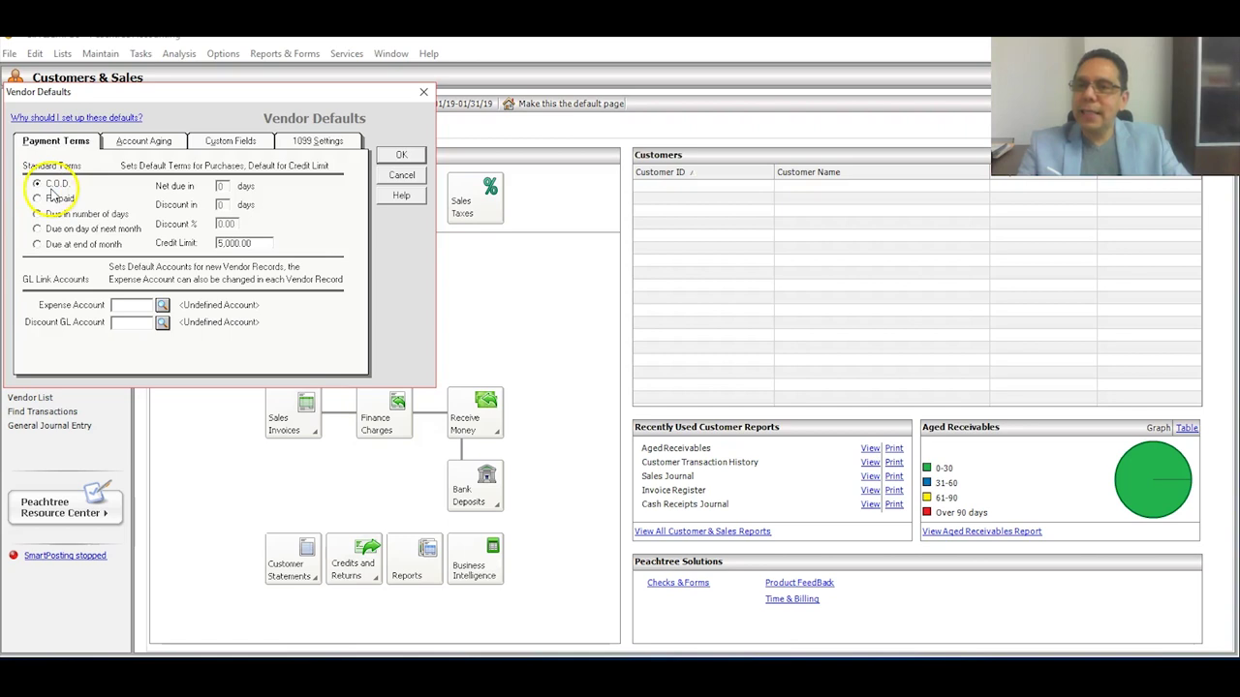
{"action": "left_click", "coordinate": [162, 306]}
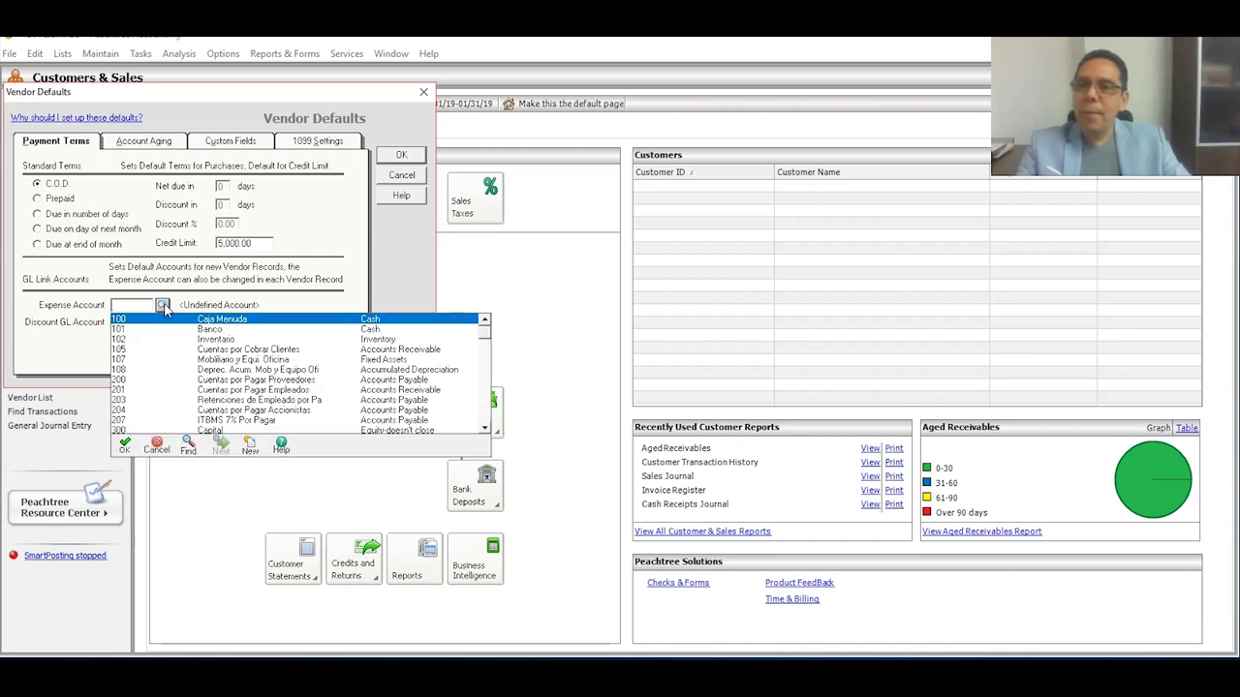
{"action": "double_click", "coordinate": [205, 380]}
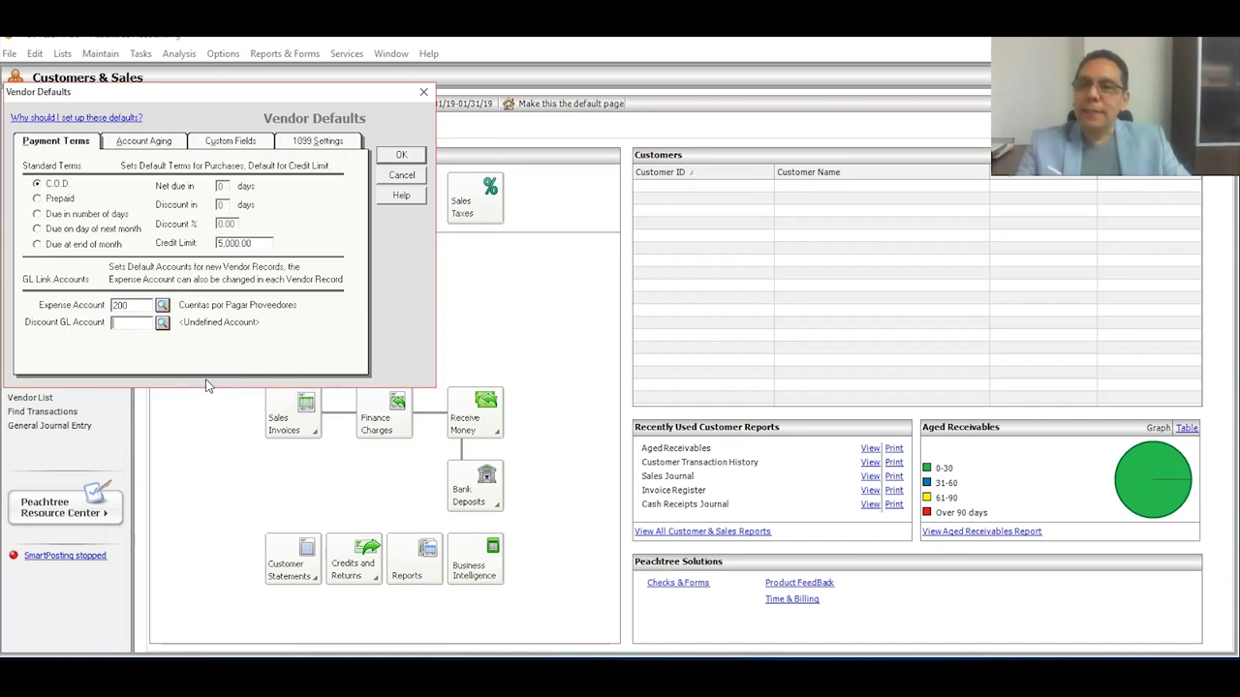
- Open the account lookup for the vendors' Discount GL Account
{"action": "left_click", "coordinate": [128, 327]}
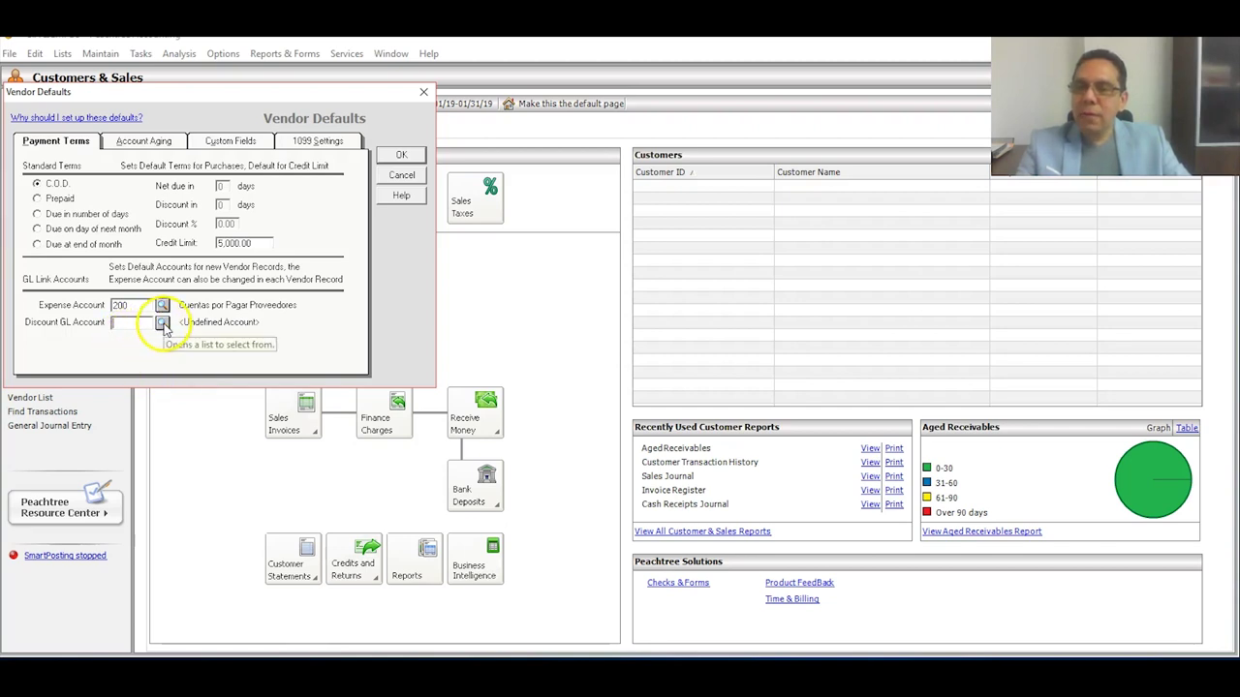
{"action": "left_click", "coordinate": [163, 324]}
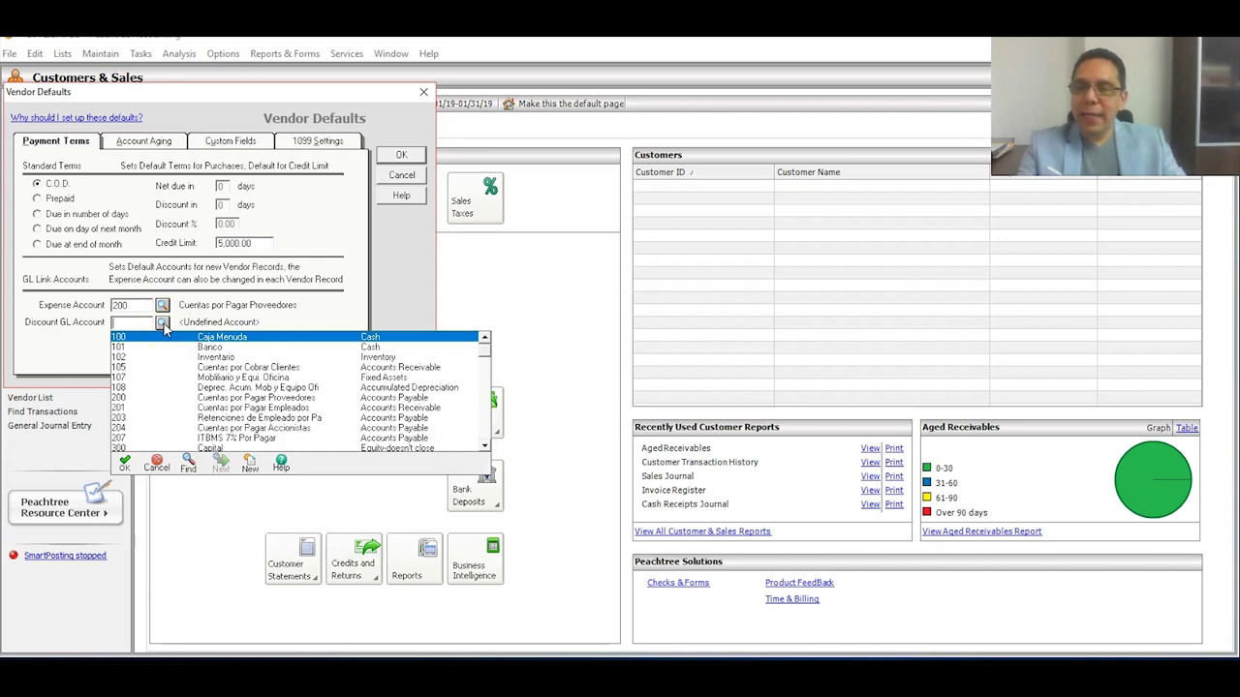
{"action": "type", "text": "210"}
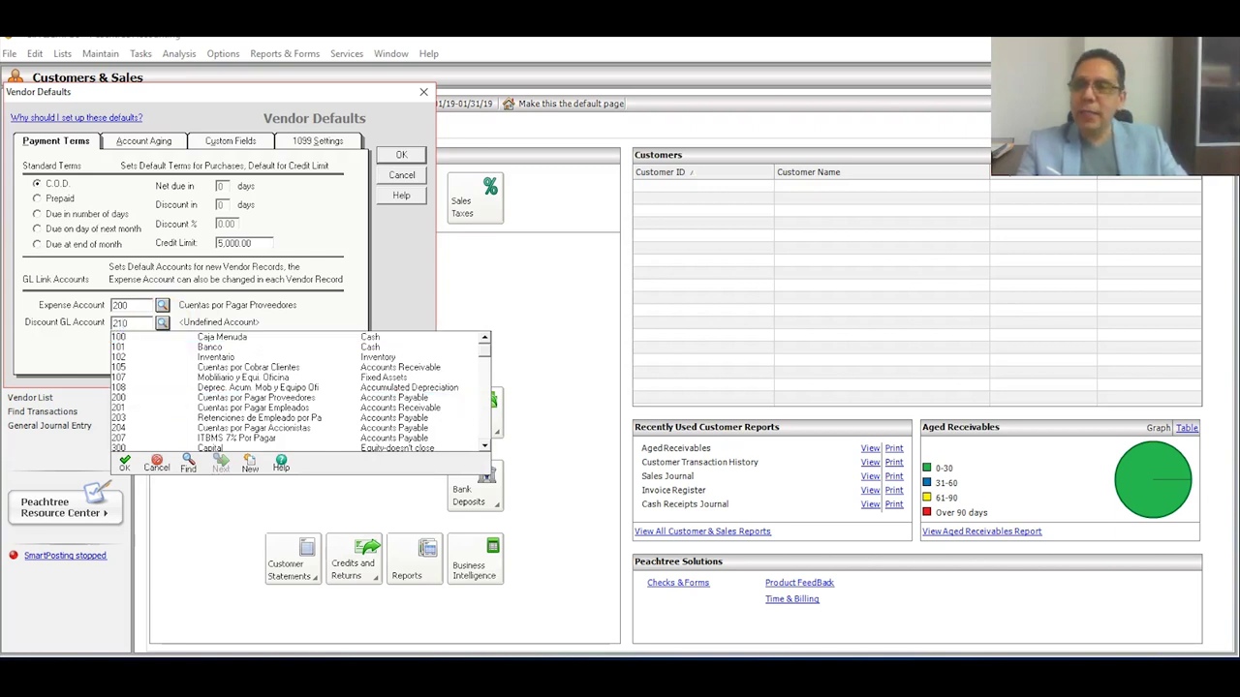
{"action": "key", "text": "BackSpace"}
{"action": "key", "text": "BackSpace"}
{"action": "key", "text": "BackSpace"}
{"action": "left_click", "coordinate": [209, 371]}
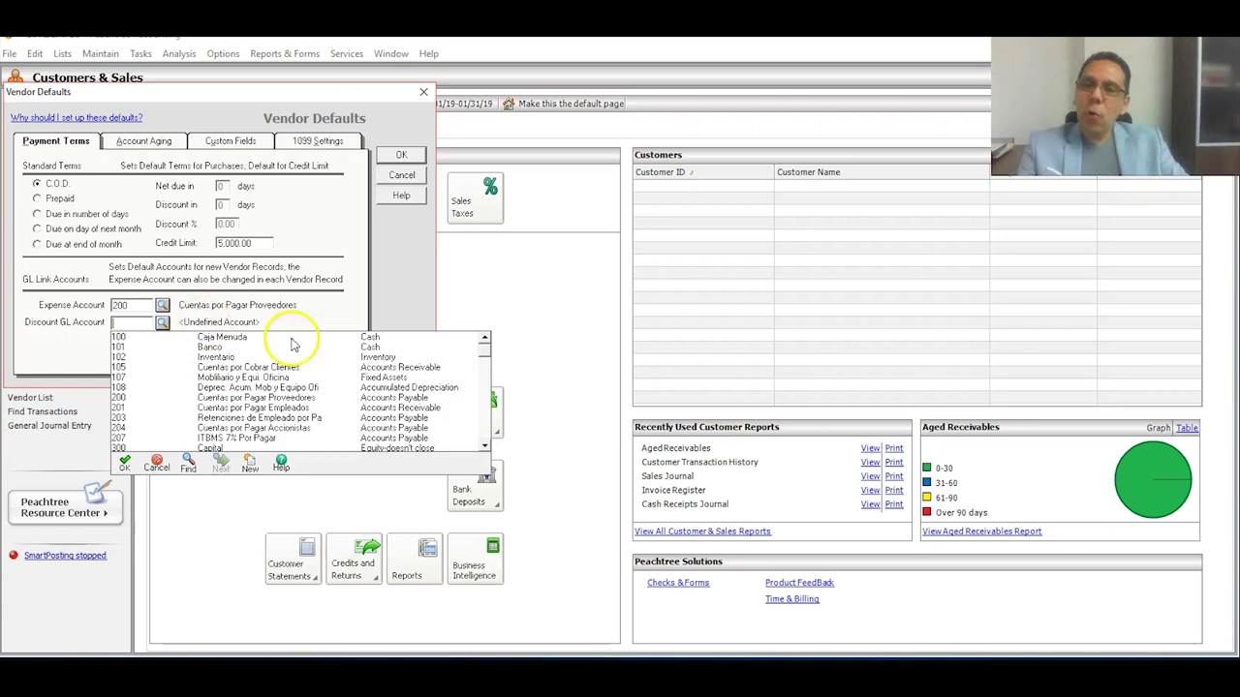
- Look through the account list for the available account IDs and a purchase discount account
{"action": "left_click", "coordinate": [485, 448]}
{"action": "left_click", "coordinate": [485, 448]}
{"action": "left_click", "coordinate": [485, 448]}
{"action": "left_click", "coordinate": [485, 448]}
{"action": "left_click", "coordinate": [485, 447]}
{"action": "left_click", "coordinate": [485, 448]}
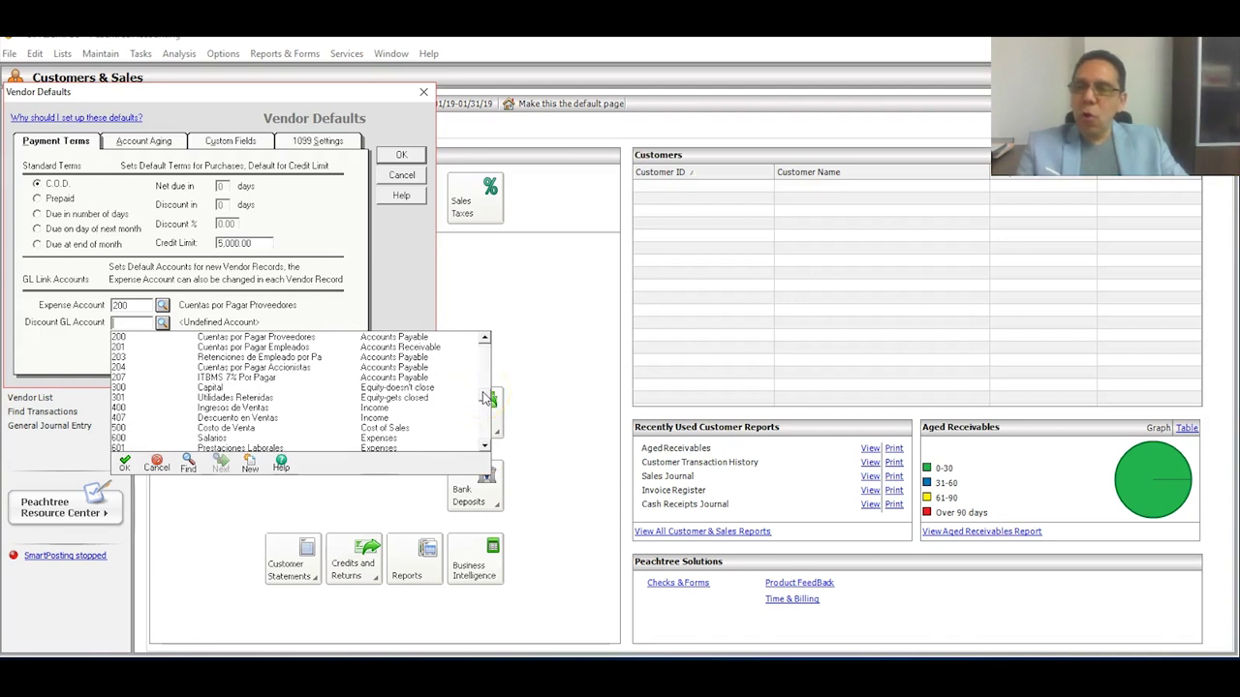
{"action": "left_click", "coordinate": [485, 339]}
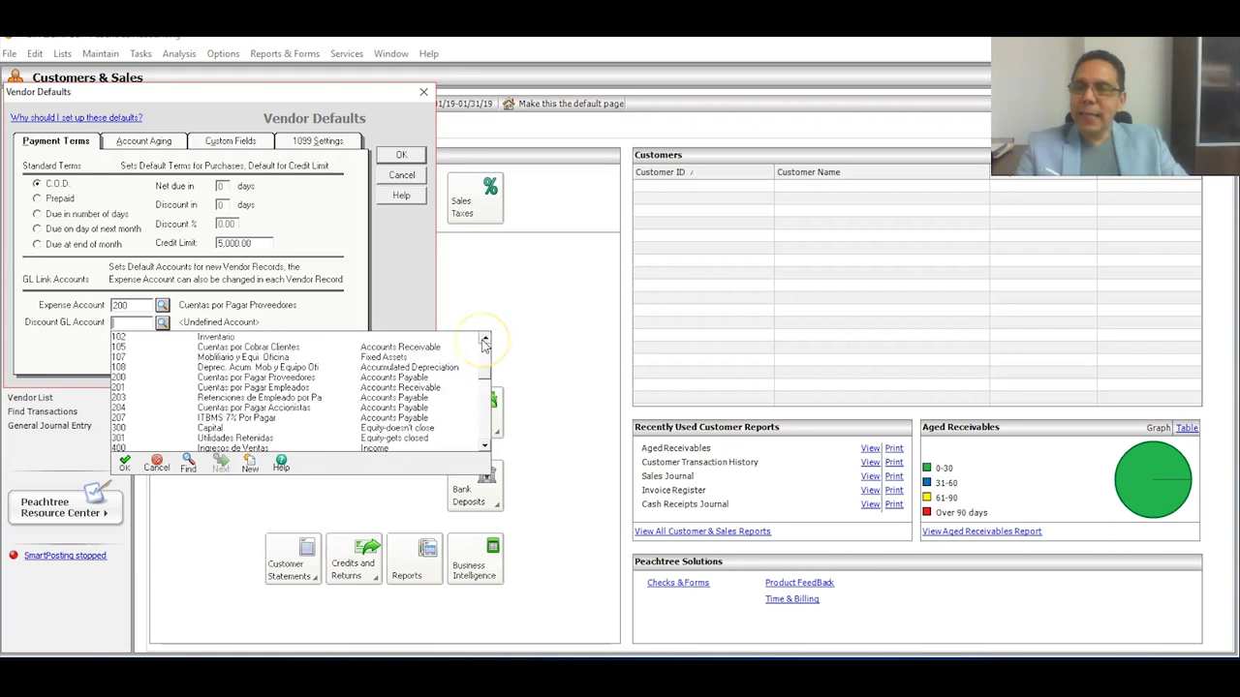
{"action": "left_click", "coordinate": [484, 341]}
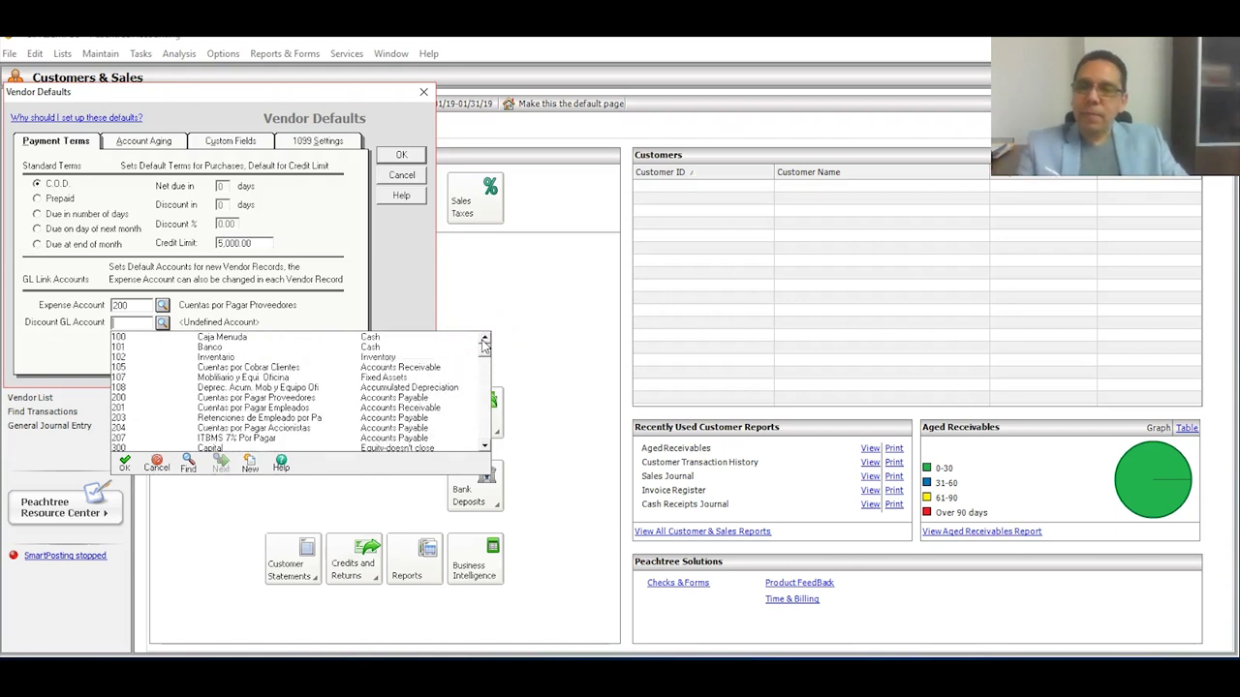
{"action": "left_click", "coordinate": [484, 446]}
{"action": "left_click", "coordinate": [484, 446]}
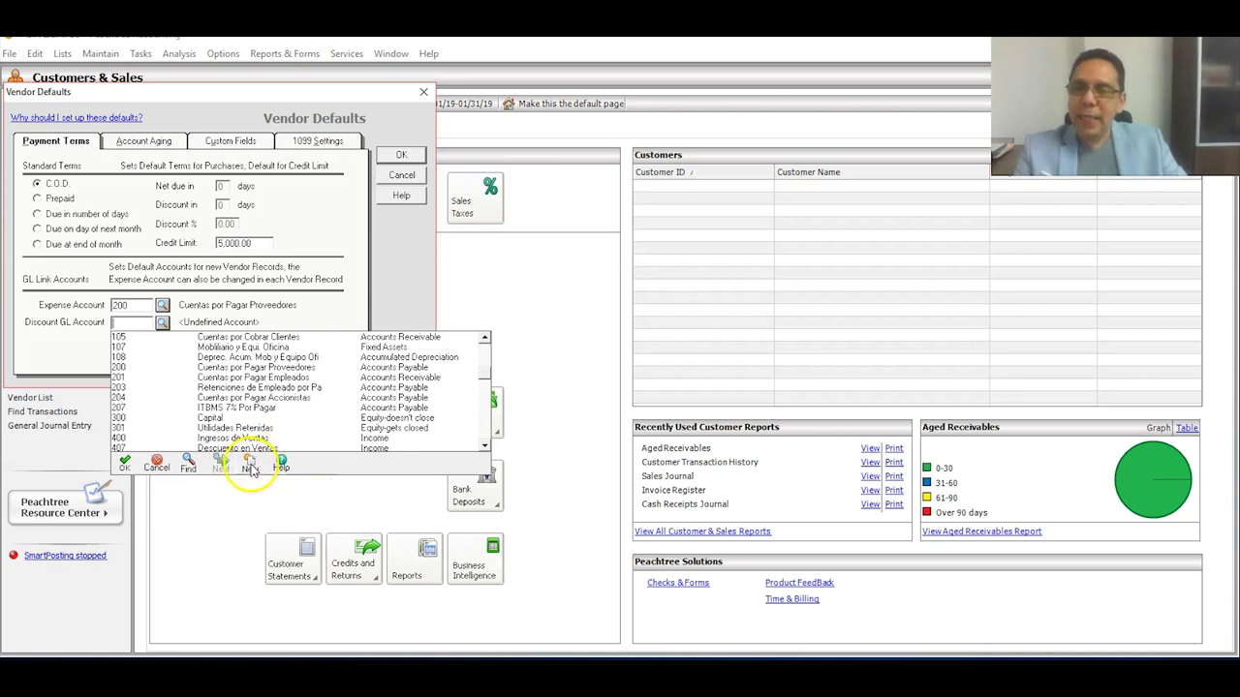
- Start a new ledger account from the Discount GL Account lookup, with ID 208 and description "Descuento en Compras"
{"action": "left_click", "coordinate": [249, 469]}
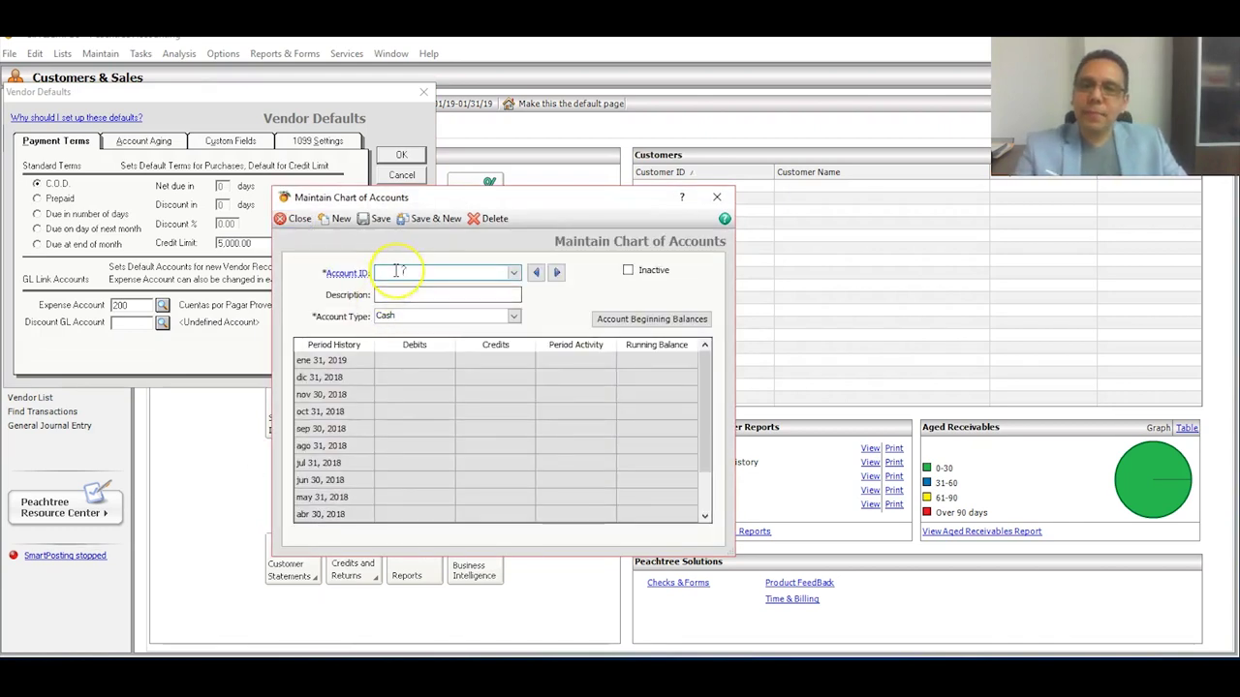
{"action": "type", "text": "200"}
{"action": "key", "text": "Tab"}
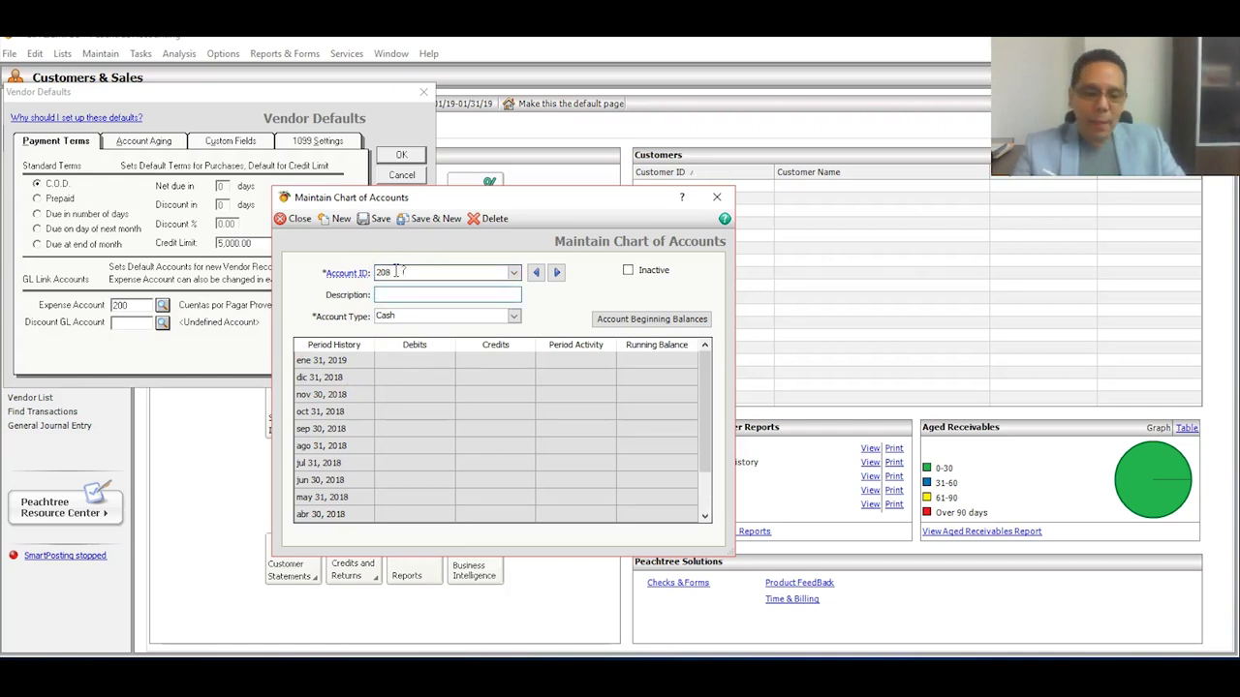
{"action": "type", "text": "Descuento en"}
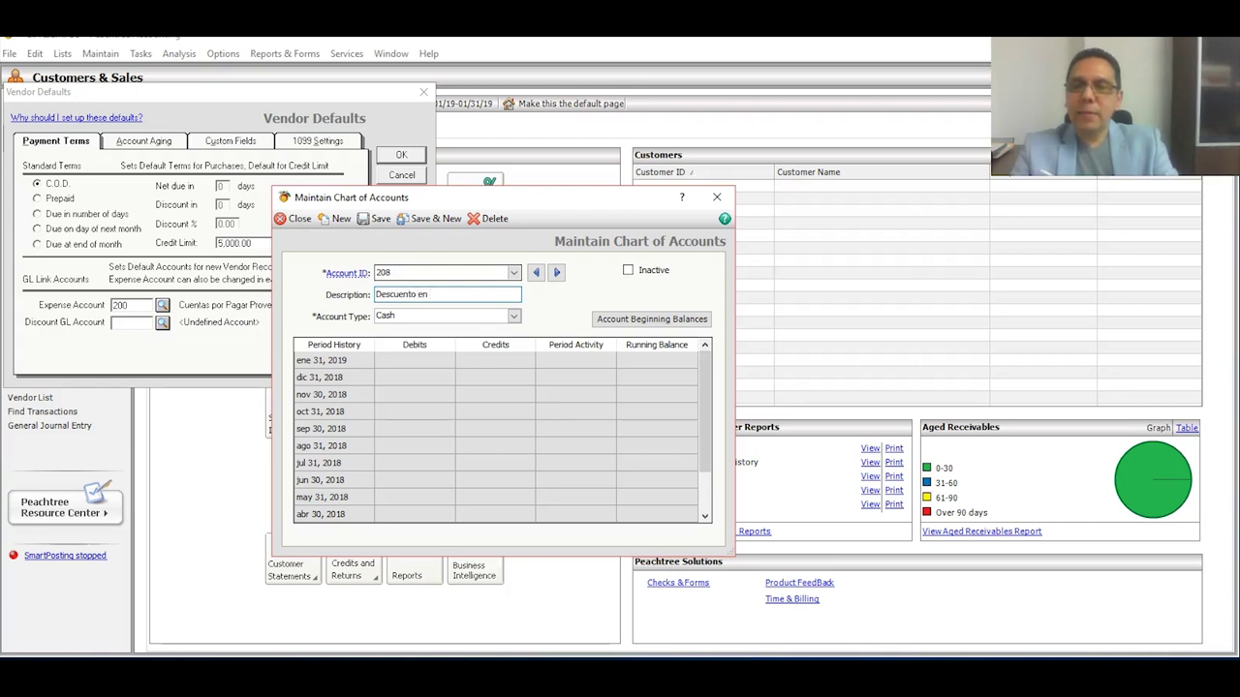
{"action": "type", "text": " C"}
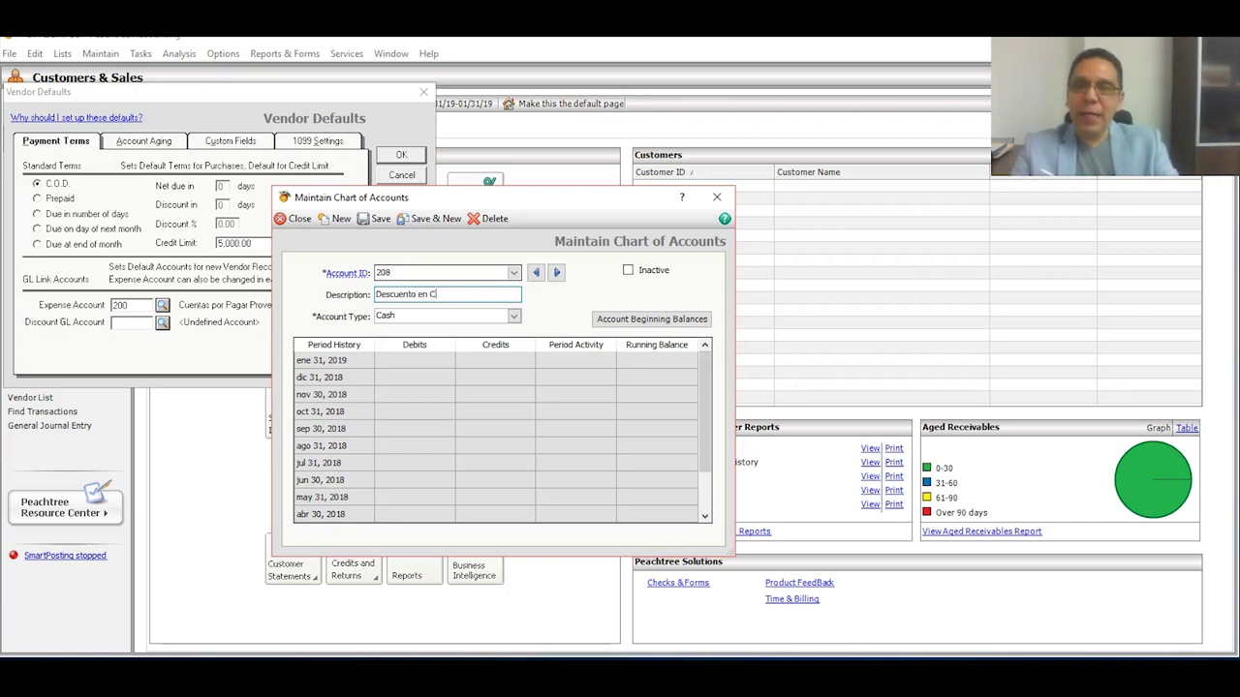
{"action": "type", "text": "ompras"}
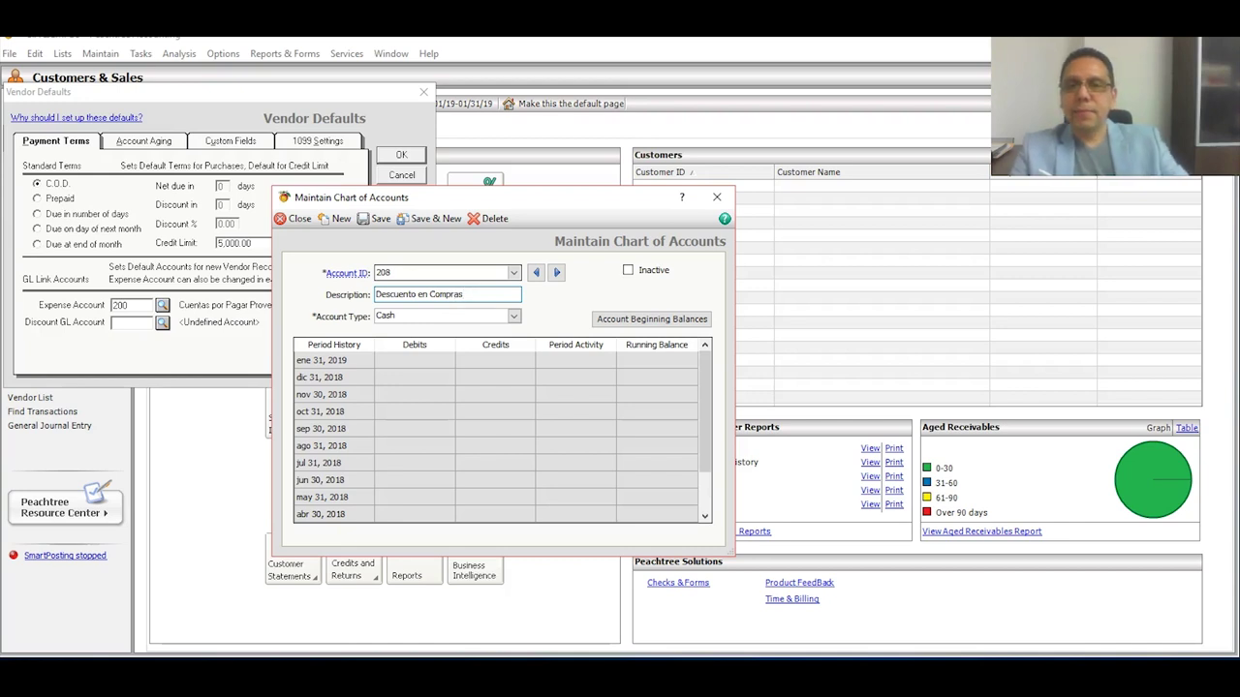
- Set account 208's type to Accounts Payable, save it and start a blank account record
{"action": "left_click", "coordinate": [514, 318]}
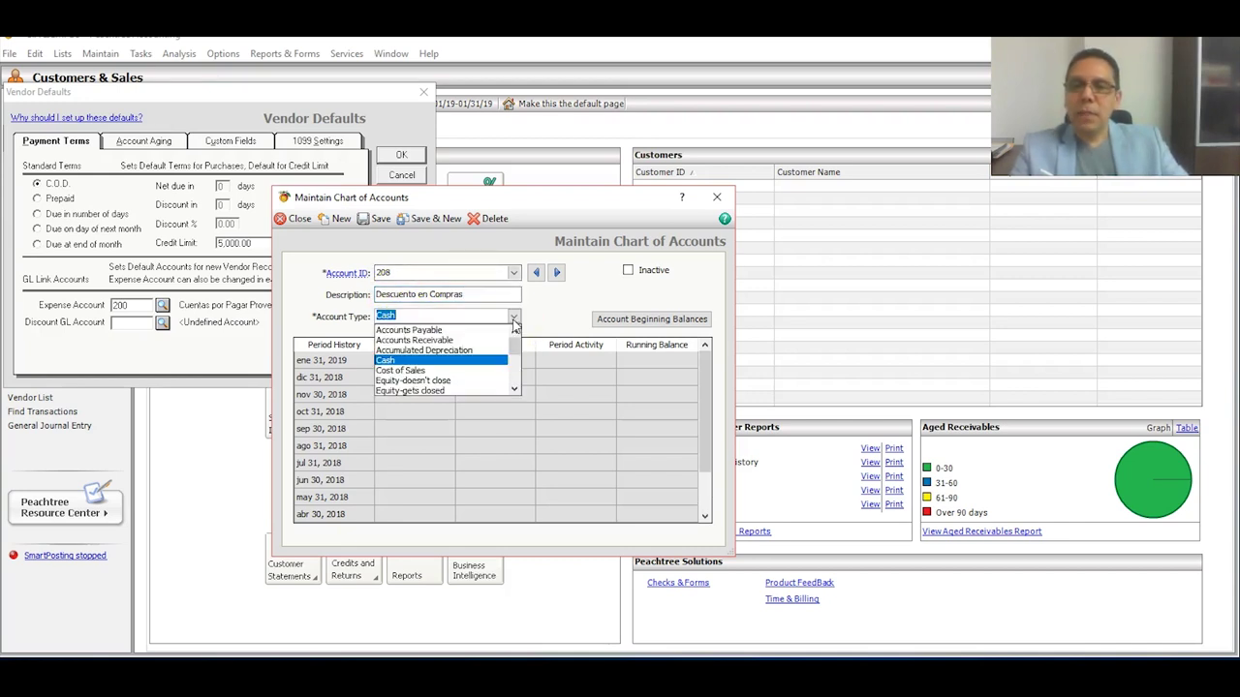
{"action": "left_click", "coordinate": [445, 330]}
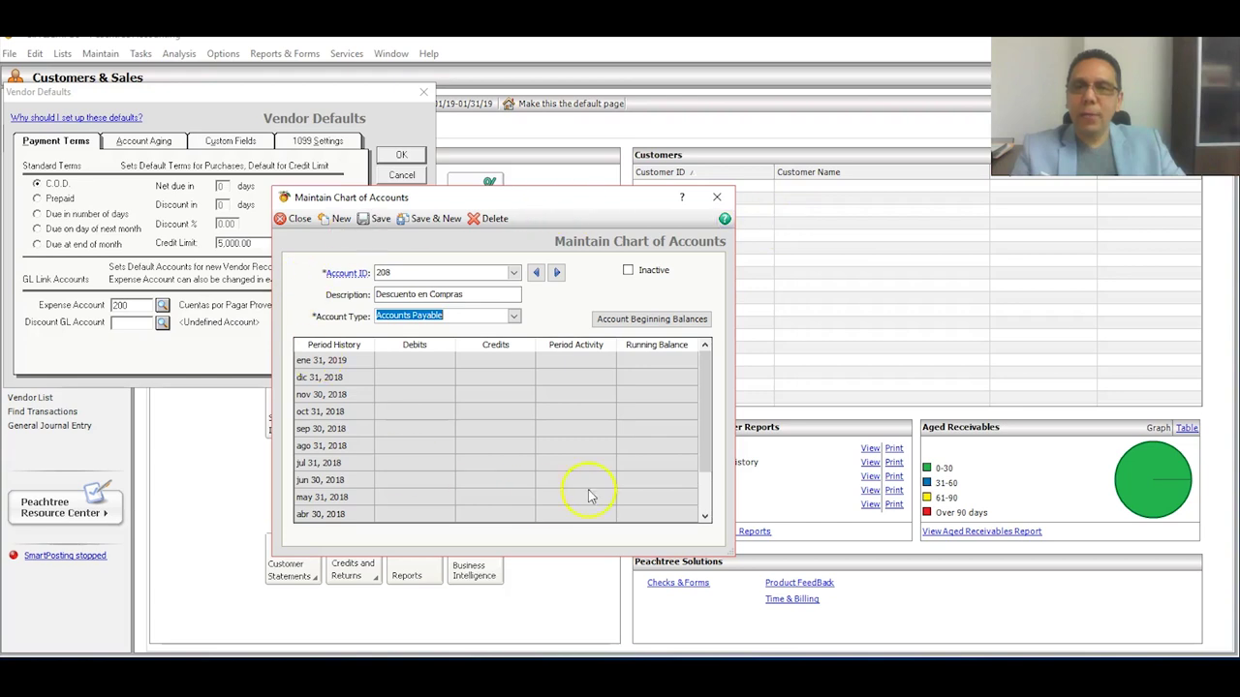
{"action": "left_click", "coordinate": [370, 219]}
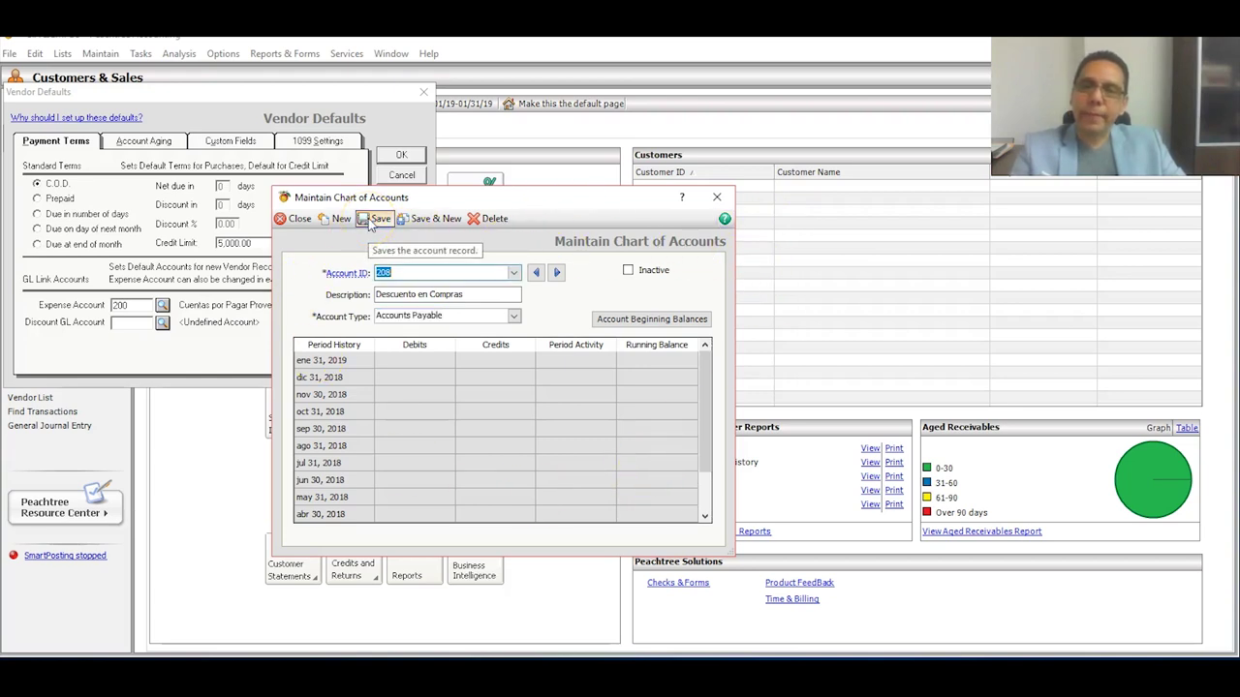
{"action": "left_click", "coordinate": [435, 221]}
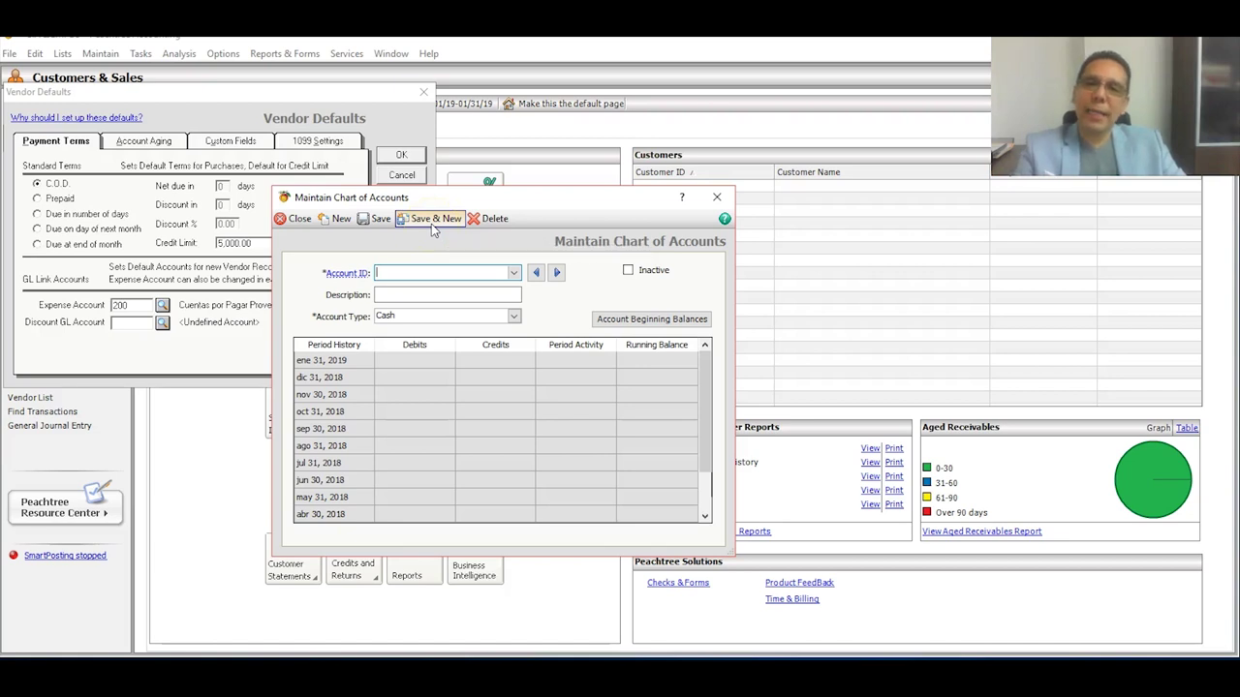
- Close the chart of accounts window and set the vendors' Discount GL Account to 208, Descuento en Compras
{"action": "left_click", "coordinate": [405, 245]}
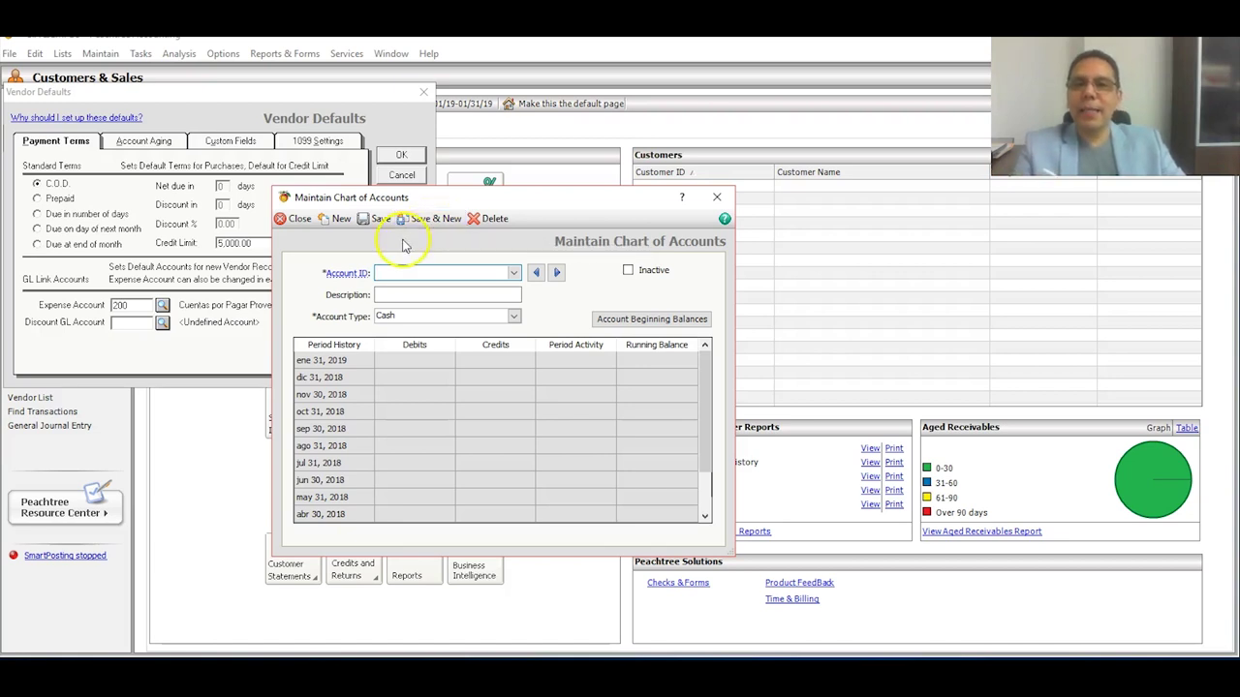
{"action": "left_click", "coordinate": [291, 218]}
{"action": "left_click", "coordinate": [162, 323]}
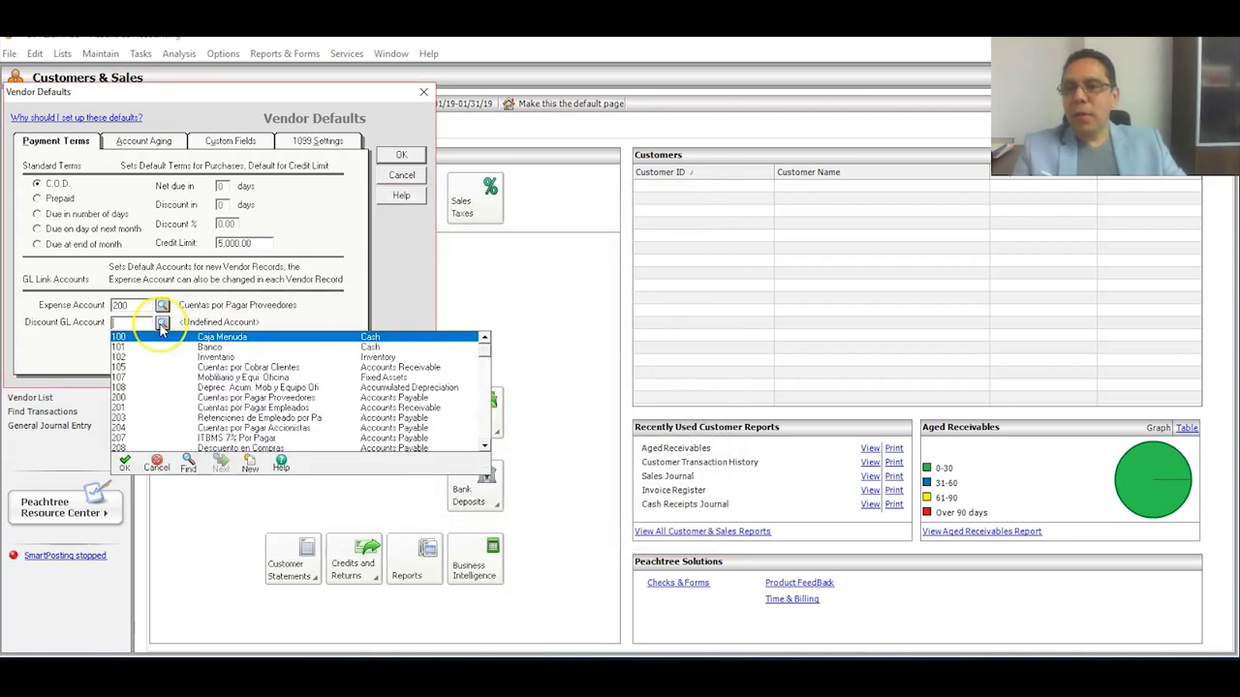
{"action": "type", "text": "200"}
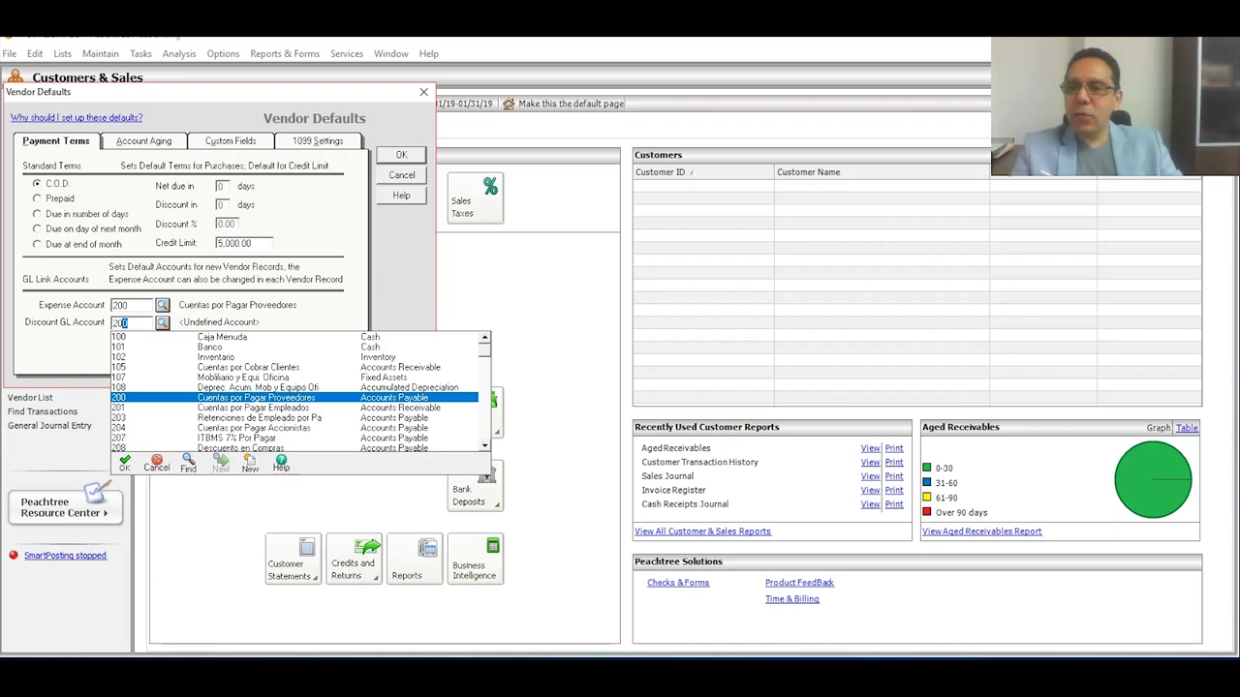
{"action": "key", "text": "Down"}
{"action": "key", "text": "Down"}
{"action": "key", "text": "Down"}
{"action": "key", "text": "Down"}
{"action": "key", "text": "Down"}
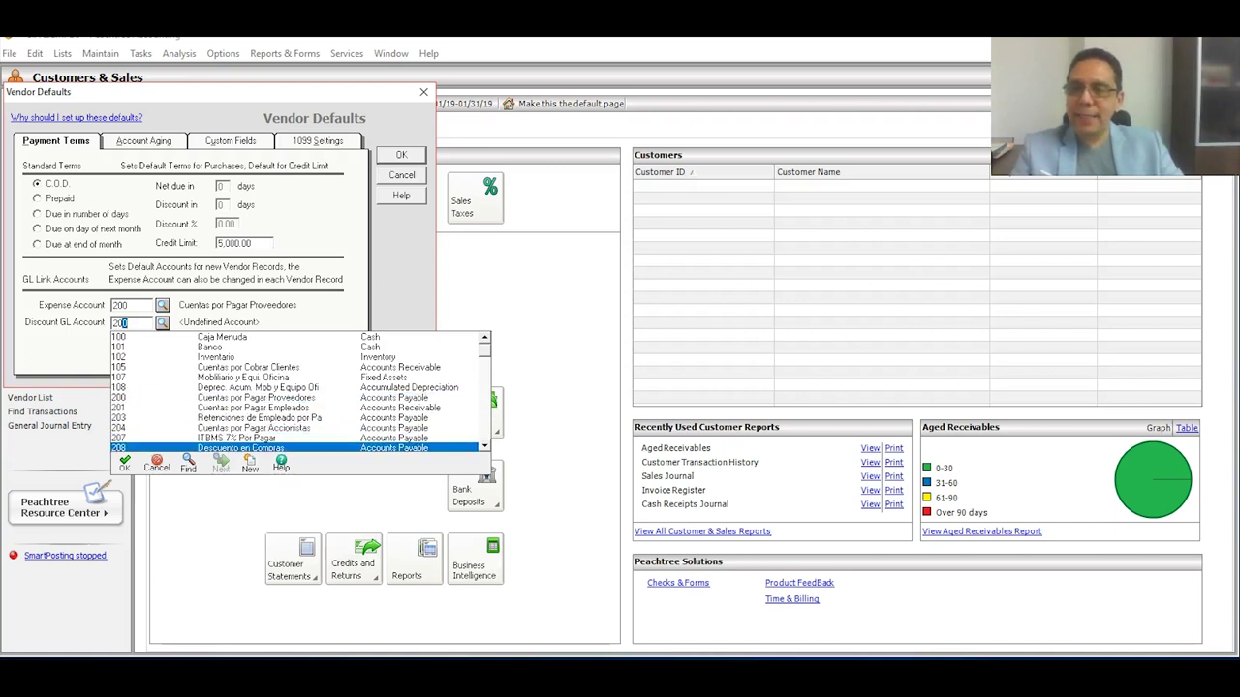
{"action": "key", "text": "Return"}
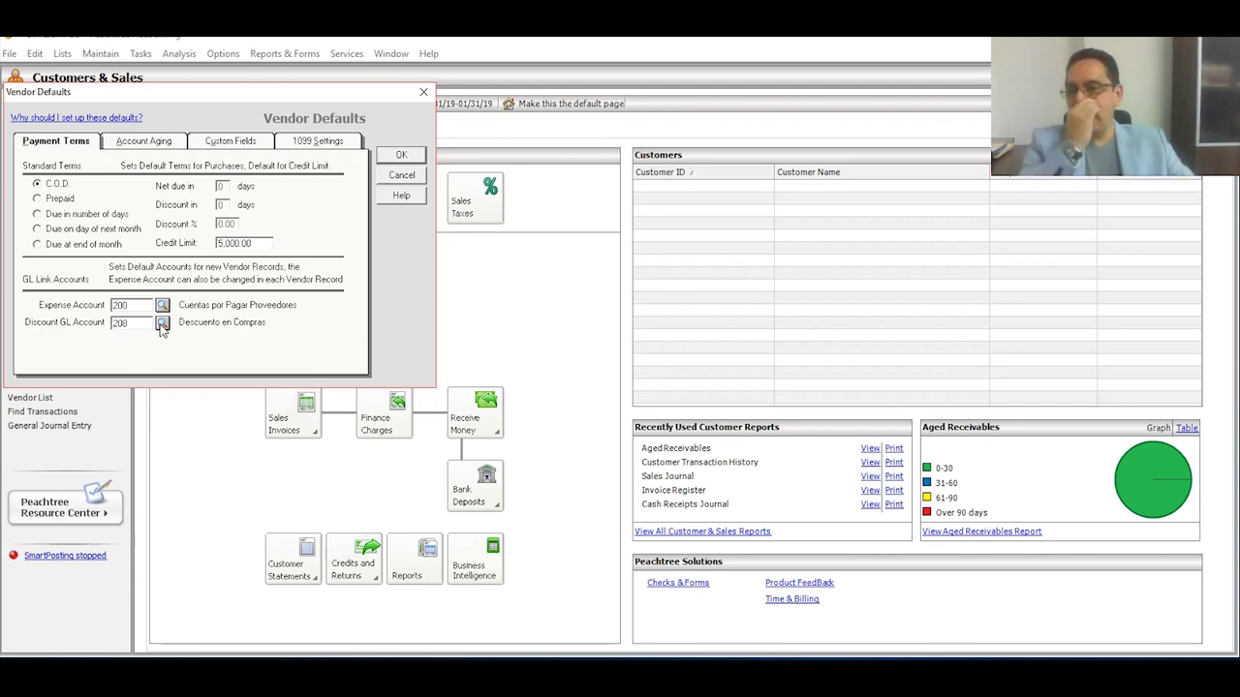
- Age vendor invoices by invoice date, review the custom fields and 1099 settings, and accept the vendor defaults
{"action": "left_click", "coordinate": [135, 143]}
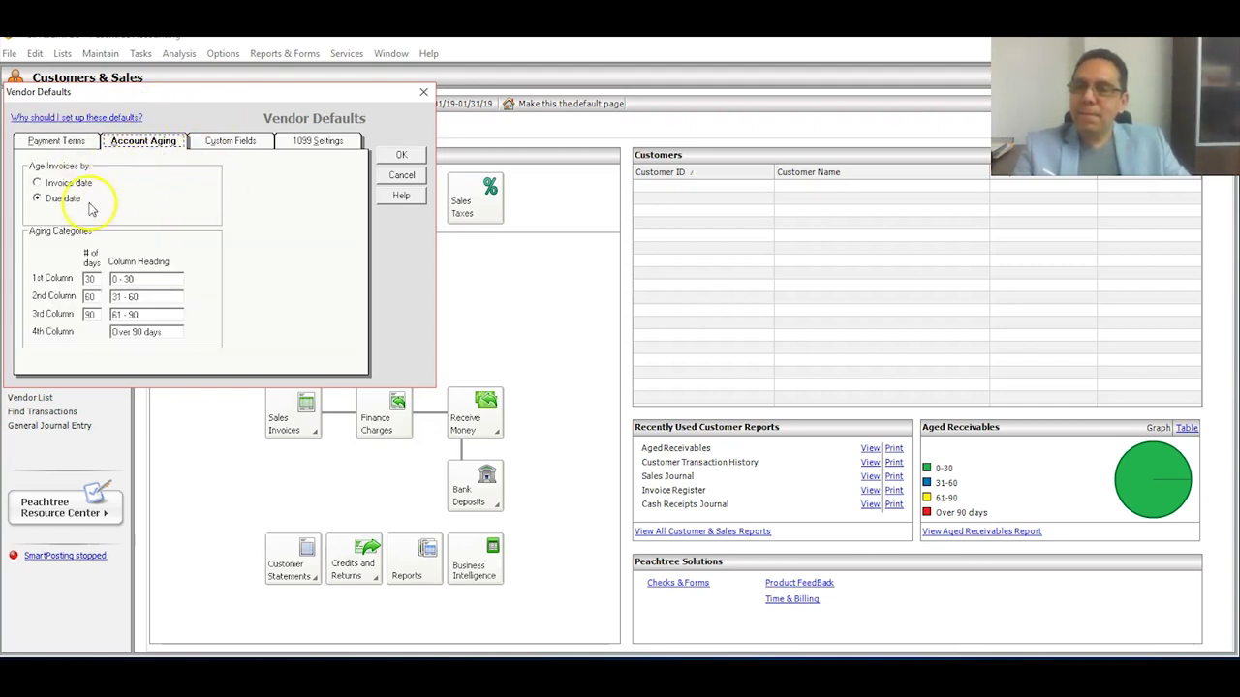
{"action": "left_click", "coordinate": [35, 185]}
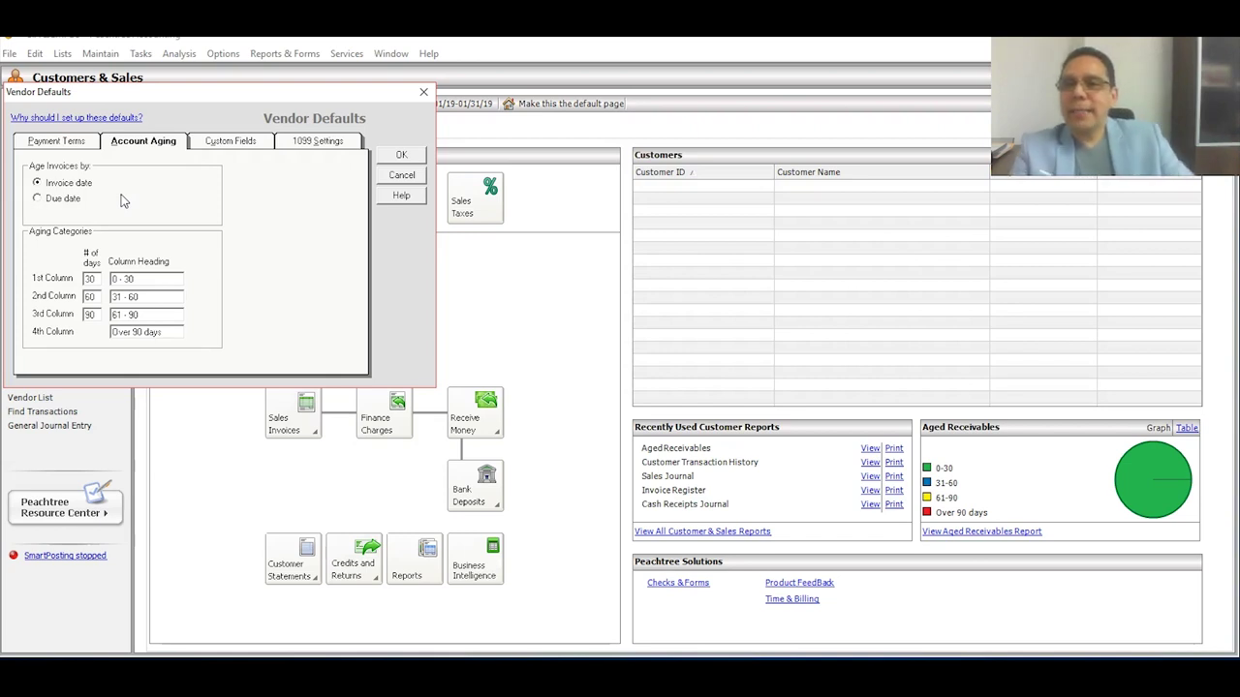
{"action": "left_click", "coordinate": [219, 143]}
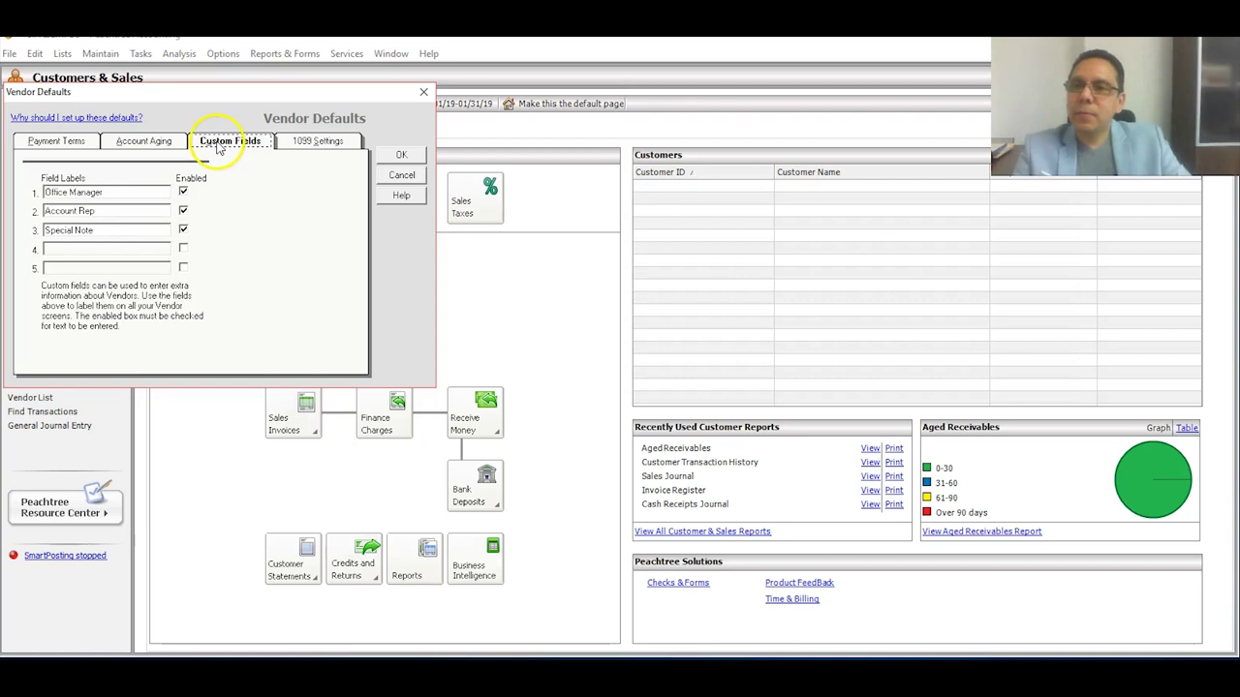
{"action": "left_click", "coordinate": [308, 141]}
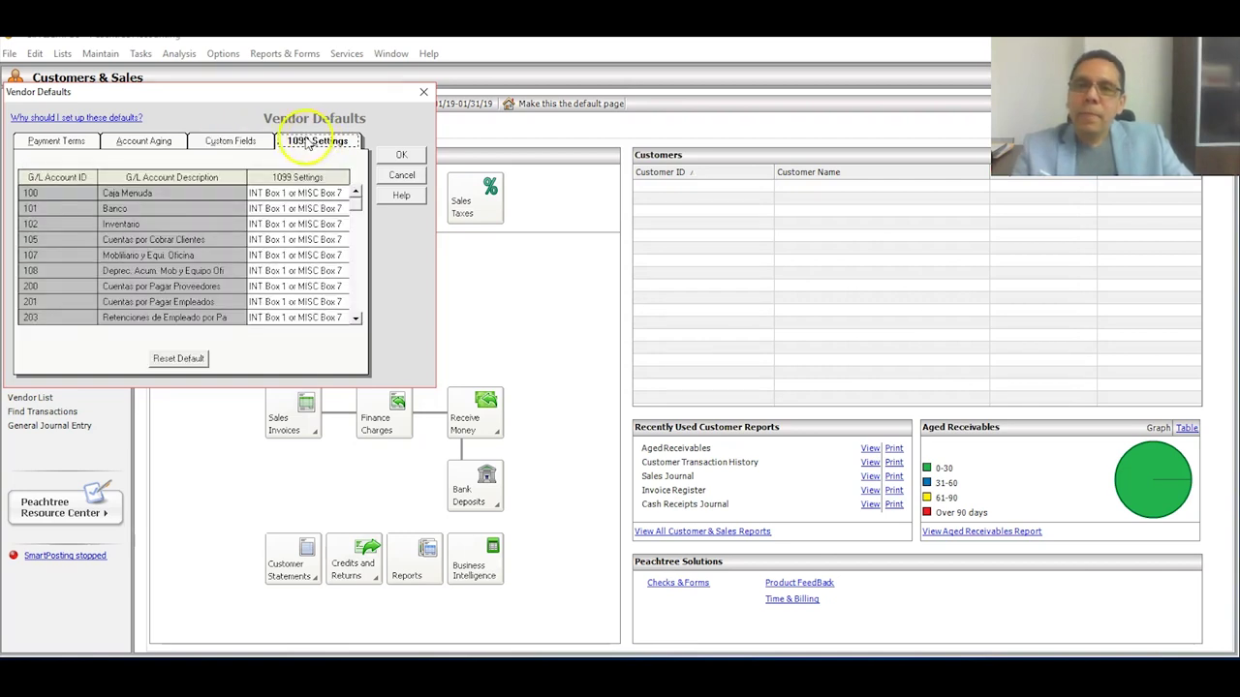
{"action": "left_click", "coordinate": [400, 156]}
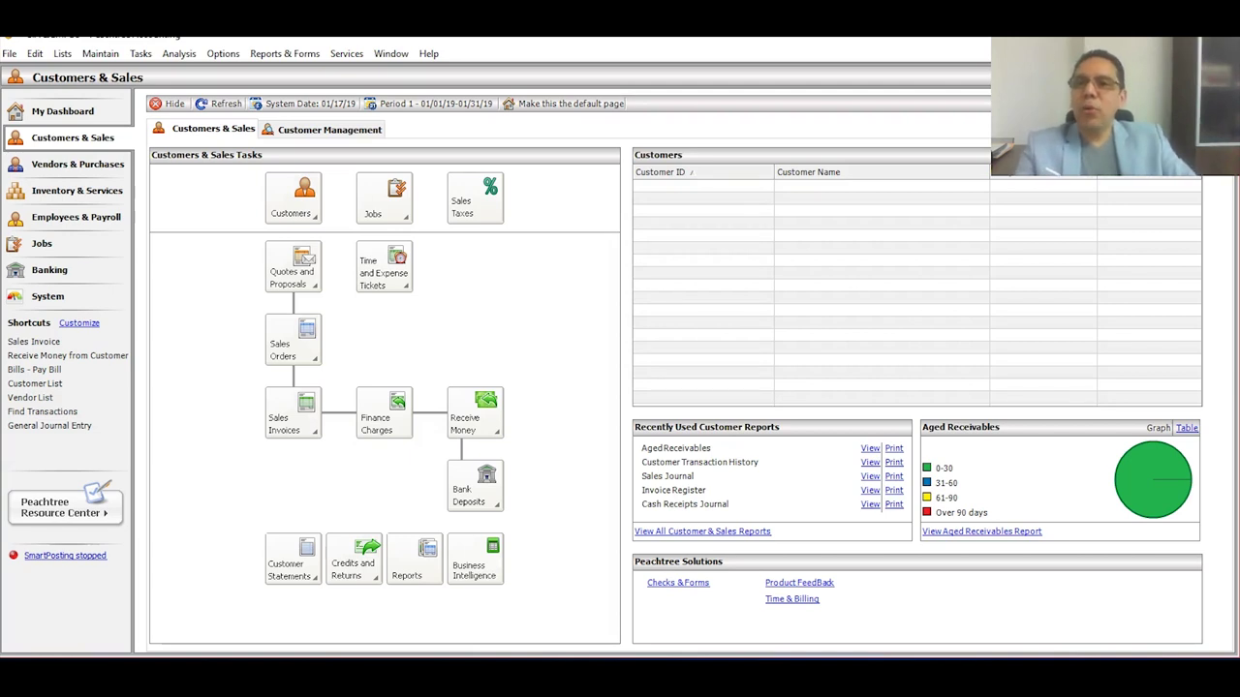
- Open the inventory item defaults and bring up the GL accounts and costing settings
{"action": "left_click", "coordinate": [228, 56]}
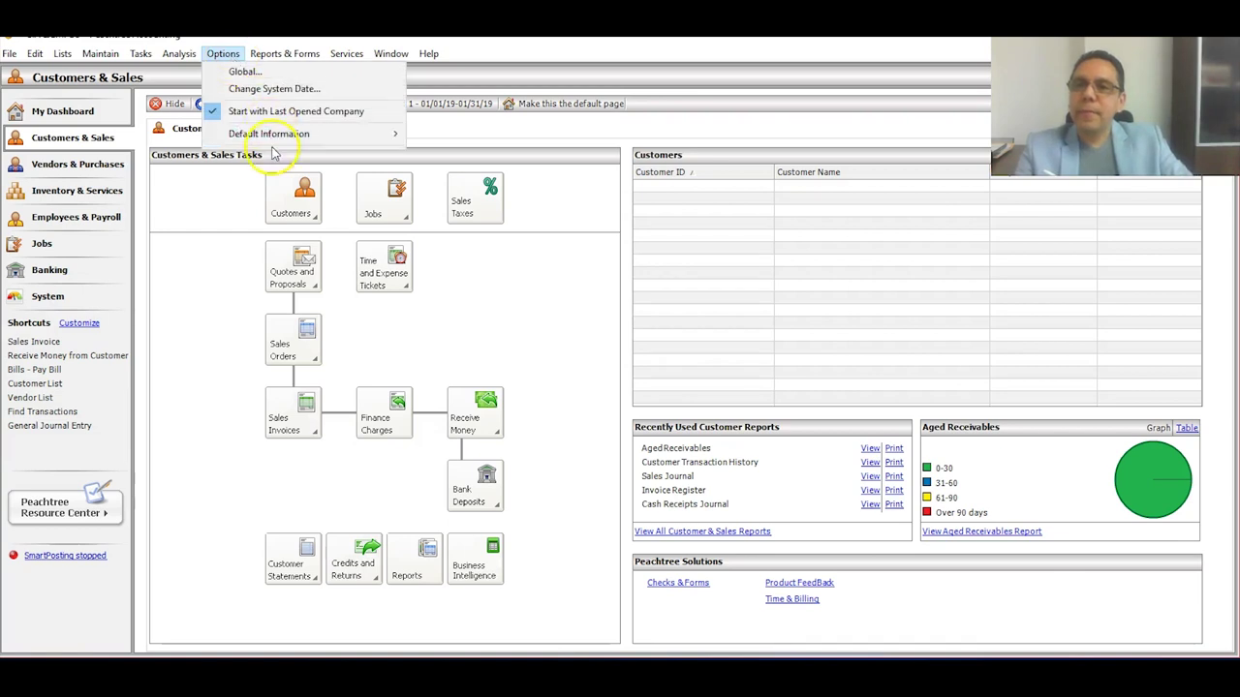
{"action": "mouse_move", "coordinate": [267, 137]}
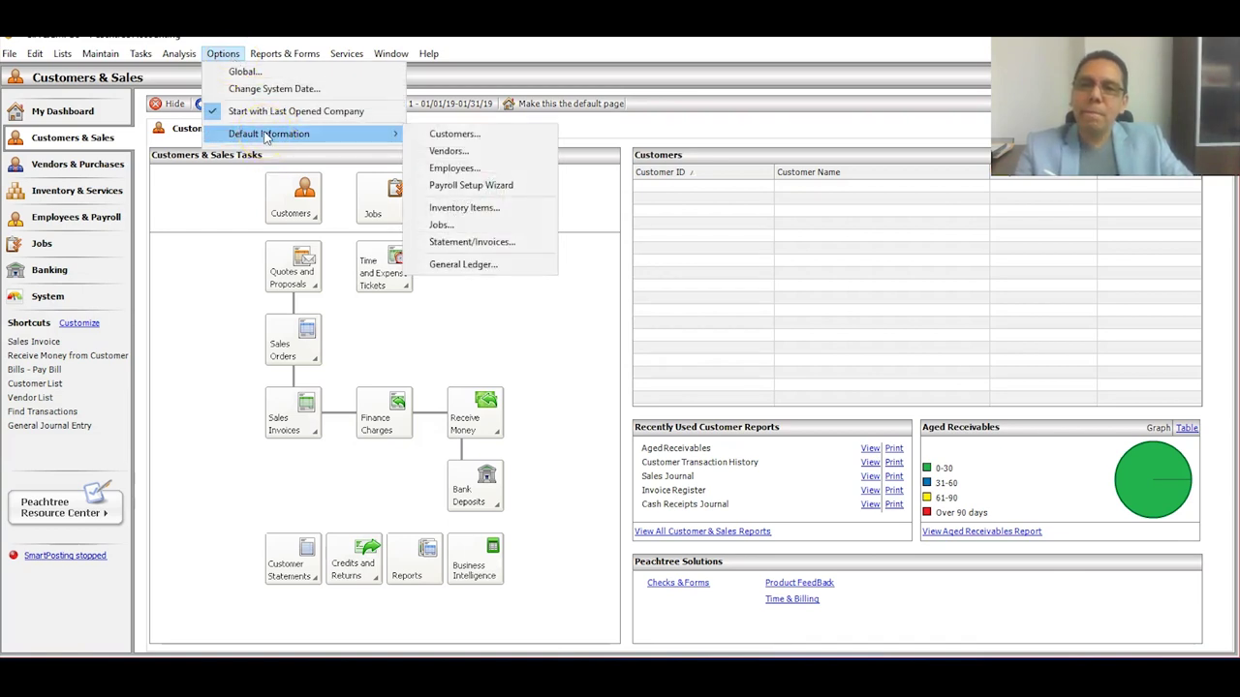
{"action": "left_click", "coordinate": [456, 208]}
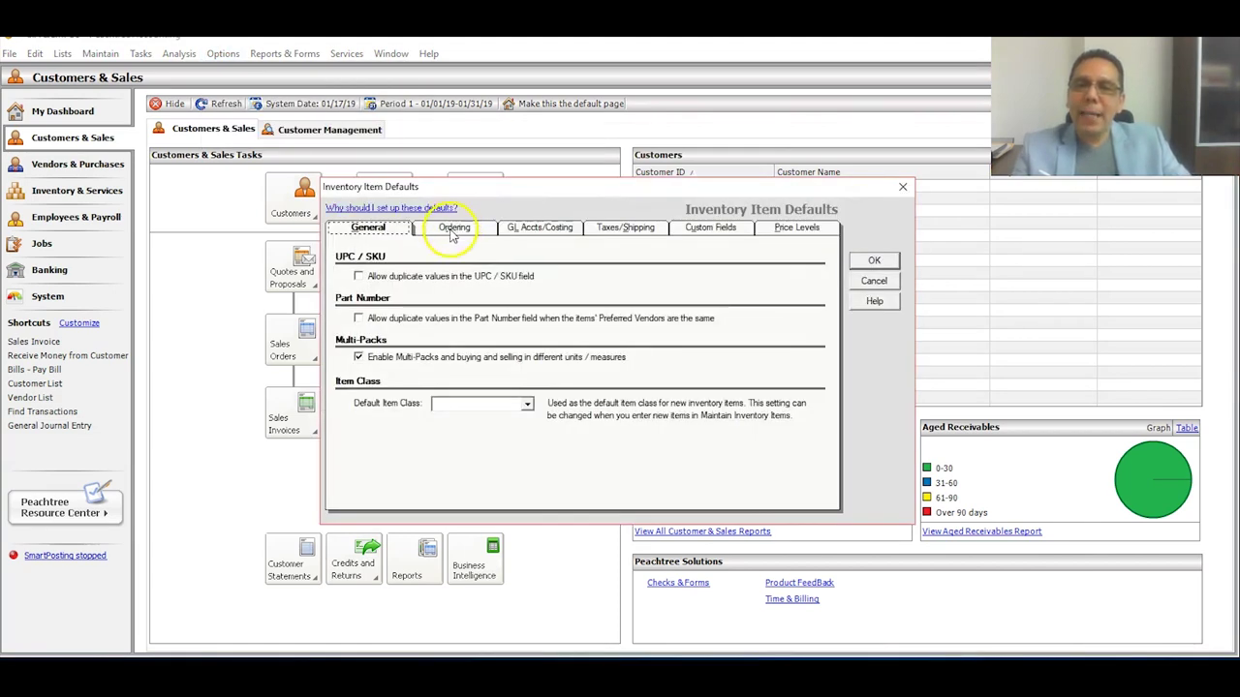
{"action": "left_click", "coordinate": [451, 233]}
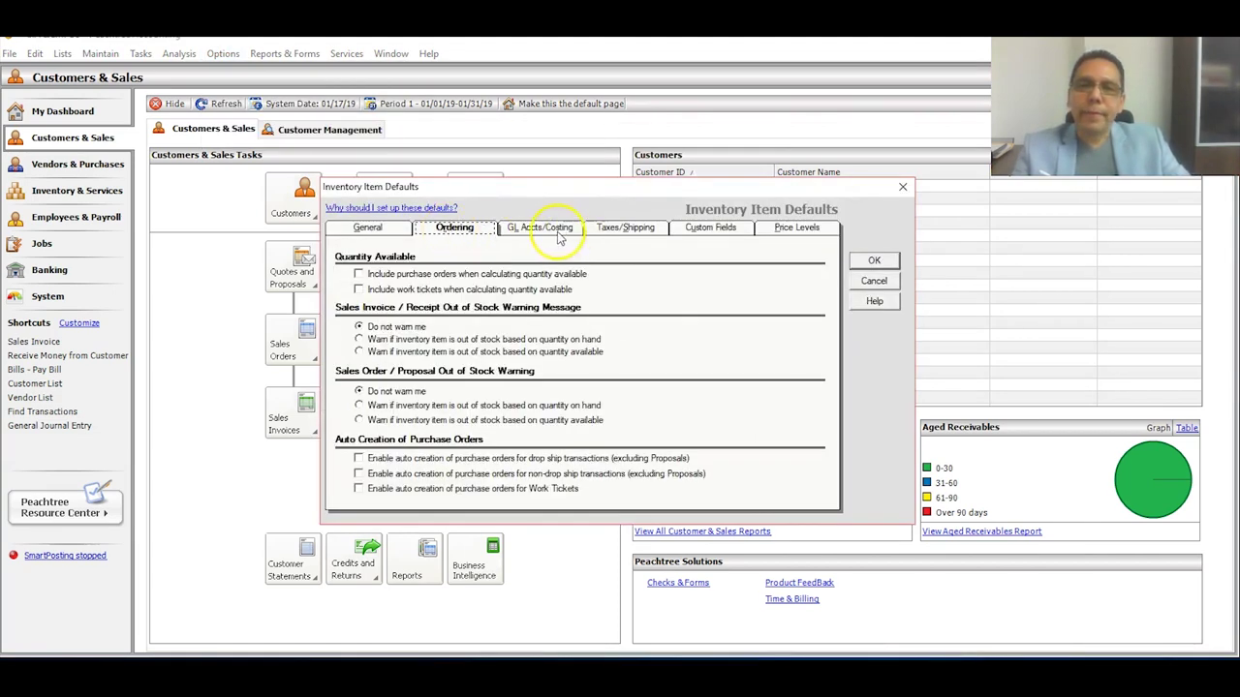
{"action": "left_click", "coordinate": [541, 232]}
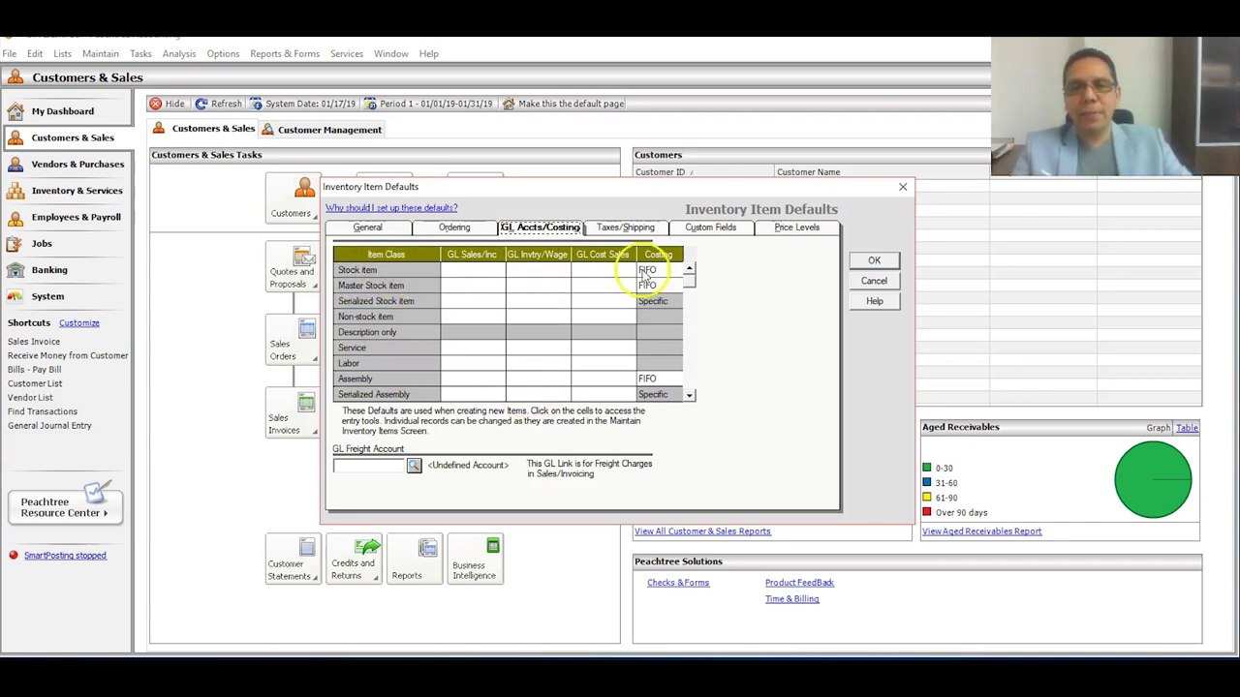
- Set the Stock item default accounts to 400 for sales, 102 for inventory and 500 for cost of sales
{"action": "left_click", "coordinate": [489, 271]}
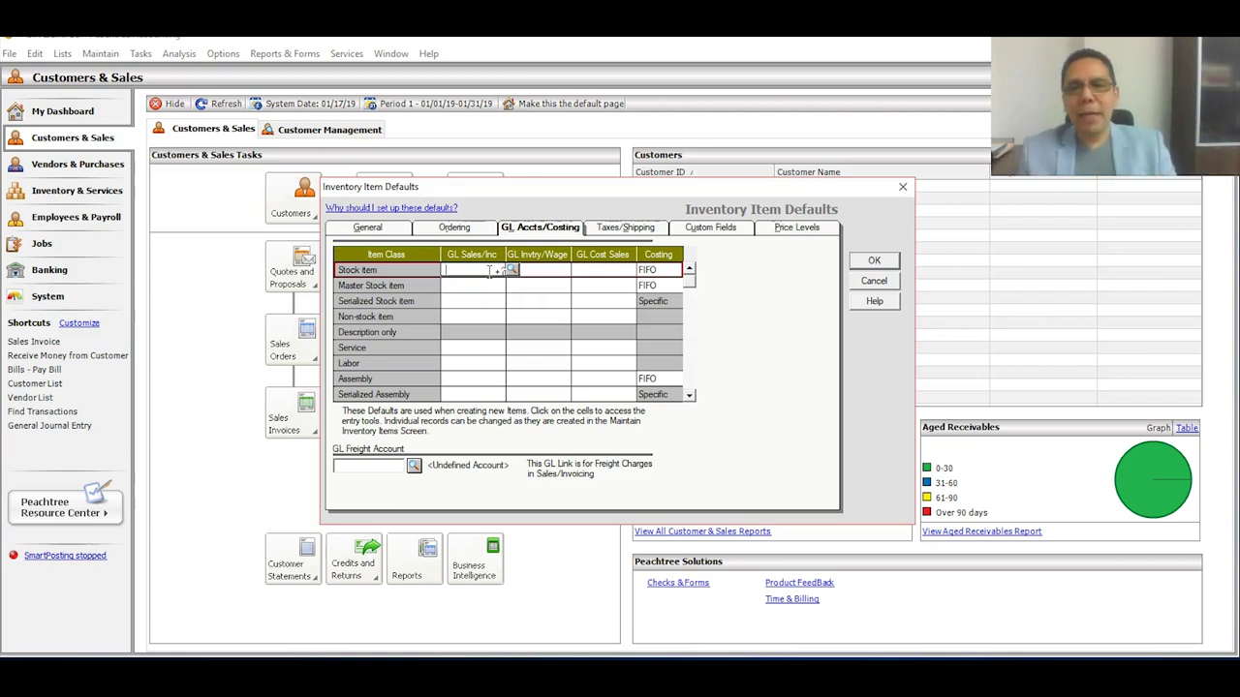
{"action": "type", "text": "400"}
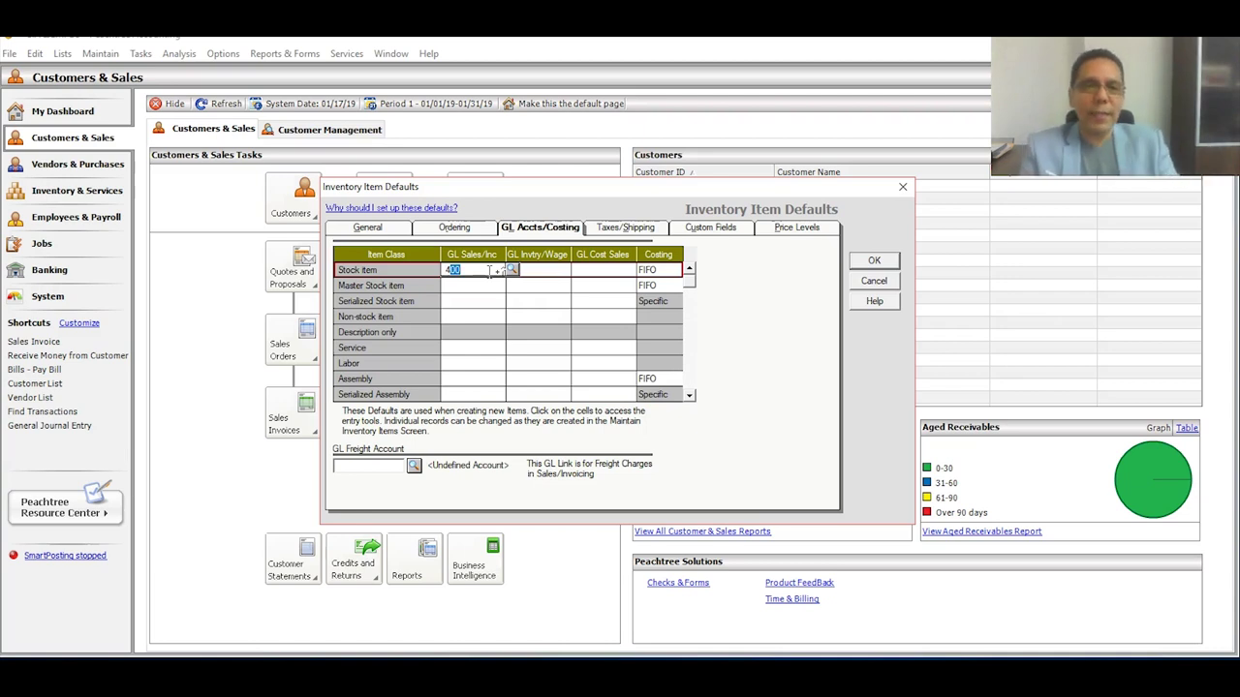
{"action": "key", "text": "Tab"}
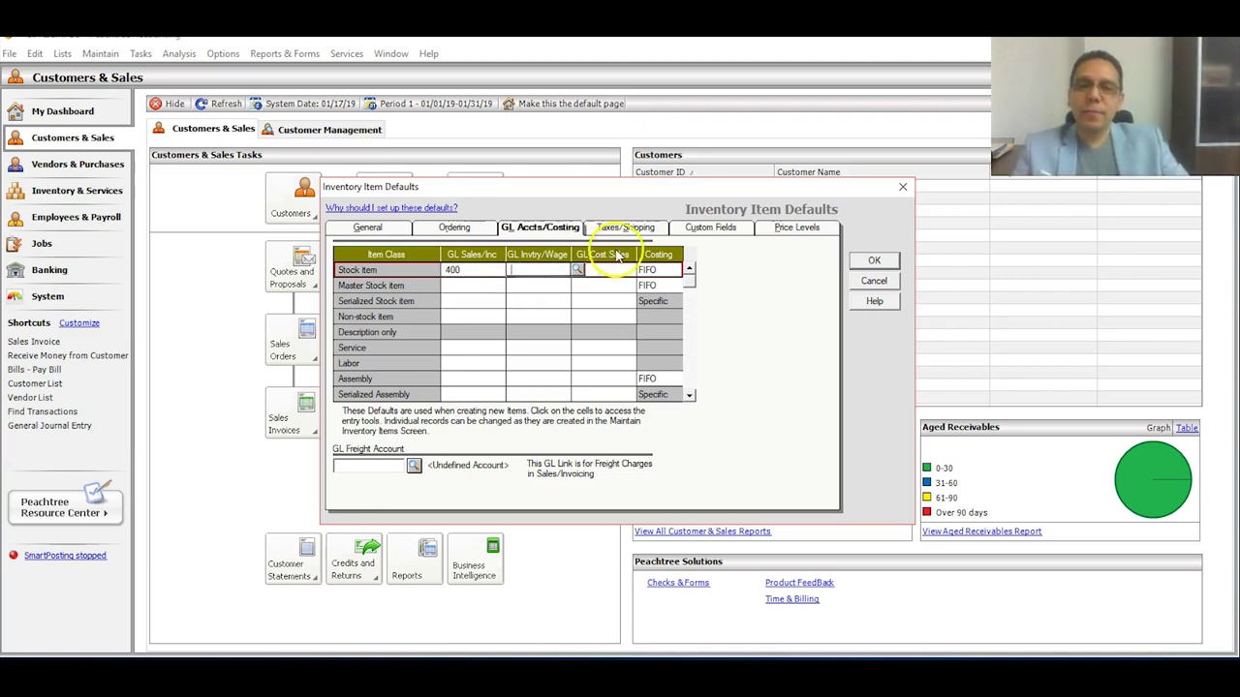
{"action": "left_click", "coordinate": [579, 270]}
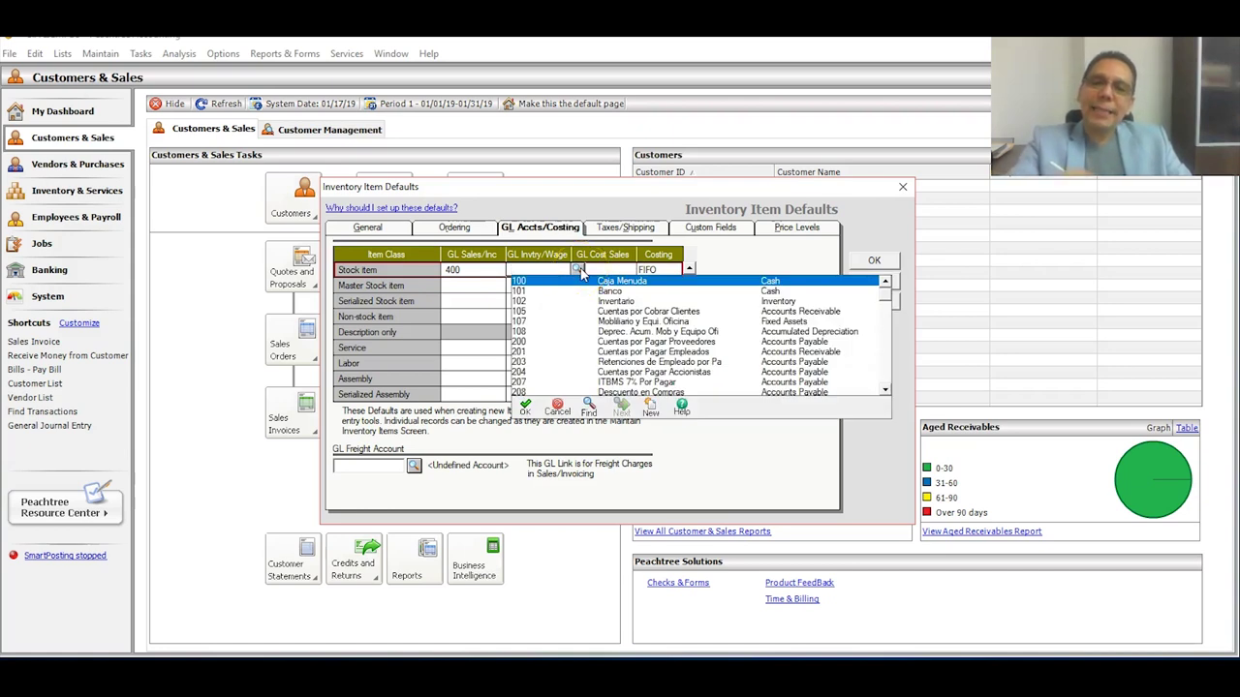
{"action": "left_click", "coordinate": [608, 304]}
{"action": "left_click", "coordinate": [609, 304]}
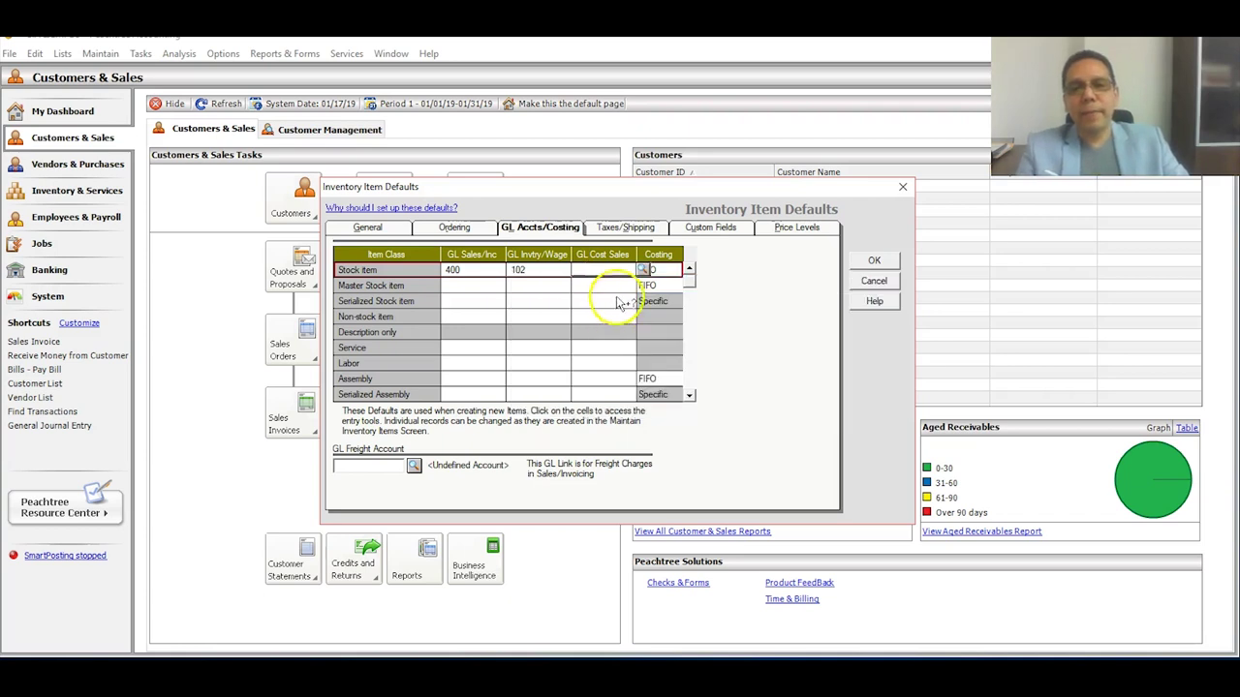
{"action": "left_click", "coordinate": [642, 270]}
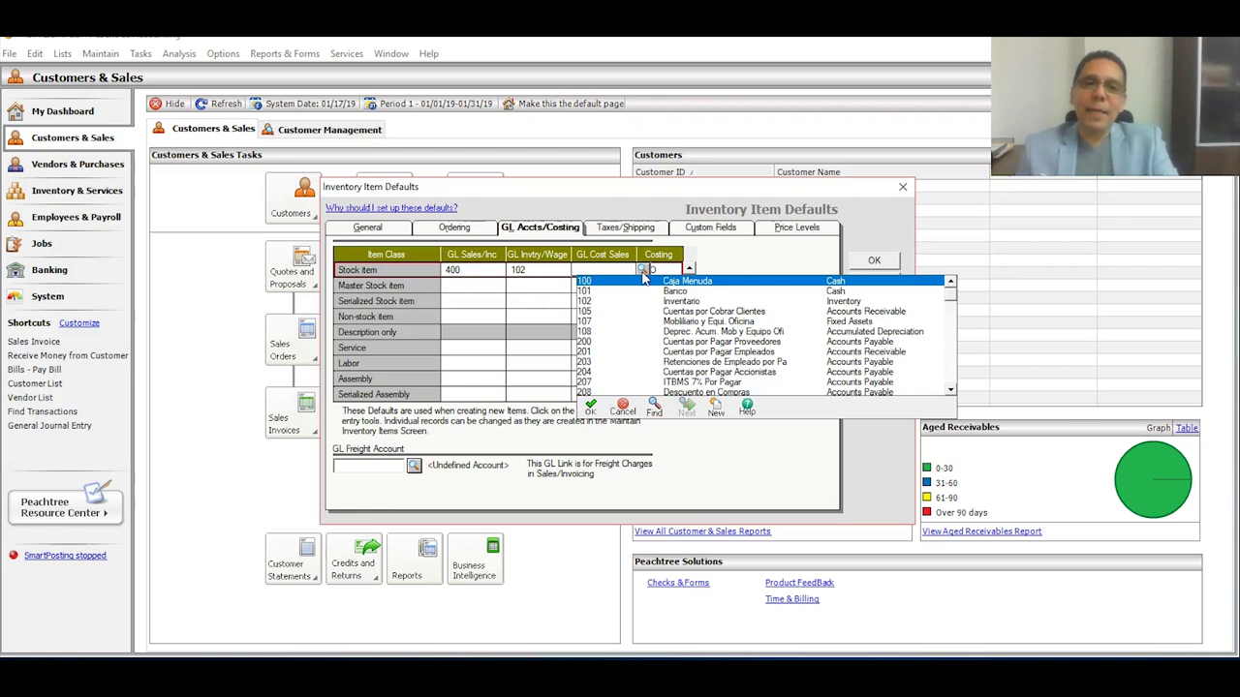
{"action": "type", "text": "500"}
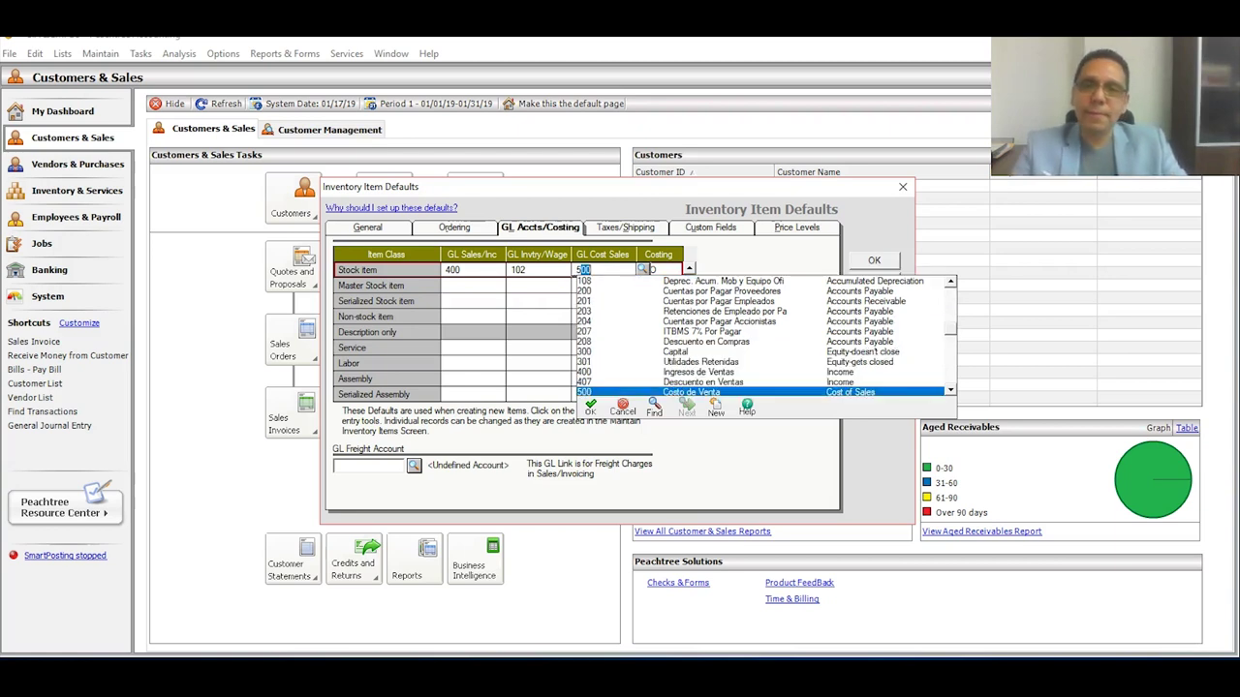
{"action": "left_click", "coordinate": [647, 274]}
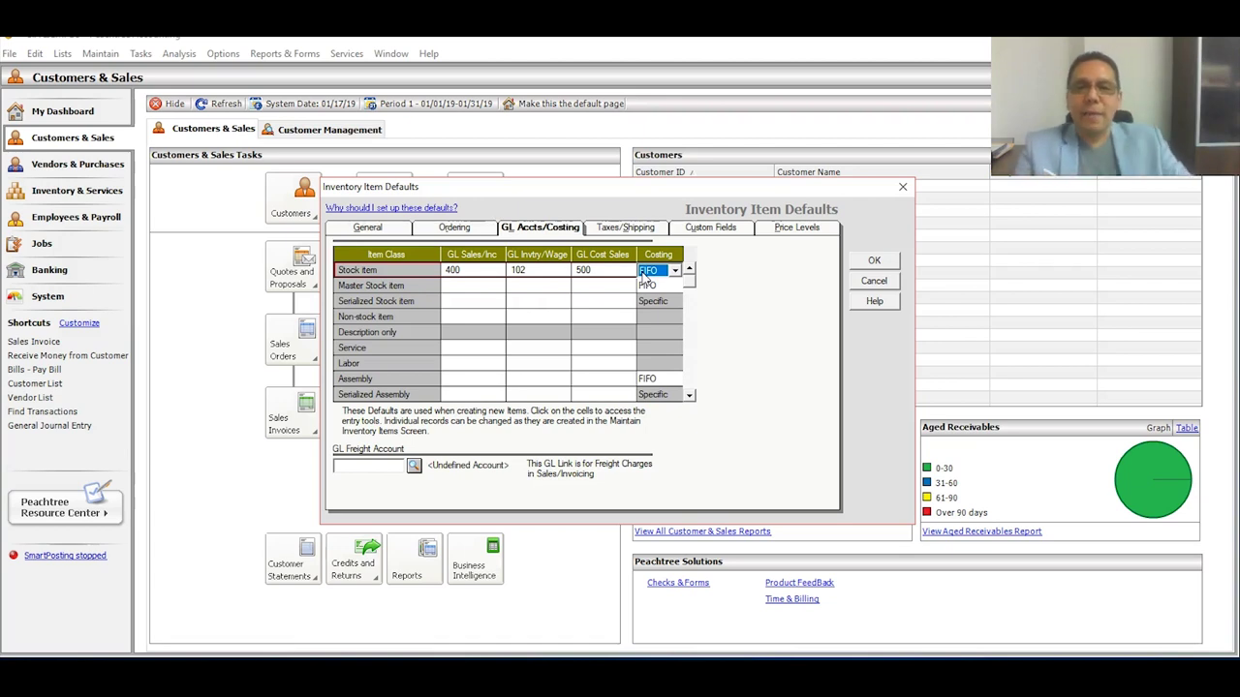
- Look through the expense accounts from 600 onward for one suitable as the GL Freight Account
{"action": "left_click", "coordinate": [388, 468]}
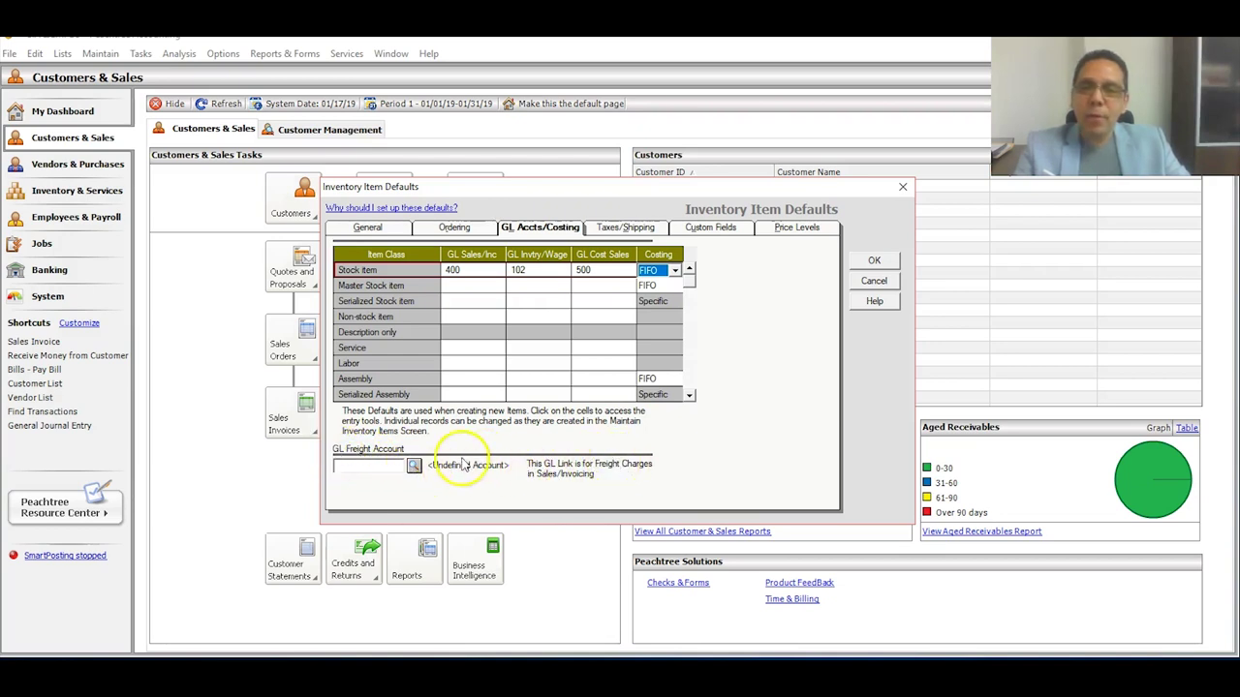
{"action": "left_click", "coordinate": [413, 465]}
{"action": "type", "text": "600"}
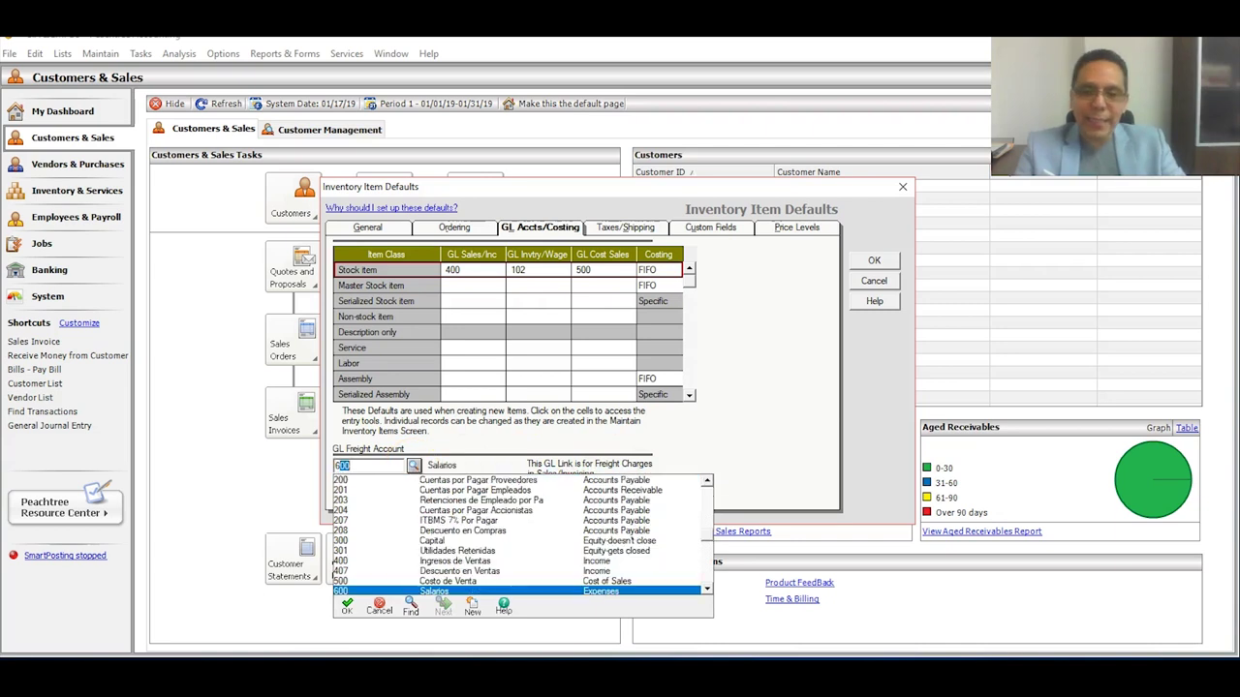
{"action": "key", "text": "Down"}
{"action": "key", "text": "Down"}
{"action": "key", "text": "Down"}
{"action": "key", "text": "Down"}
{"action": "key", "text": "Down"}
{"action": "key", "text": "Down"}
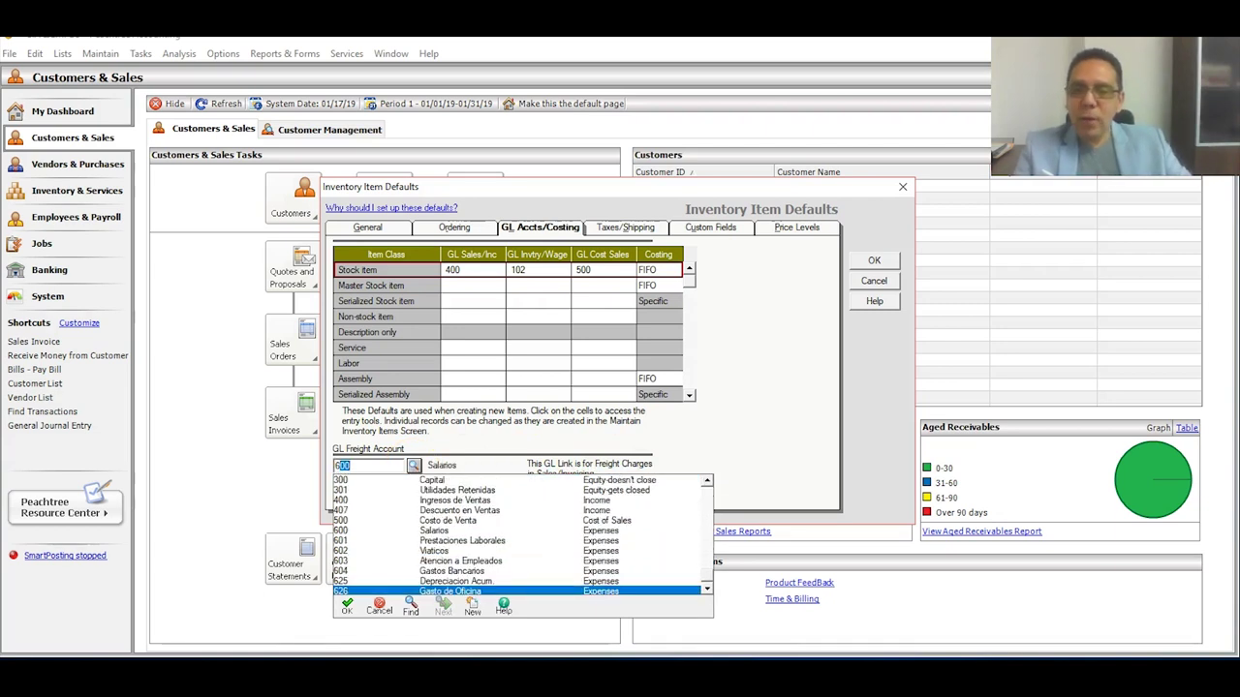
- Start a new ledger account from the GL Freight Account lookup, with ID 700 and description "Cargos Financieros"
{"action": "left_click", "coordinate": [471, 608]}
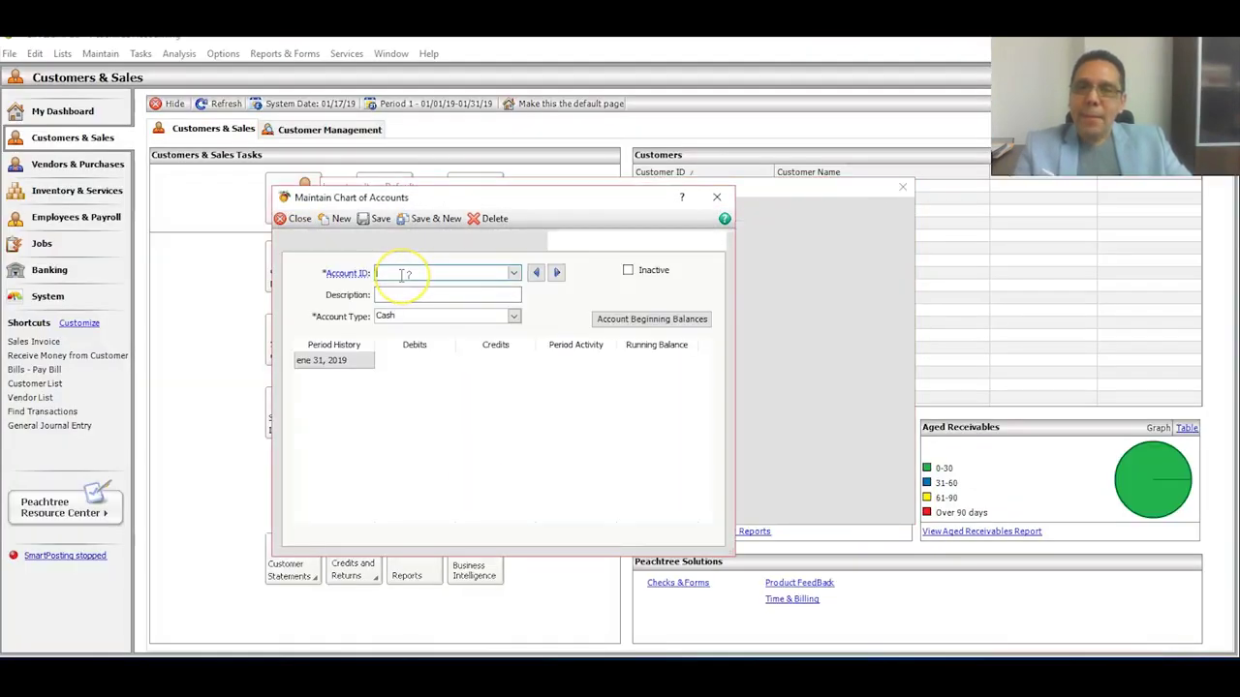
{"action": "type", "text": "700"}
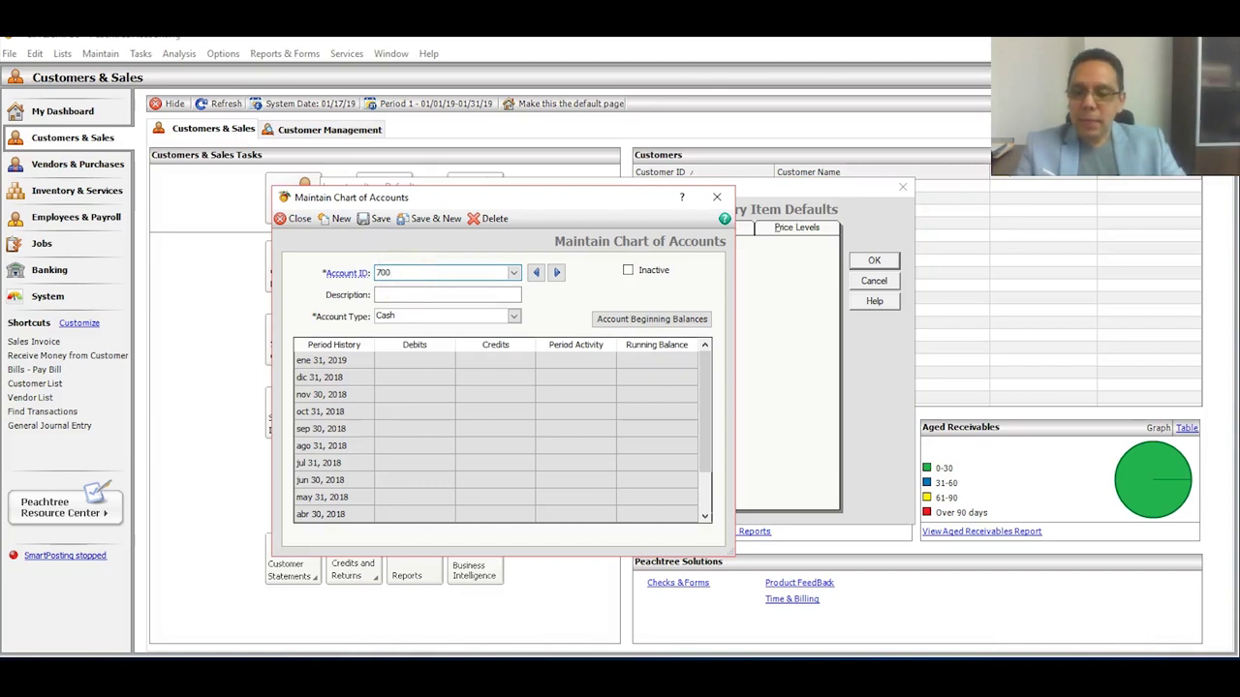
{"action": "type", "text": "Cargos b"}
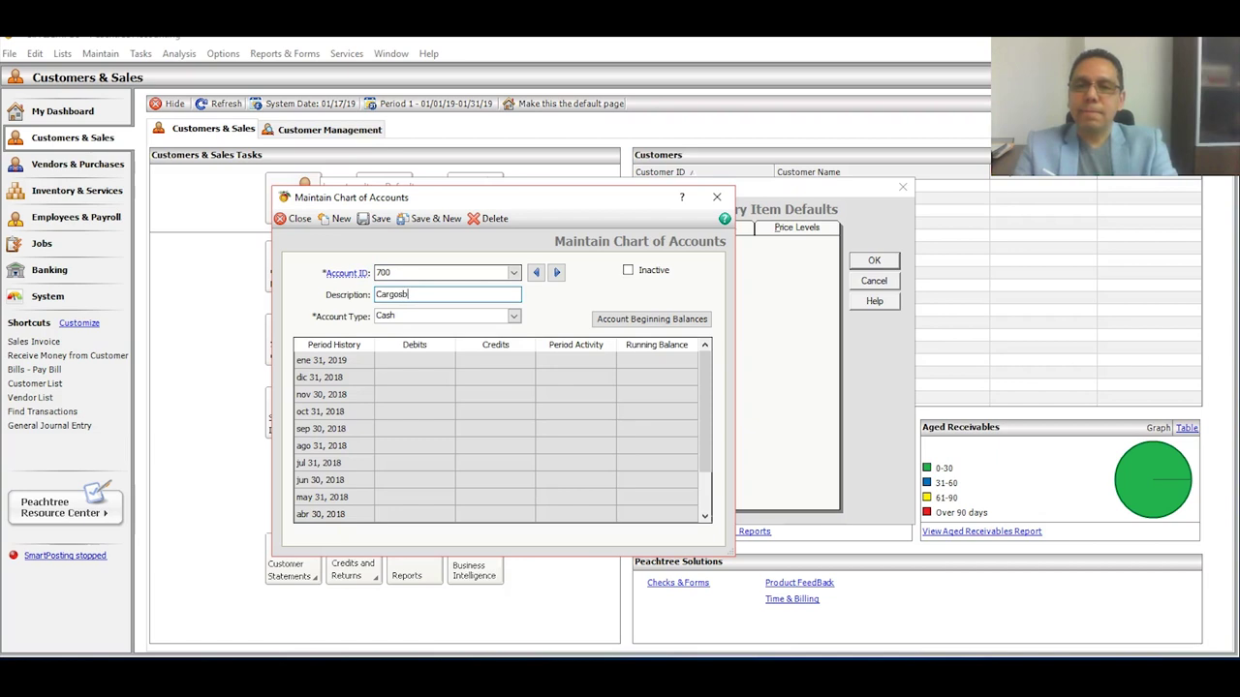
{"action": "key", "text": "BackSpace"}
{"action": "type", "text": "Financieros"}
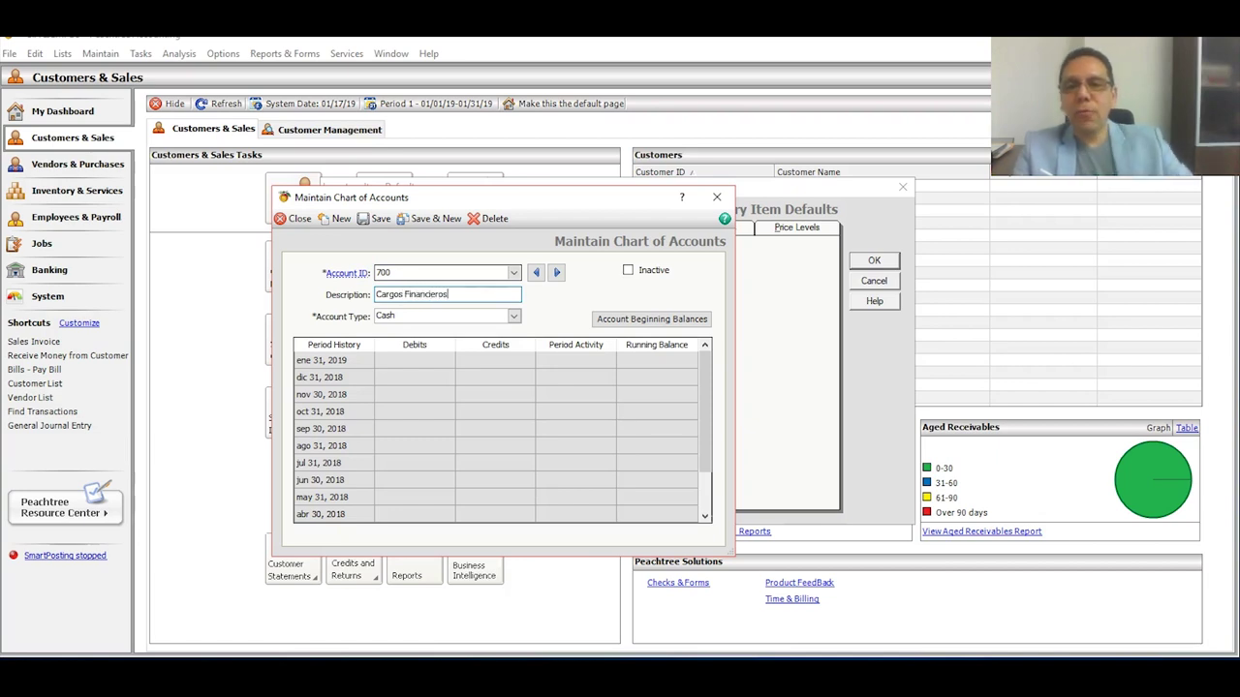
- Set account 700's type to Expenses, save it and start another account record
{"action": "left_click", "coordinate": [515, 316]}
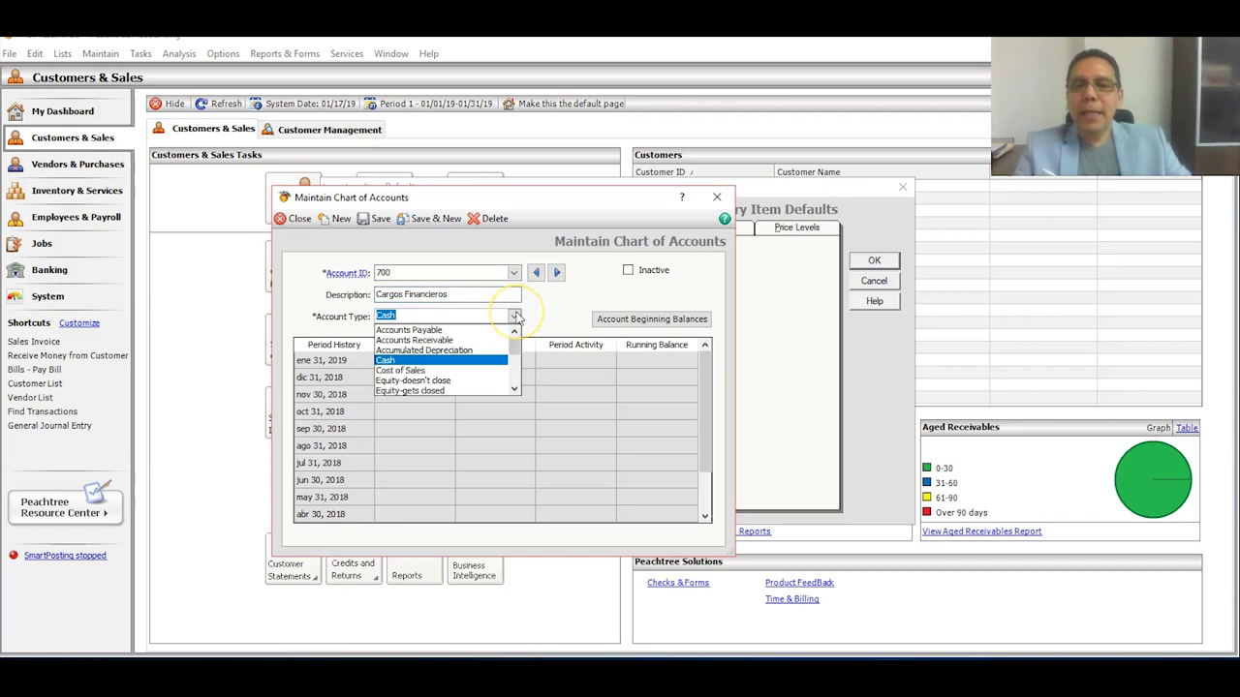
{"action": "key", "text": "Down"}
{"action": "key", "text": "Down"}
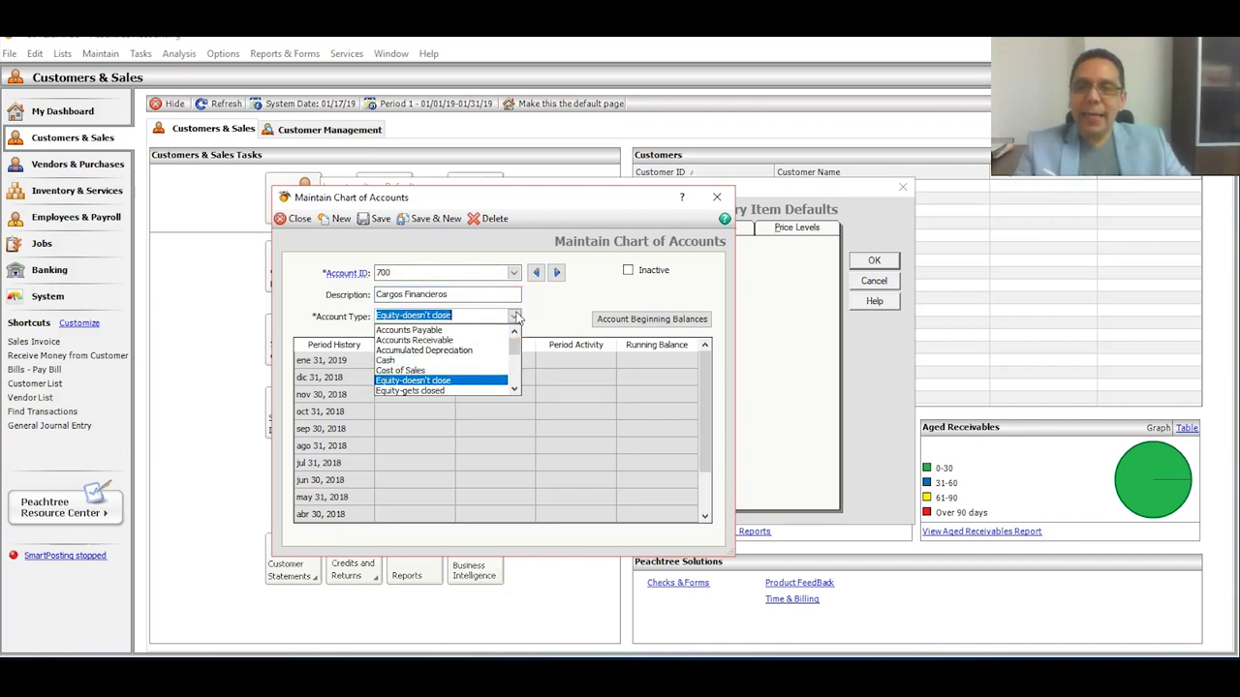
{"action": "left_click", "coordinate": [513, 389]}
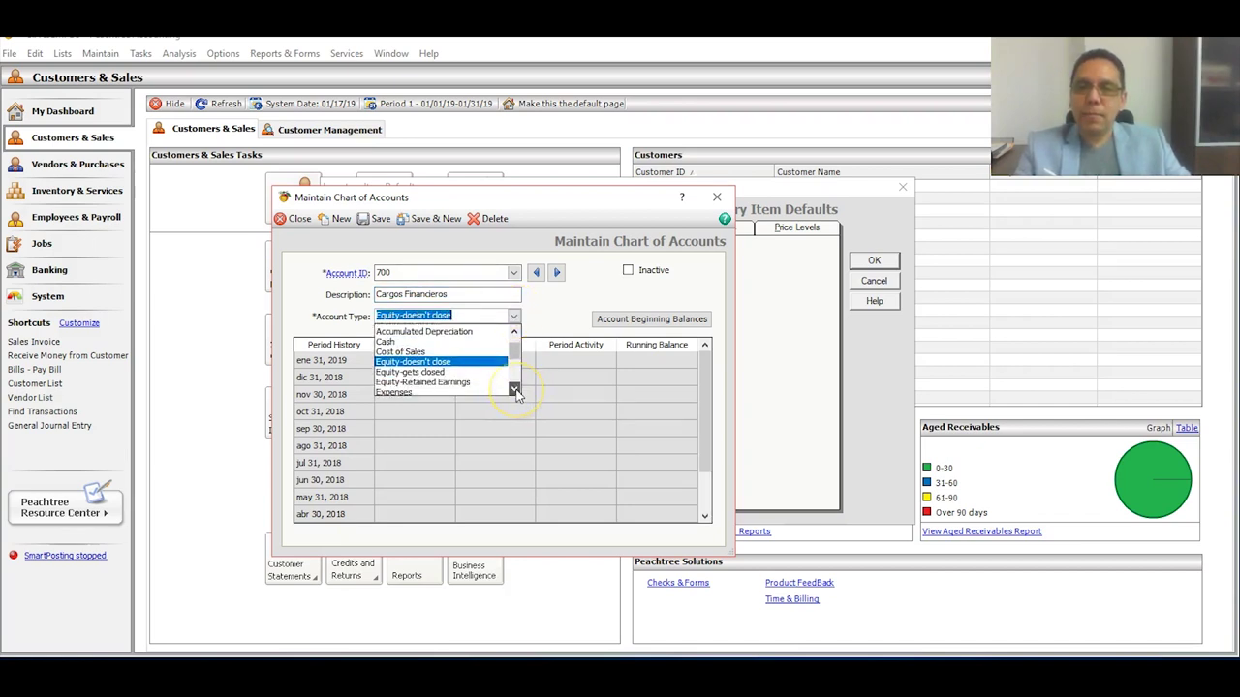
{"action": "left_click", "coordinate": [384, 363]}
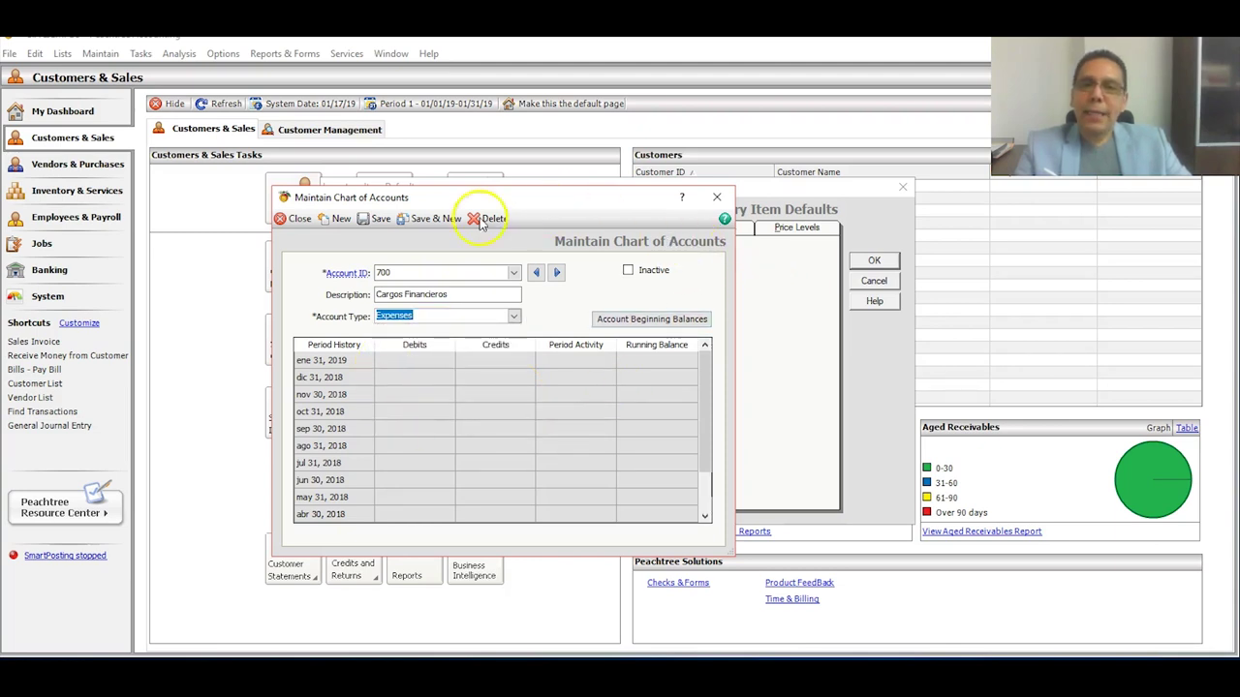
{"action": "left_click", "coordinate": [433, 217]}
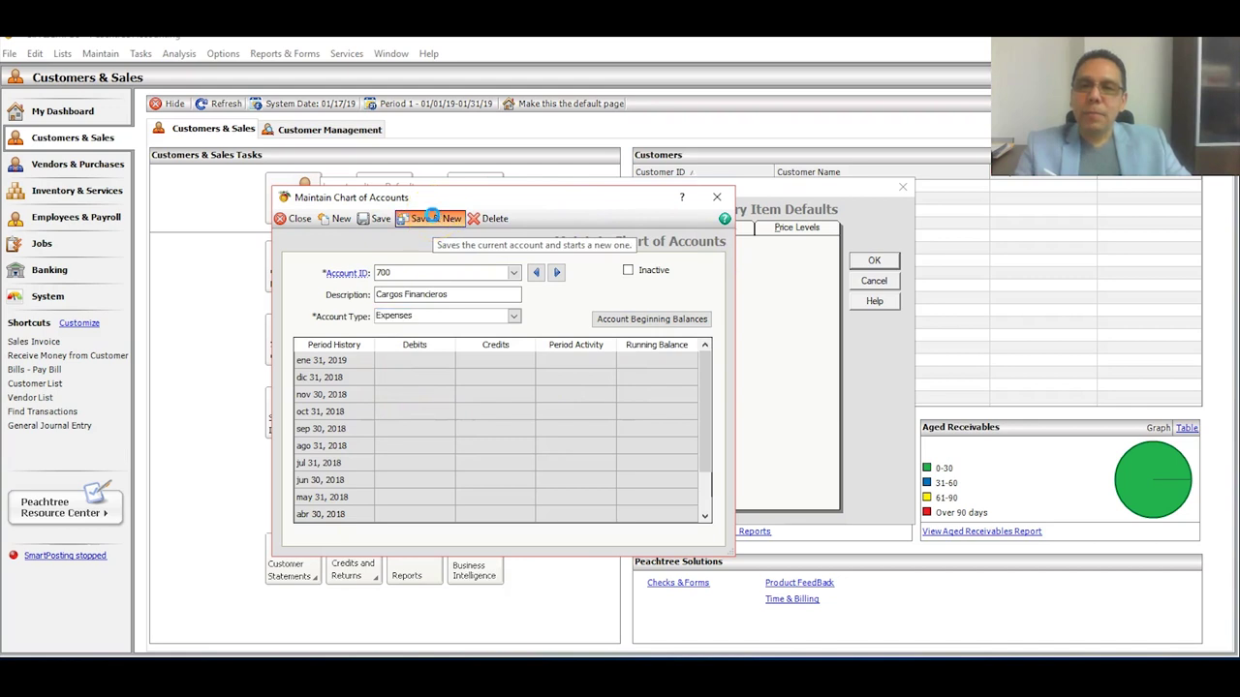
- Close the account record, set the GL Freight Account to 700 and save the inventory item defaults
{"action": "left_click", "coordinate": [294, 220]}
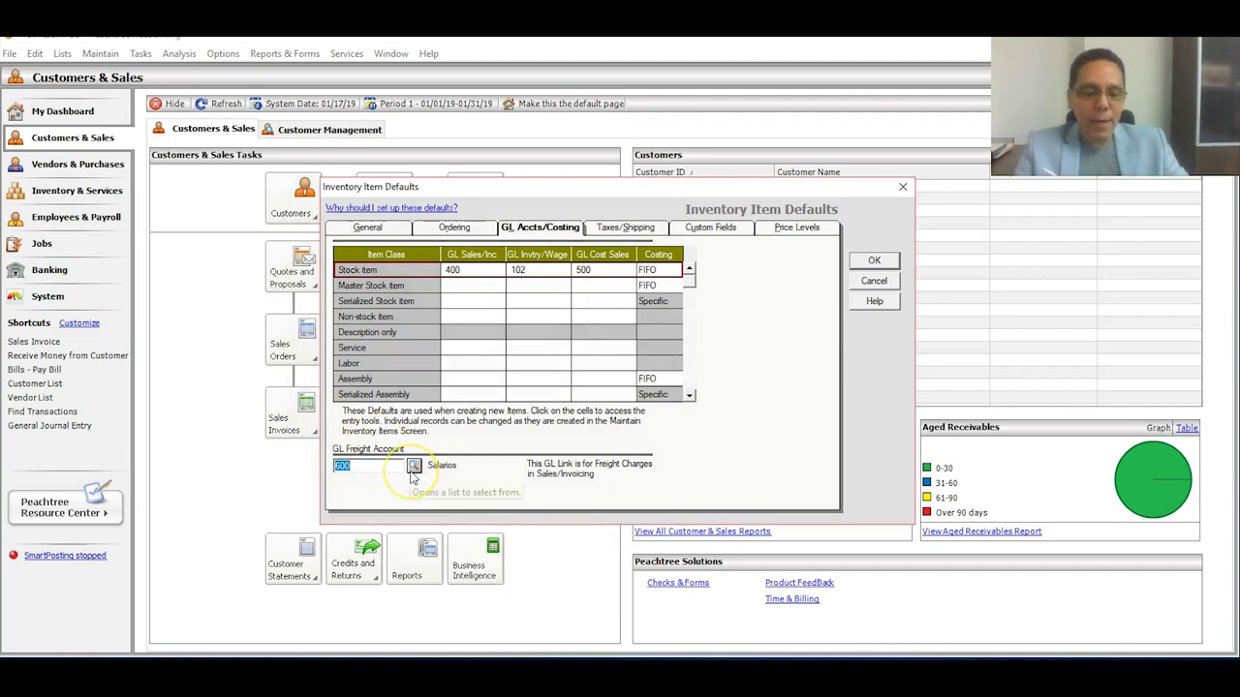
{"action": "type", "text": "700"}
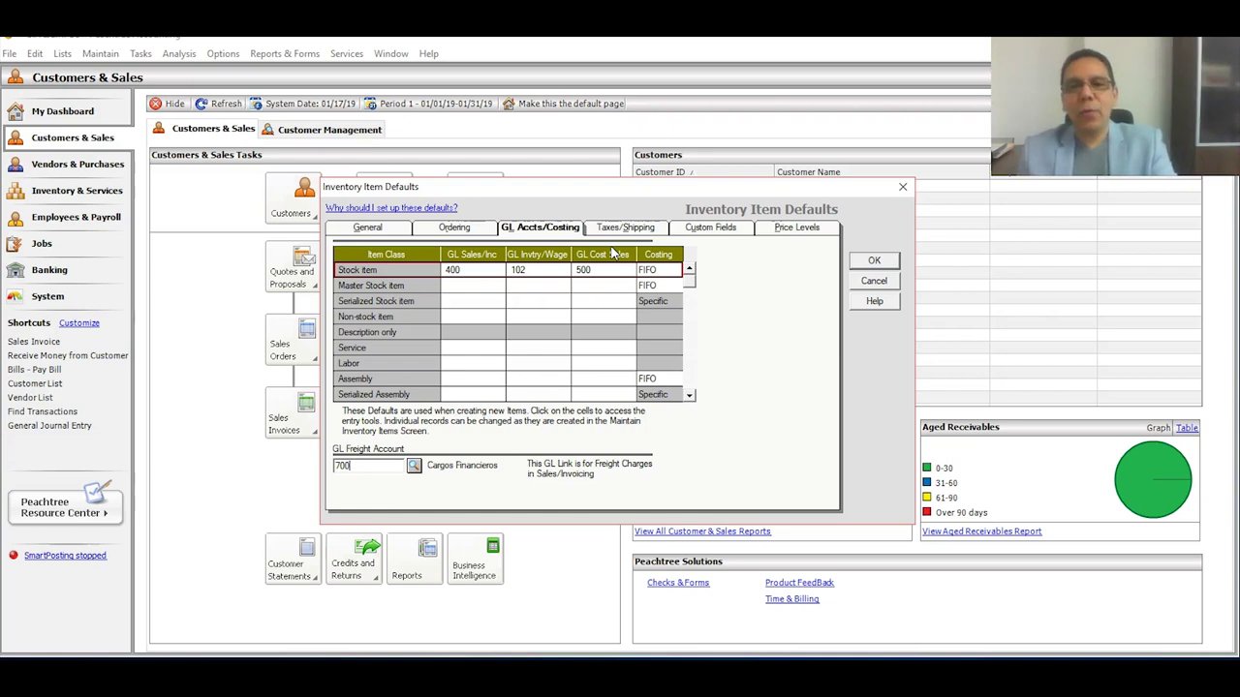
{"action": "left_click", "coordinate": [872, 265]}
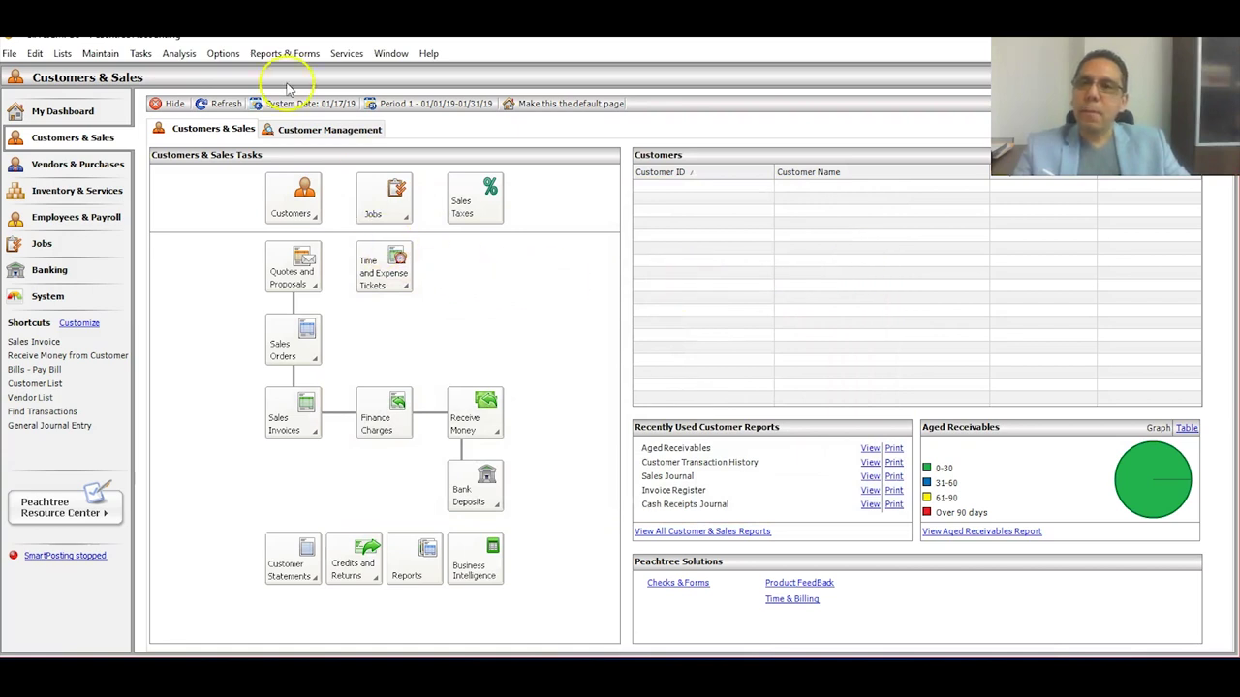
- Reopen the inventory item defaults, clear the GL Freight Account and try to save the defaults with it blank
{"action": "left_click", "coordinate": [222, 60]}
{"action": "mouse_move", "coordinate": [300, 133]}
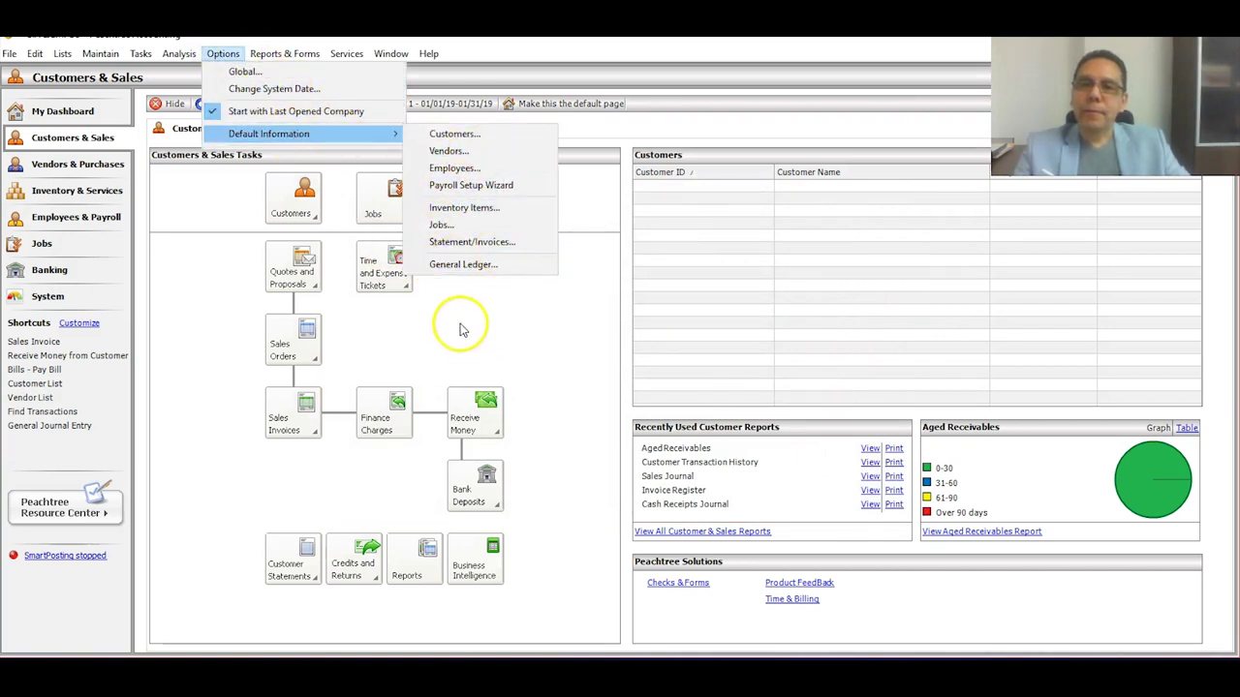
{"action": "left_click", "coordinate": [460, 212]}
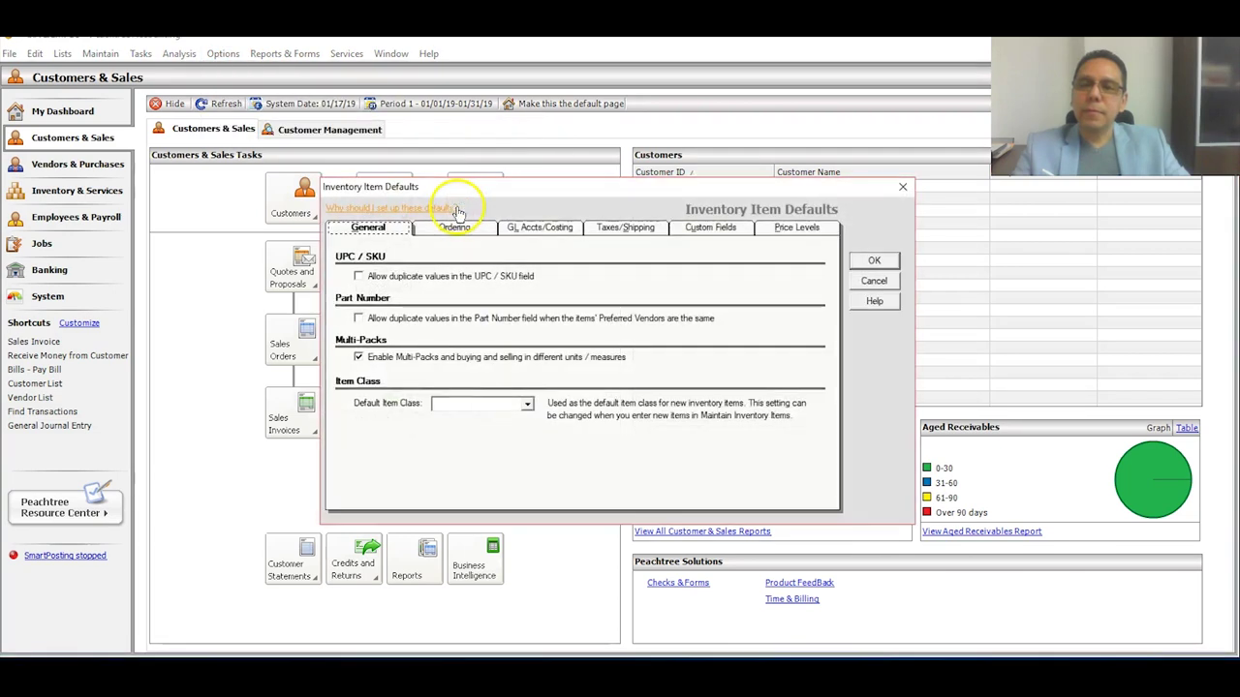
{"action": "left_click", "coordinate": [538, 231]}
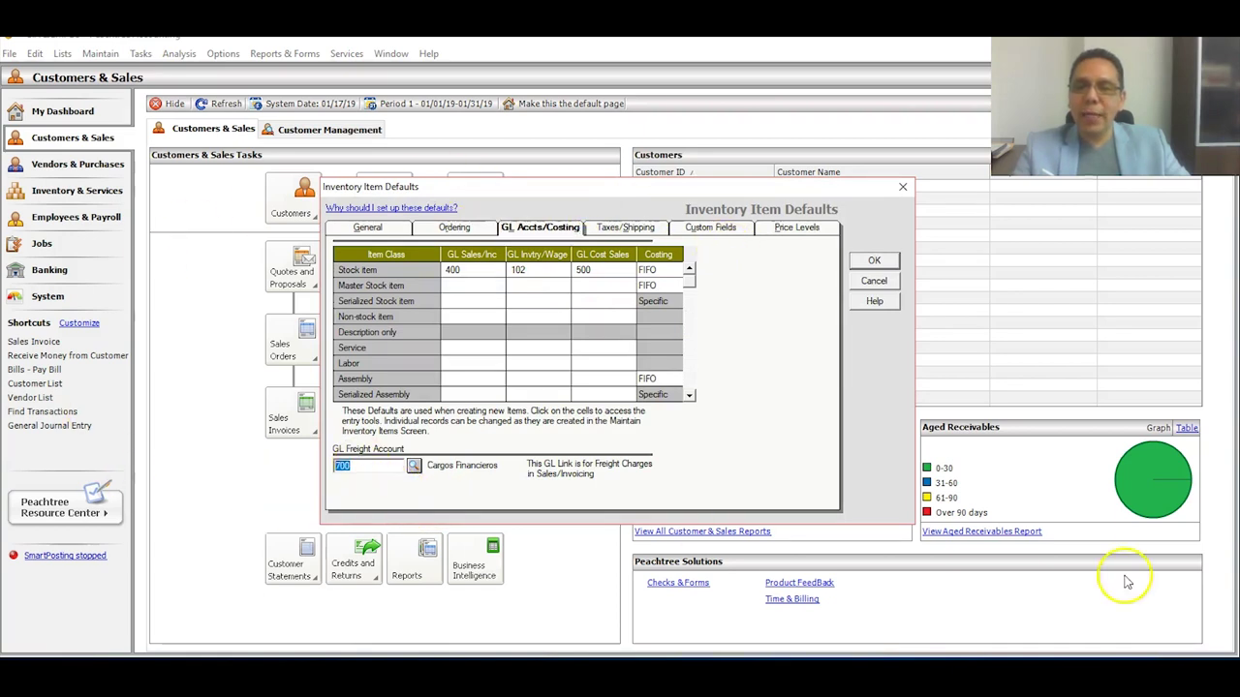
{"action": "key", "text": "BackSpace"}
{"action": "key", "text": "BackSpace"}
{"action": "key", "text": "BackSpace"}
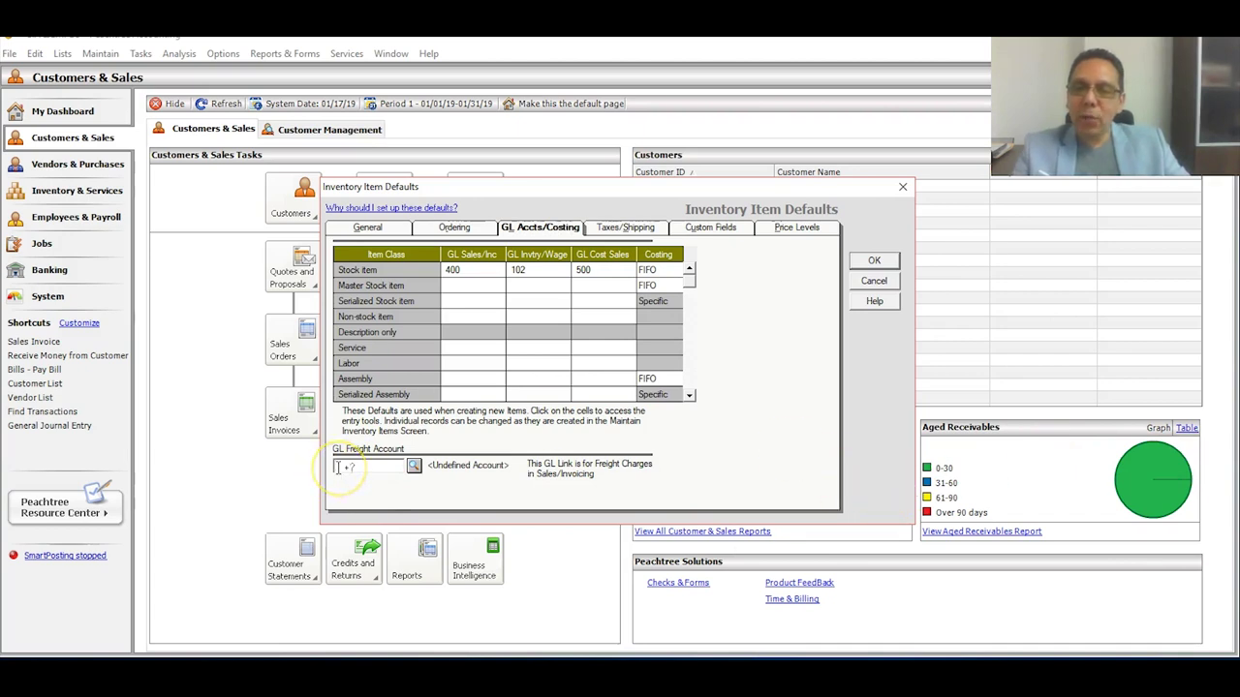
{"action": "left_click", "coordinate": [877, 266]}
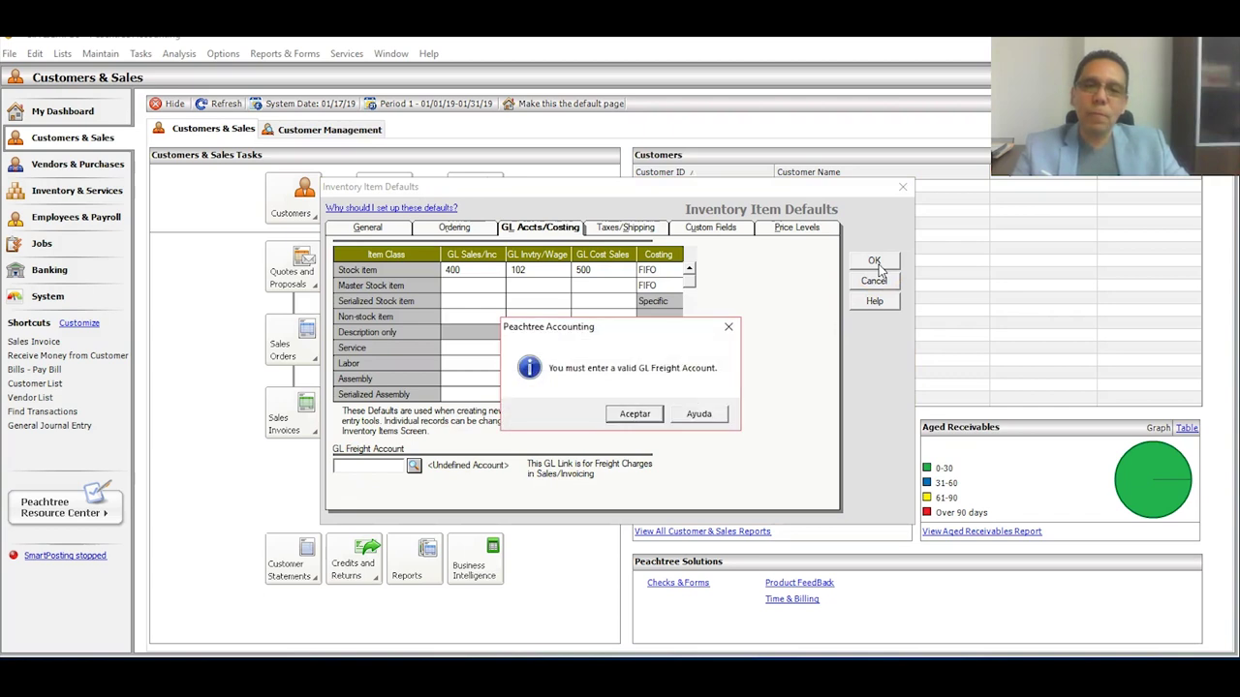
{"action": "left_click", "coordinate": [732, 267]}
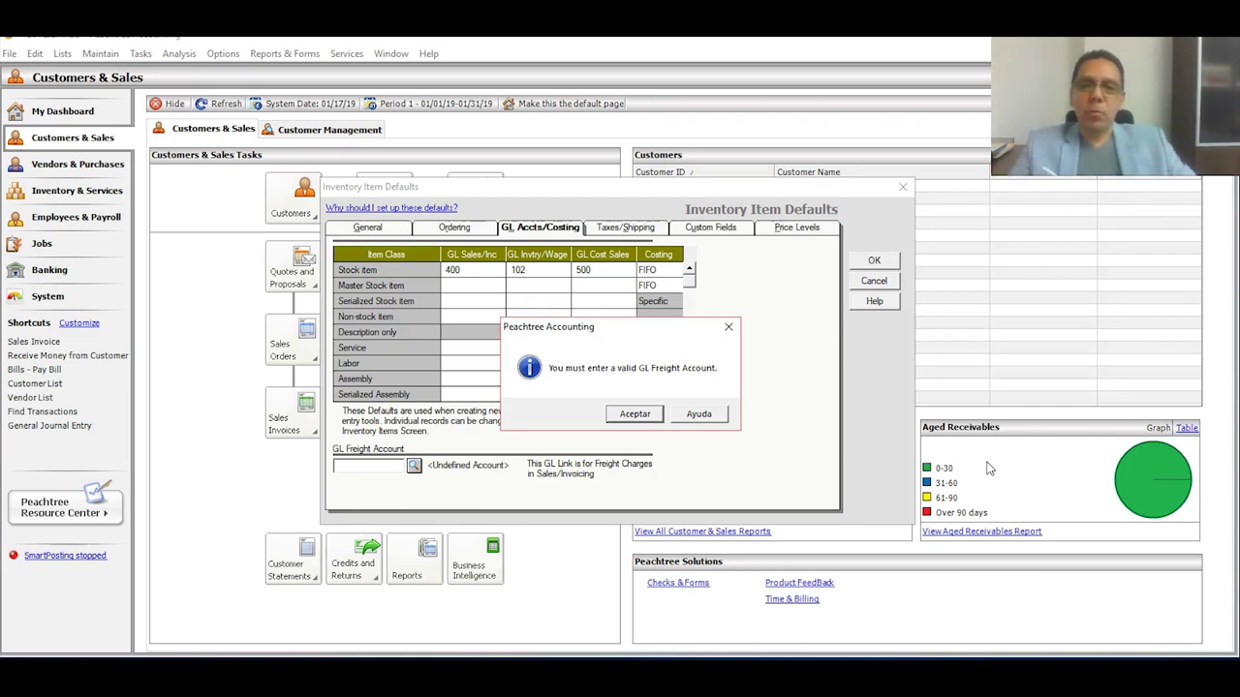
{"action": "left_click", "coordinate": [638, 414]}
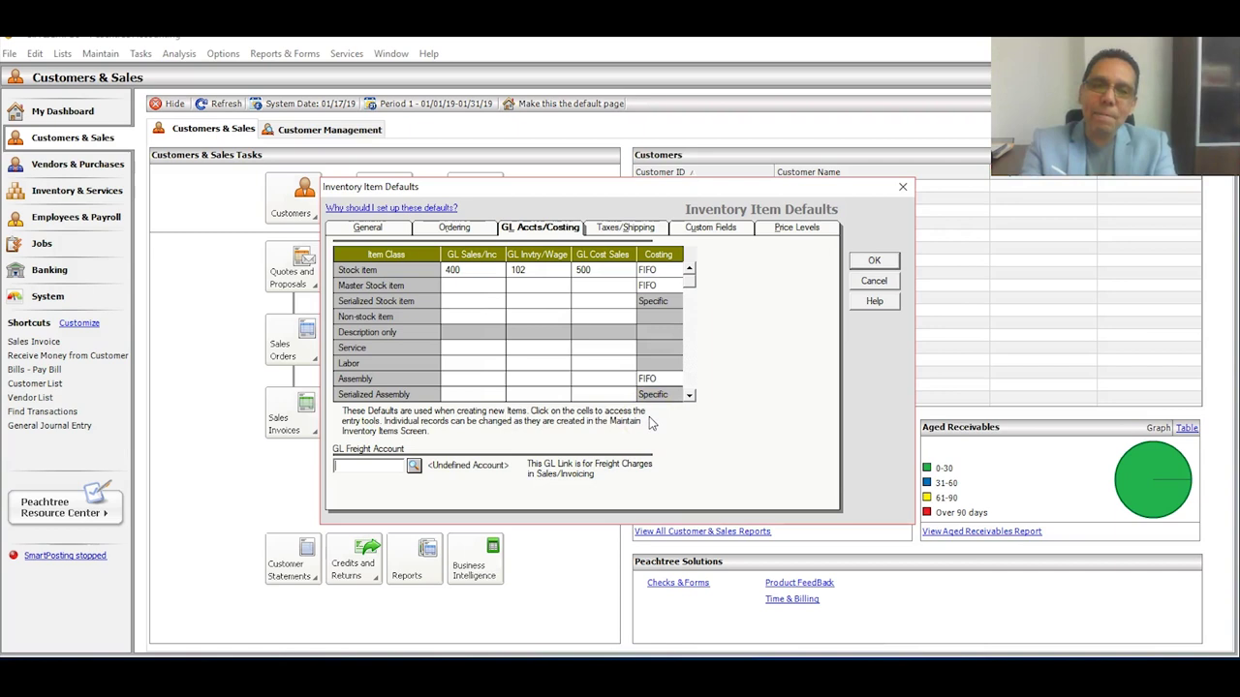
- Enter 700 as the GL Freight Account again and save the inventory item defaults
{"action": "type", "text": "700"}
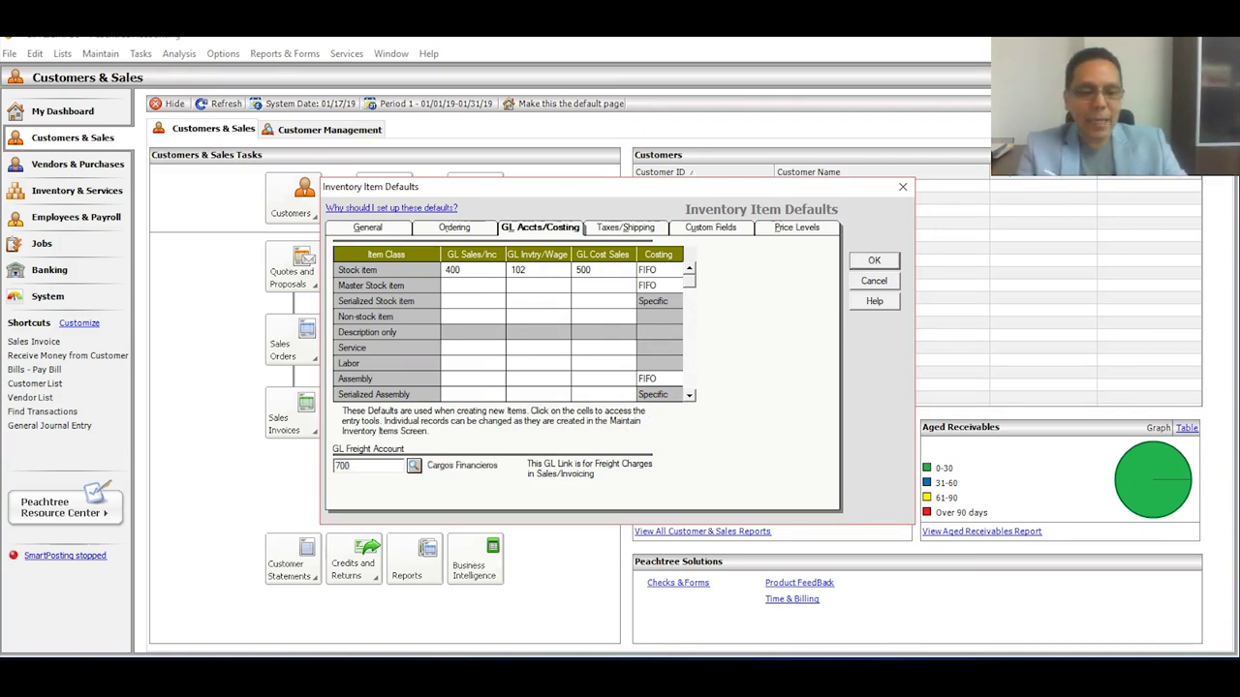
{"action": "key", "text": "Tab"}
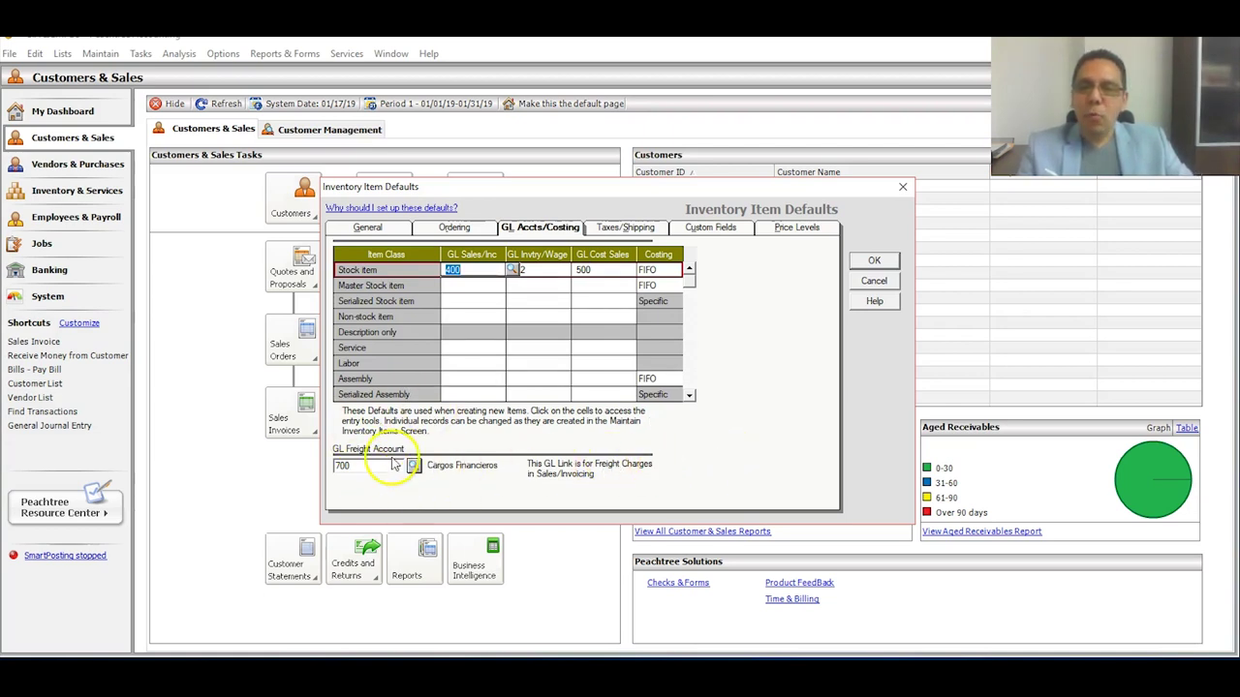
{"action": "left_click", "coordinate": [871, 263]}
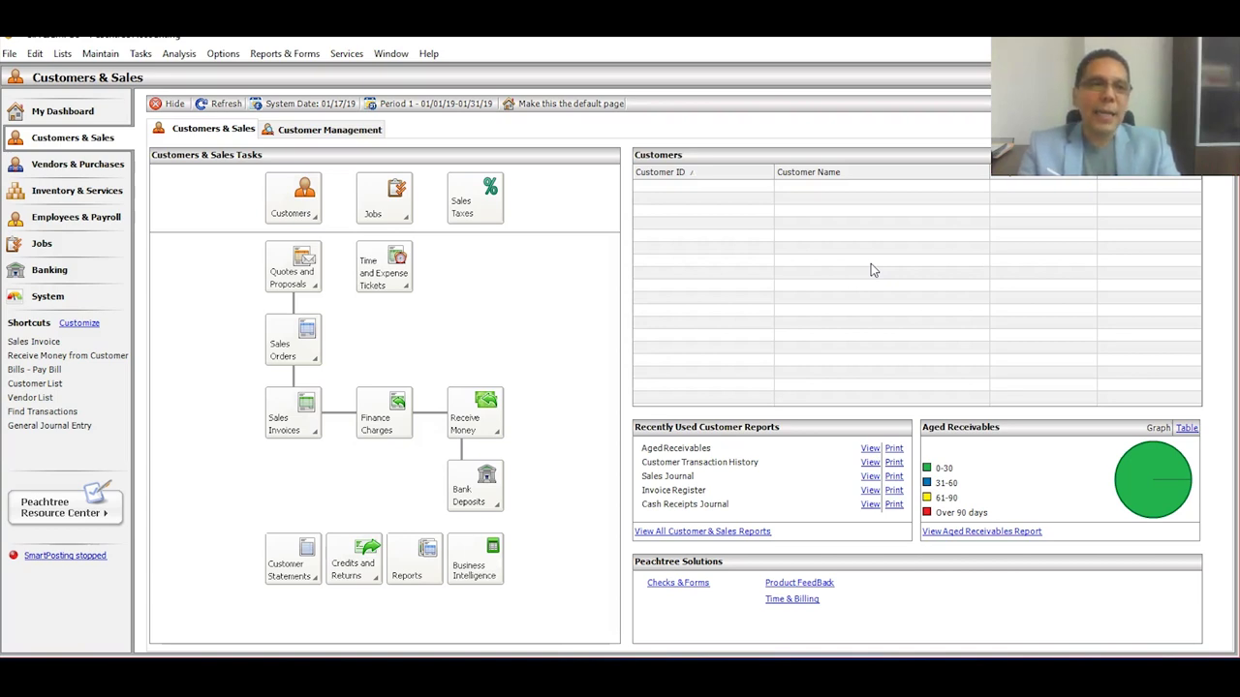
{"action": "left_click", "coordinate": [229, 58]}
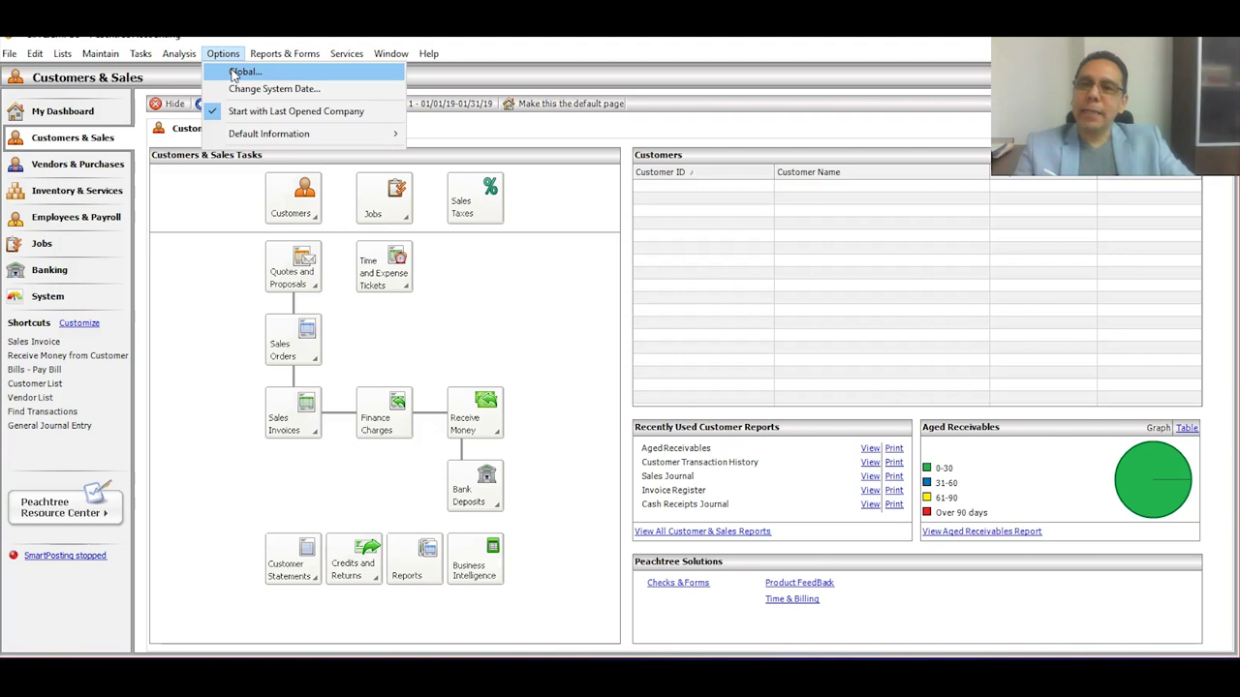
{"action": "left_click", "coordinate": [541, 320]}
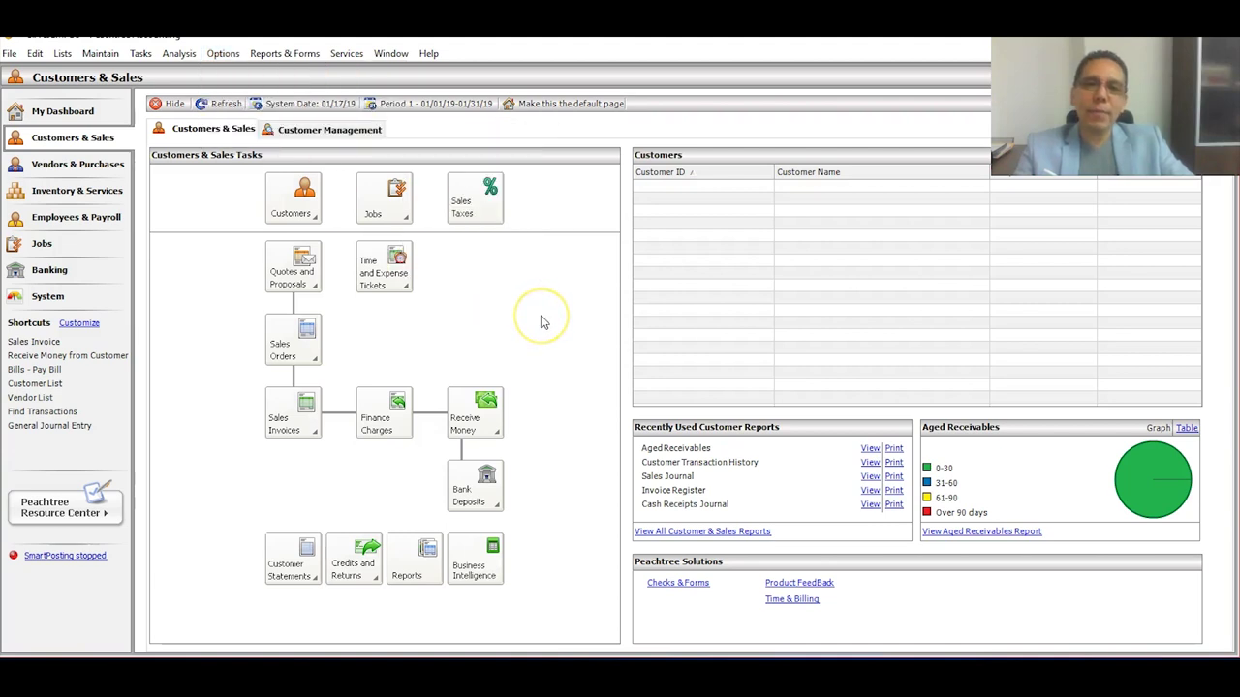
{"action": "left_click", "coordinate": [27, 140]}
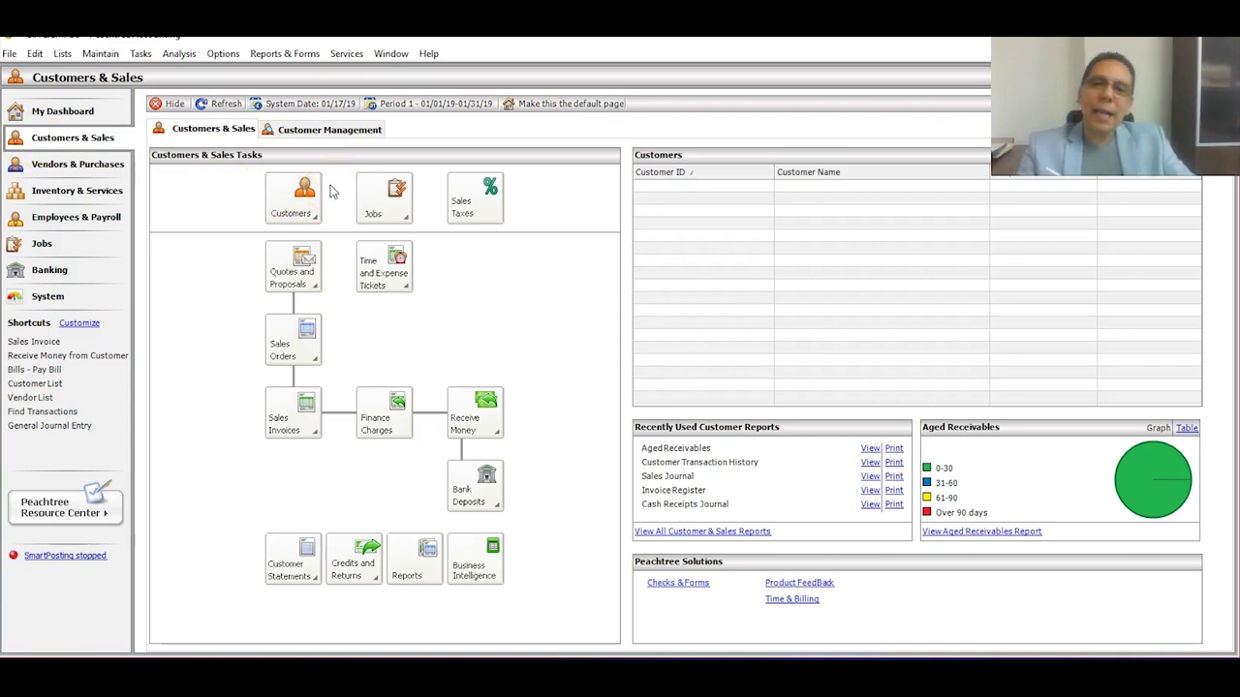
{"action": "left_click", "coordinate": [31, 145]}
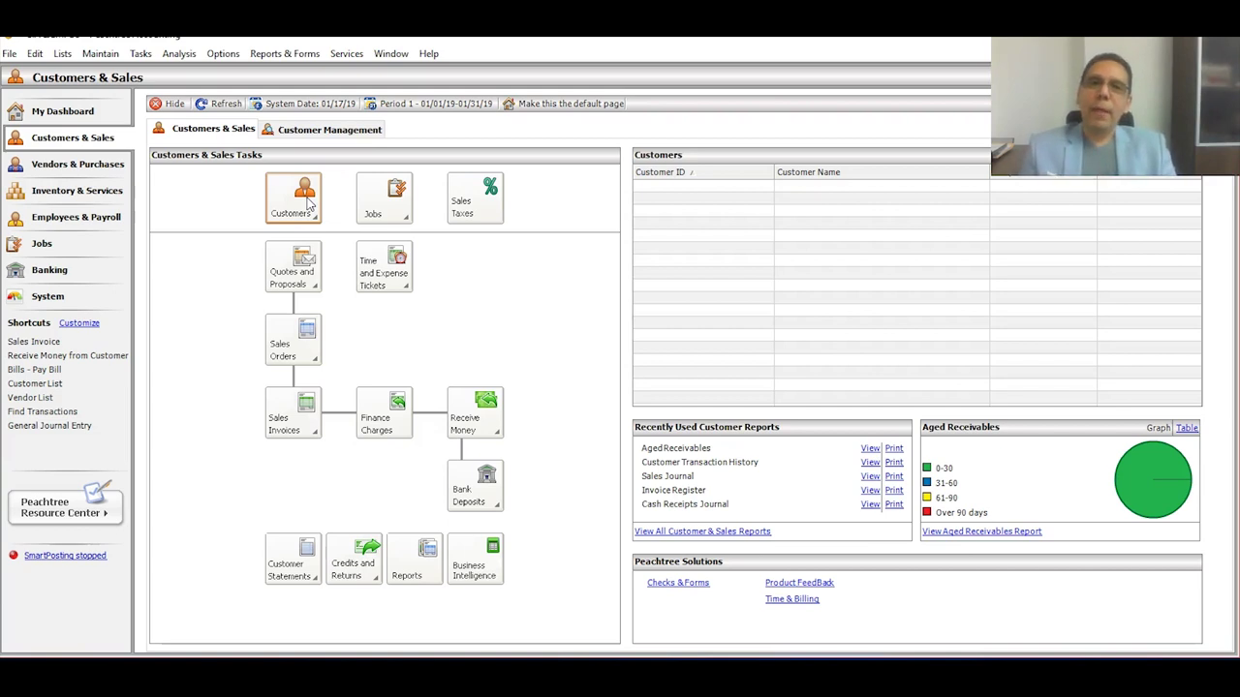
{"action": "left_click", "coordinate": [48, 169]}
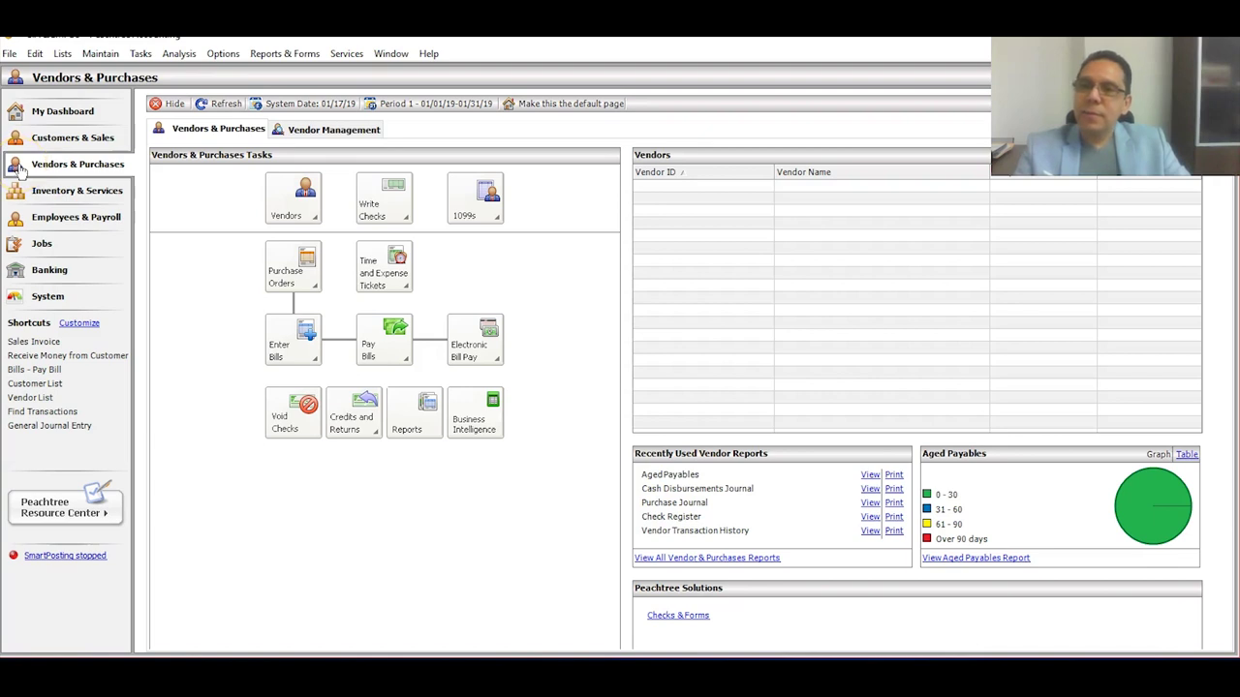
{"action": "left_click", "coordinate": [304, 198]}
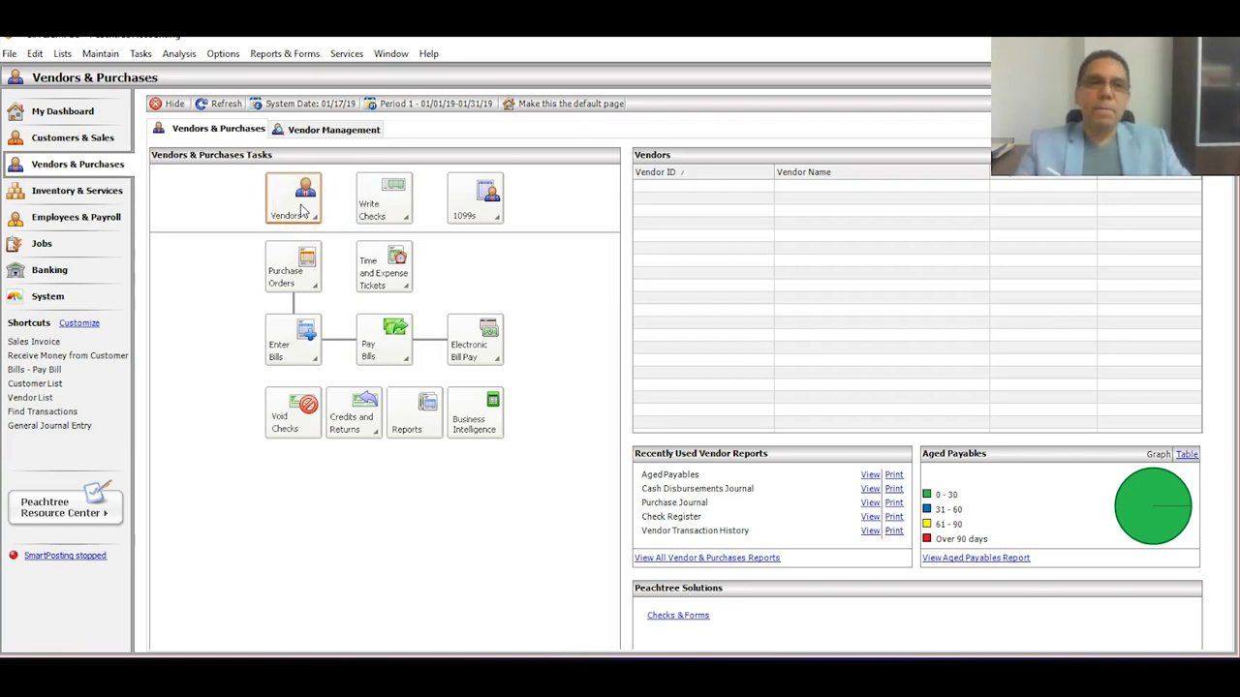
{"action": "left_click", "coordinate": [308, 129]}
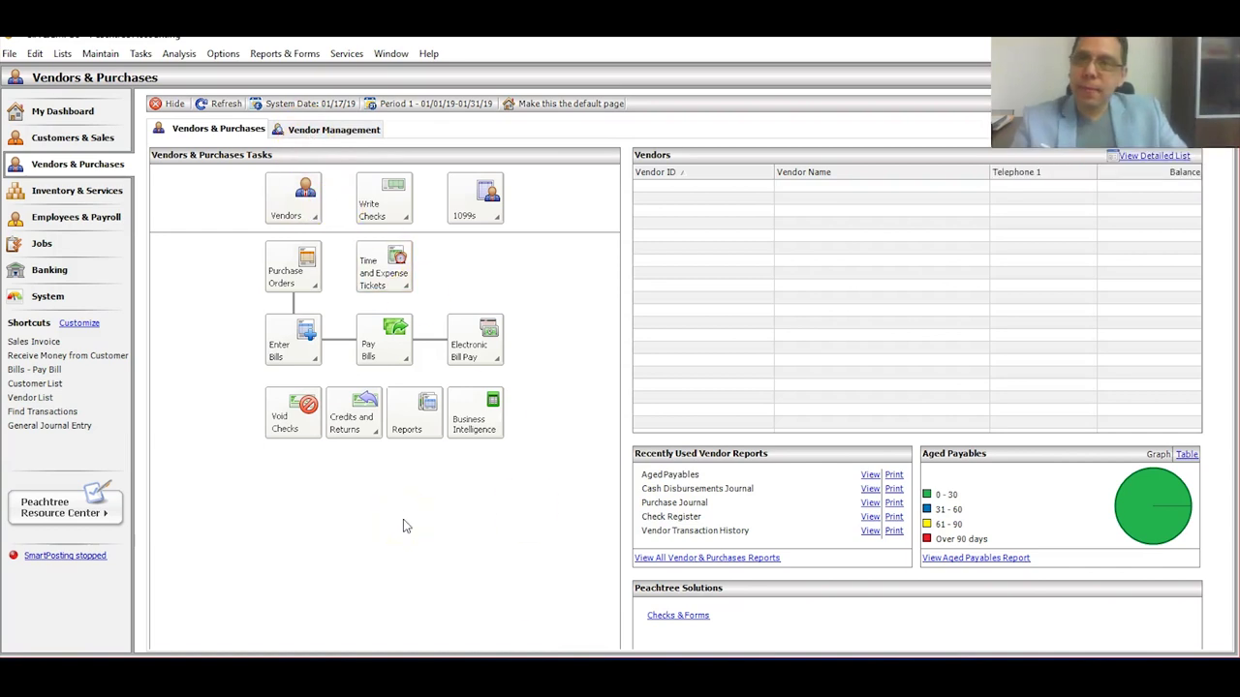
- Start a new customer record from Customers & Sales with the customer ID "EMPRESAS UNIDAS,S.A."
{"action": "left_click", "coordinate": [37, 145]}
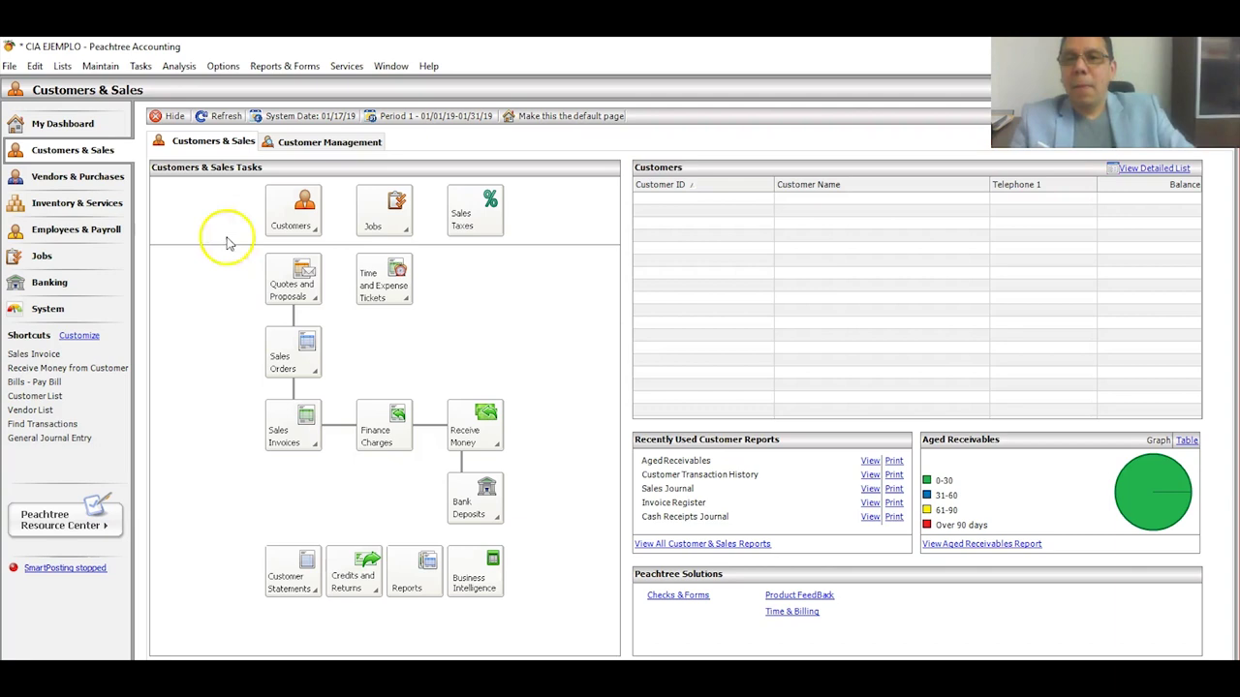
{"action": "left_click", "coordinate": [302, 232]}
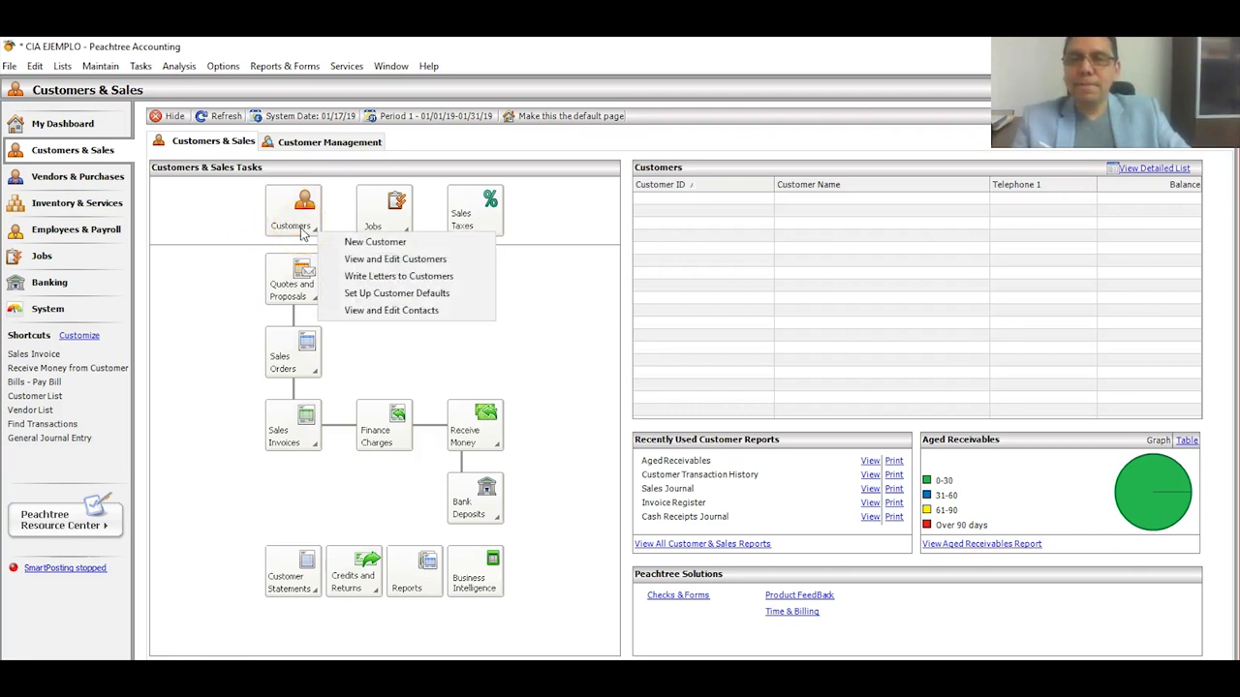
{"action": "left_click", "coordinate": [453, 243]}
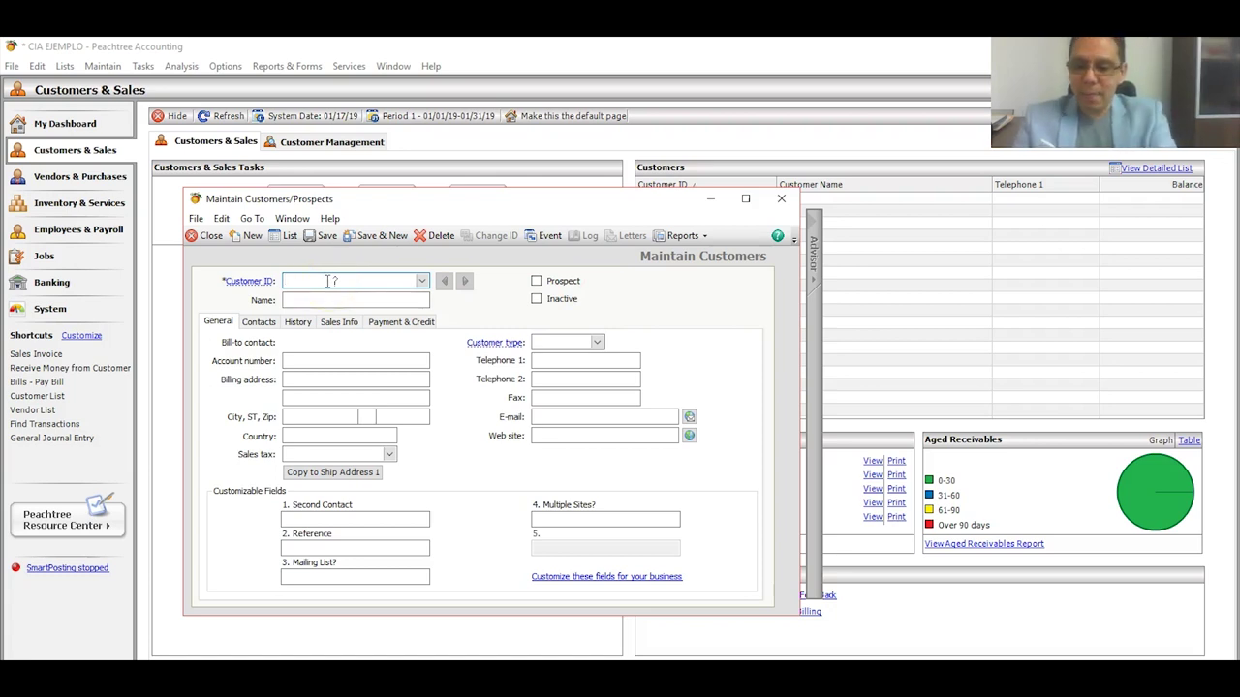
{"action": "type", "text": "EMPRESSA"}
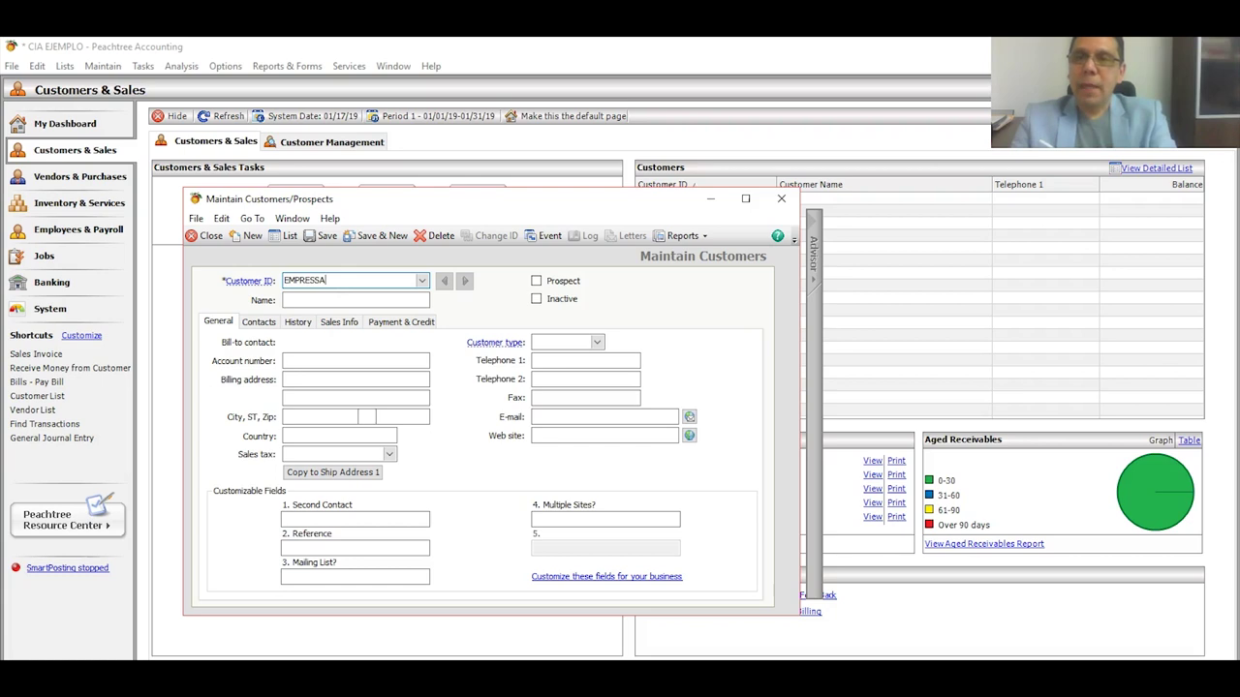
{"action": "key", "text": "BackSpace"}
{"action": "key", "text": "BackSpace"}
{"action": "type", "text": "AS UN"}
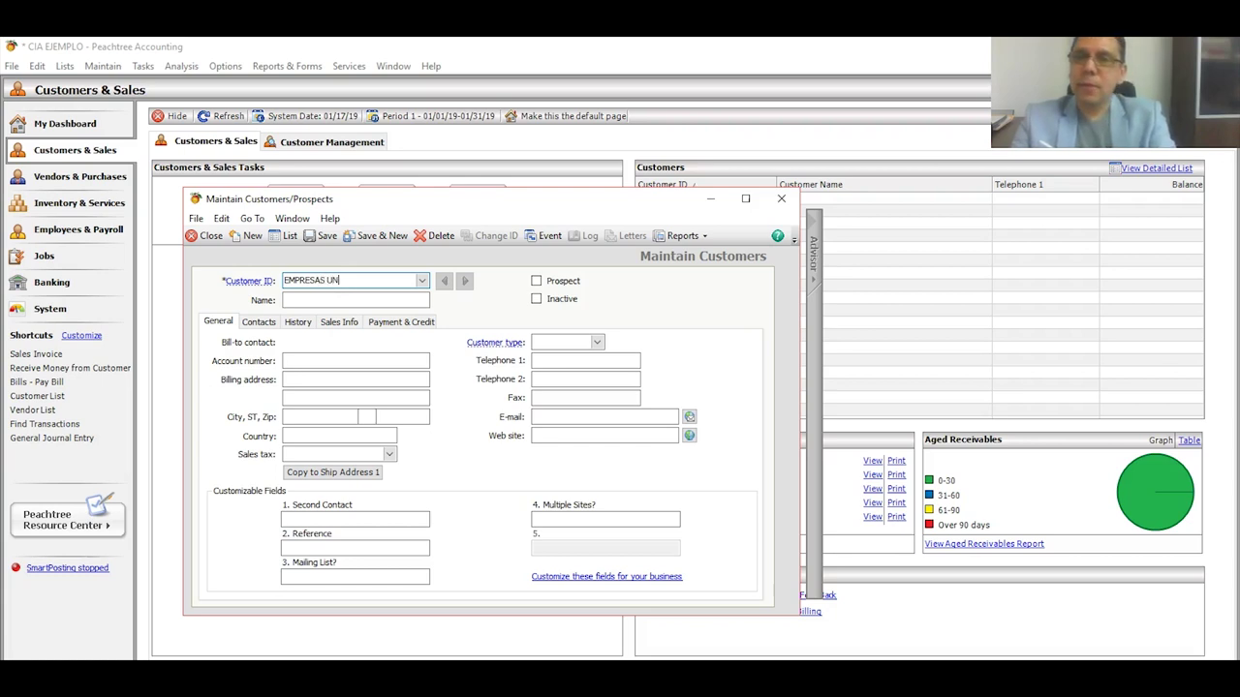
{"action": "type", "text": "IDAS,S.A."}
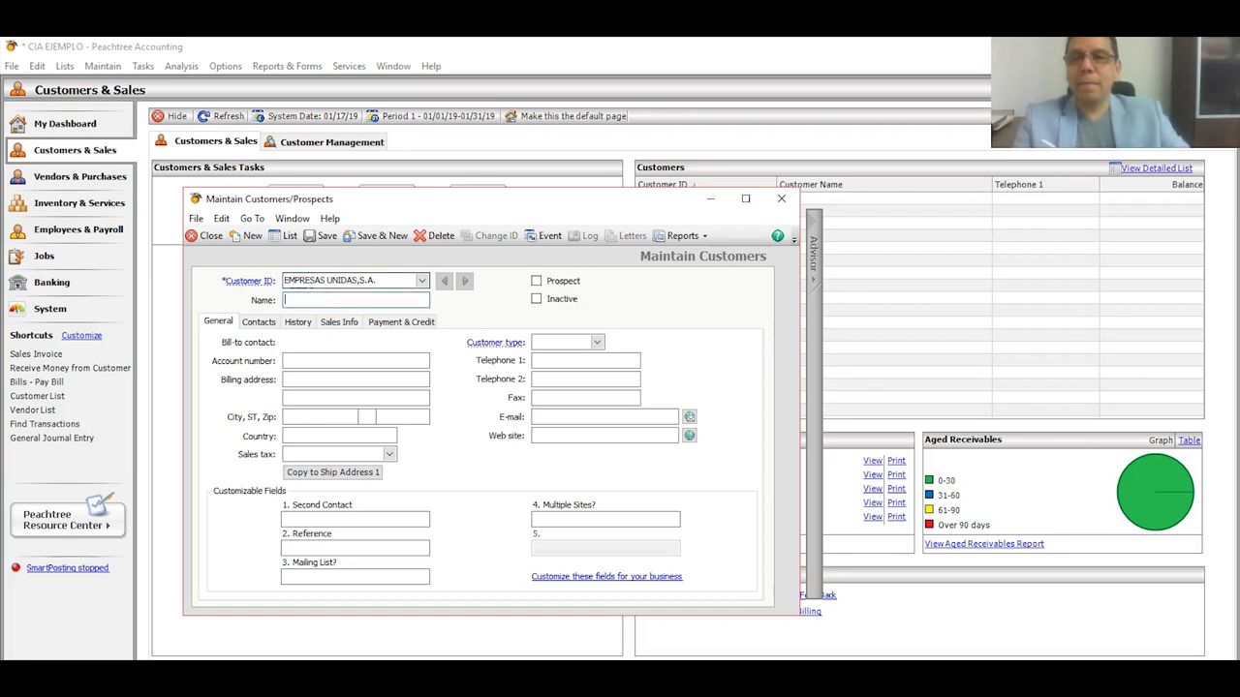
{"action": "key", "text": "Tab"}
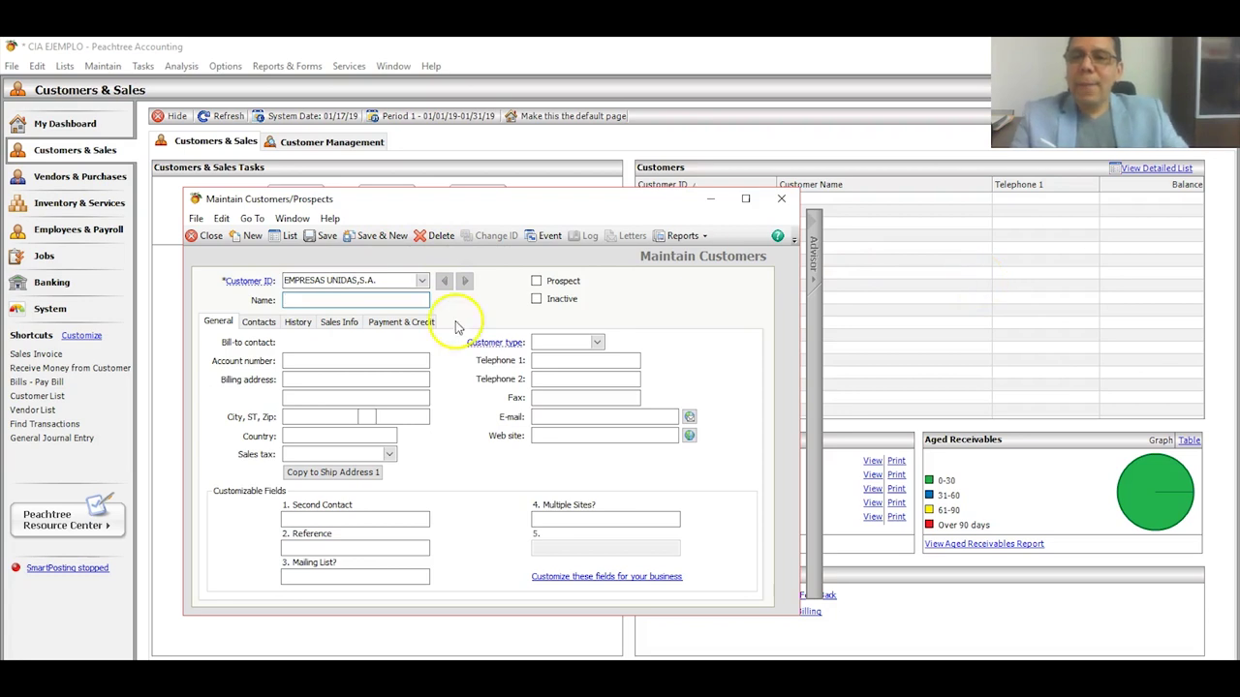
- Enter "EMPRESAS UNIDAS, S.A." as the customer's name, save the record and start another customer
{"action": "left_click", "coordinate": [248, 282]}
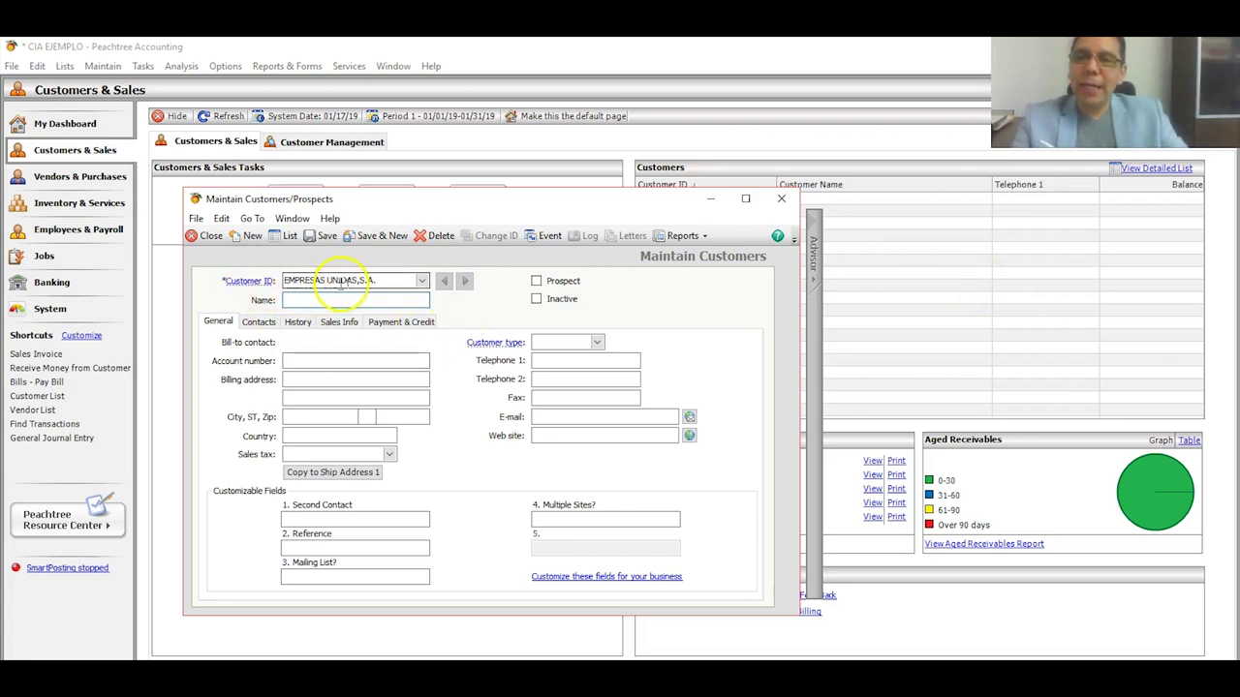
{"action": "left_click", "coordinate": [387, 301]}
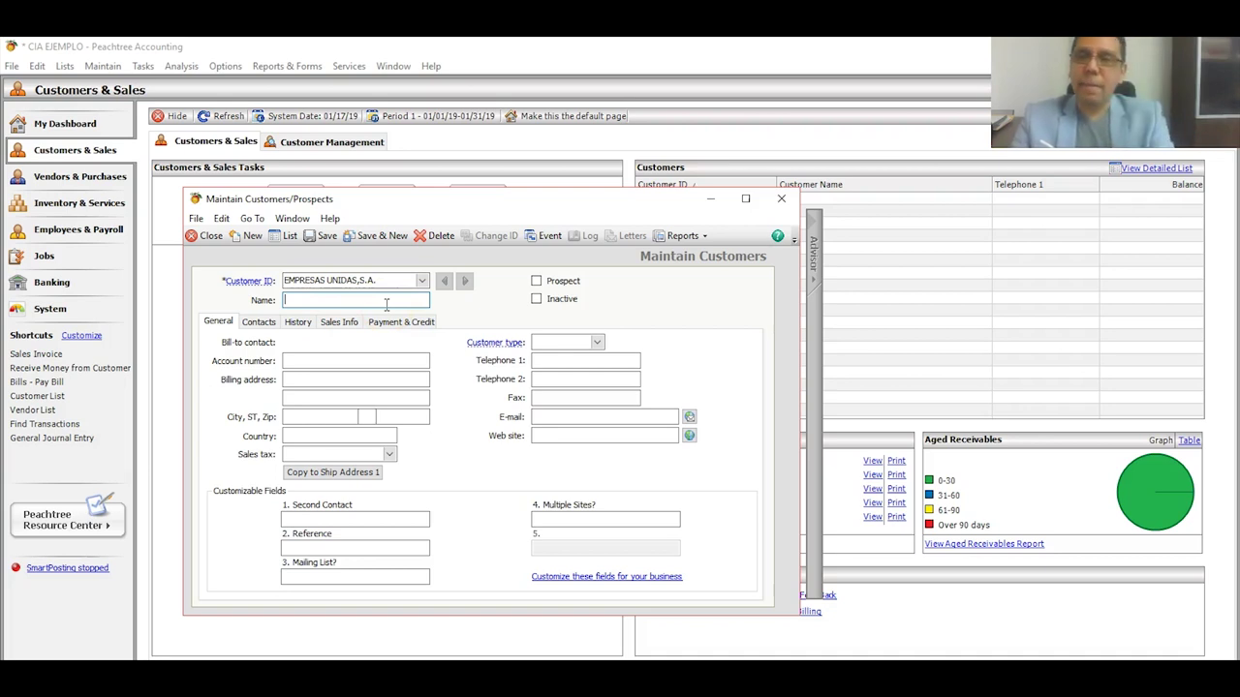
{"action": "type", "text": "EMPRESAS UNIDAS, S.A."}
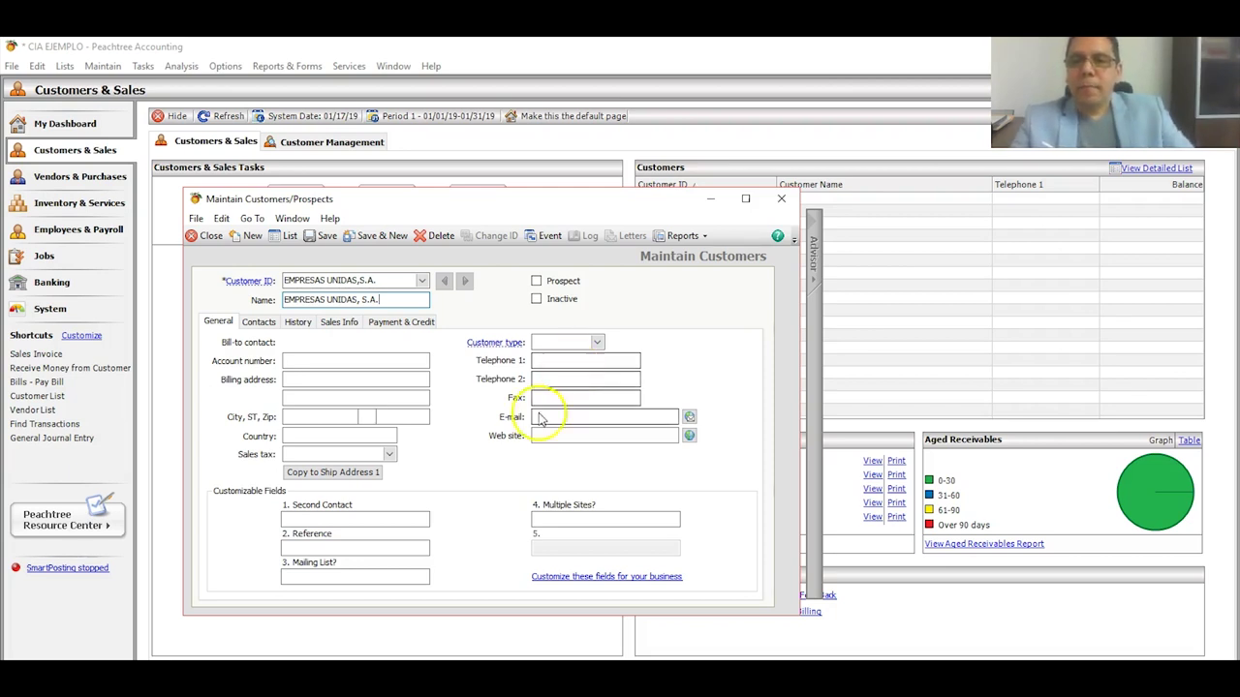
{"action": "left_click", "coordinate": [310, 456]}
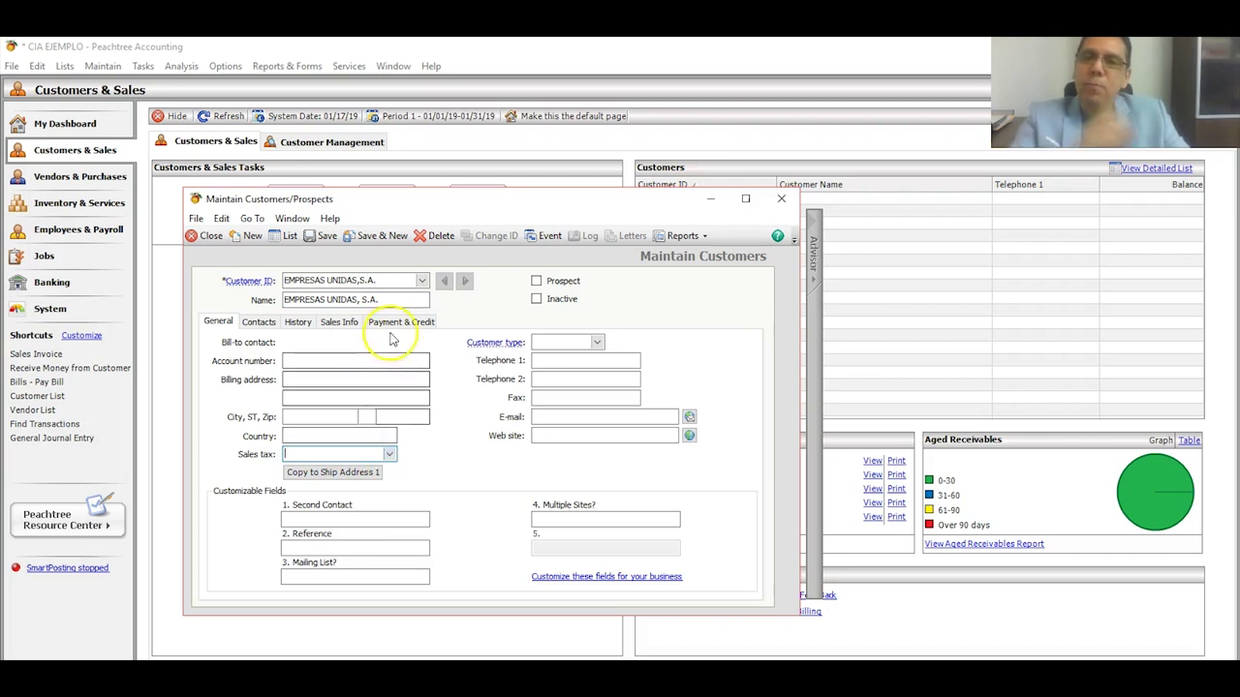
{"action": "left_click", "coordinate": [341, 325]}
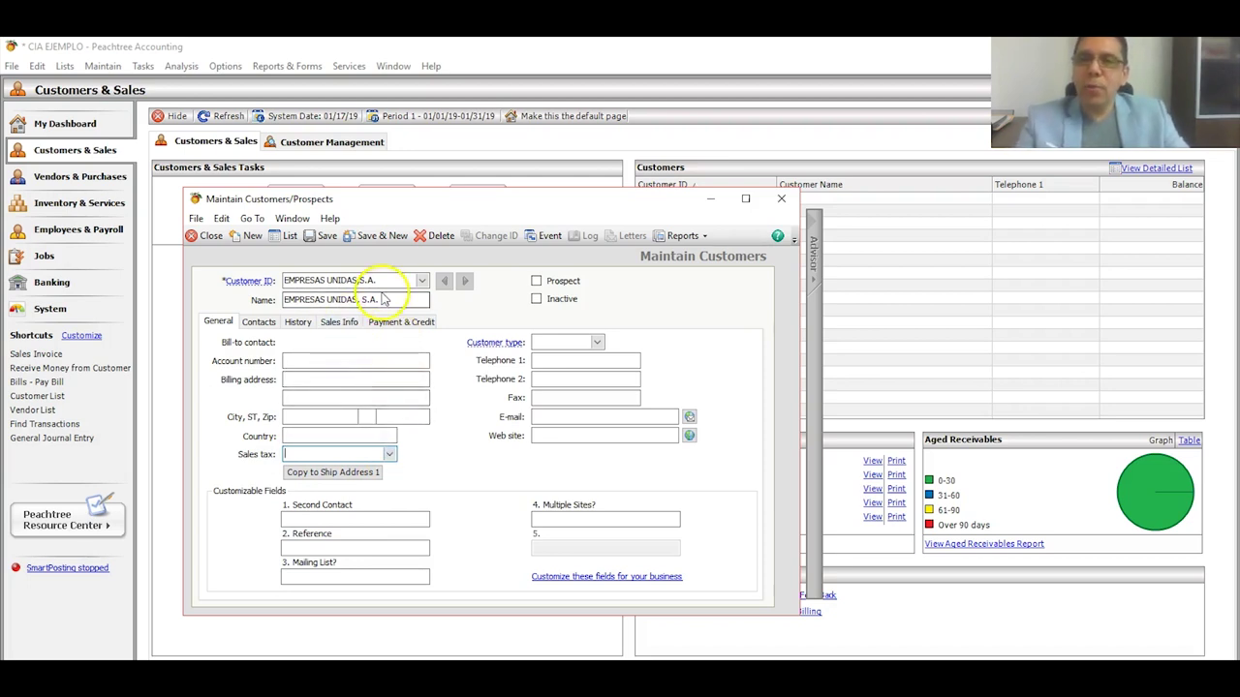
{"action": "left_click", "coordinate": [372, 236]}
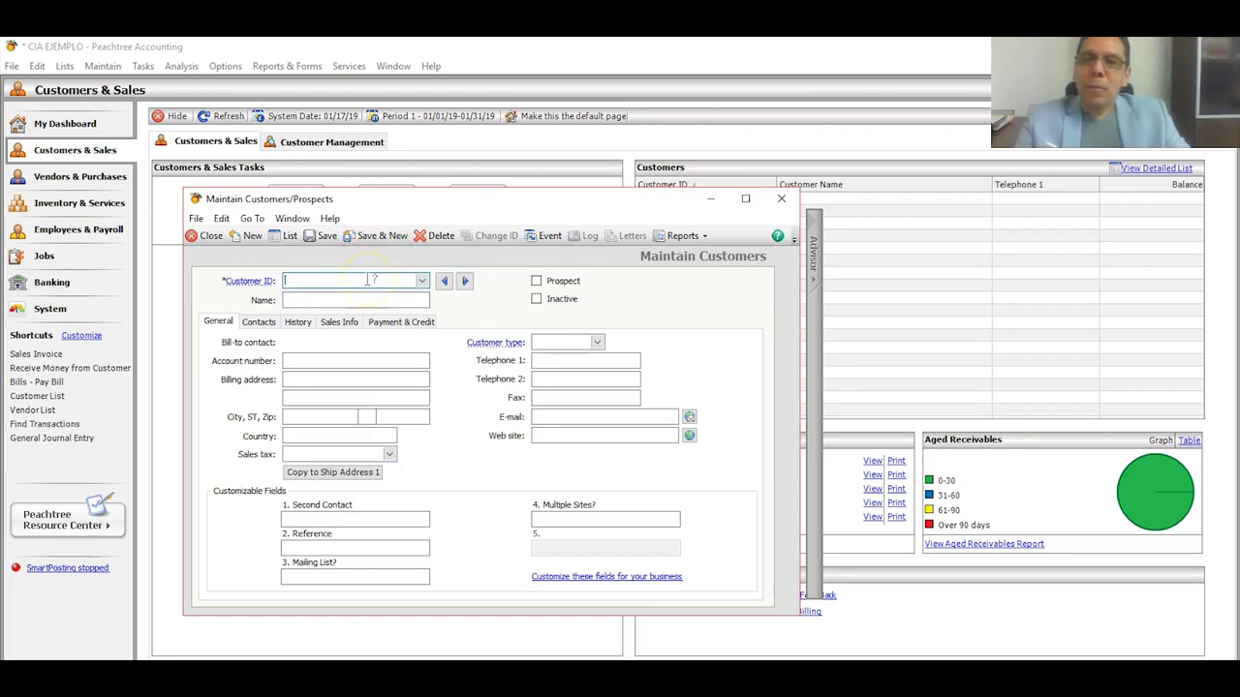
- Enter "ACERO PANAMA, S.A." as both the customer ID and name, save the record and start another customer
{"action": "type", "text": "ACERO PANA"}
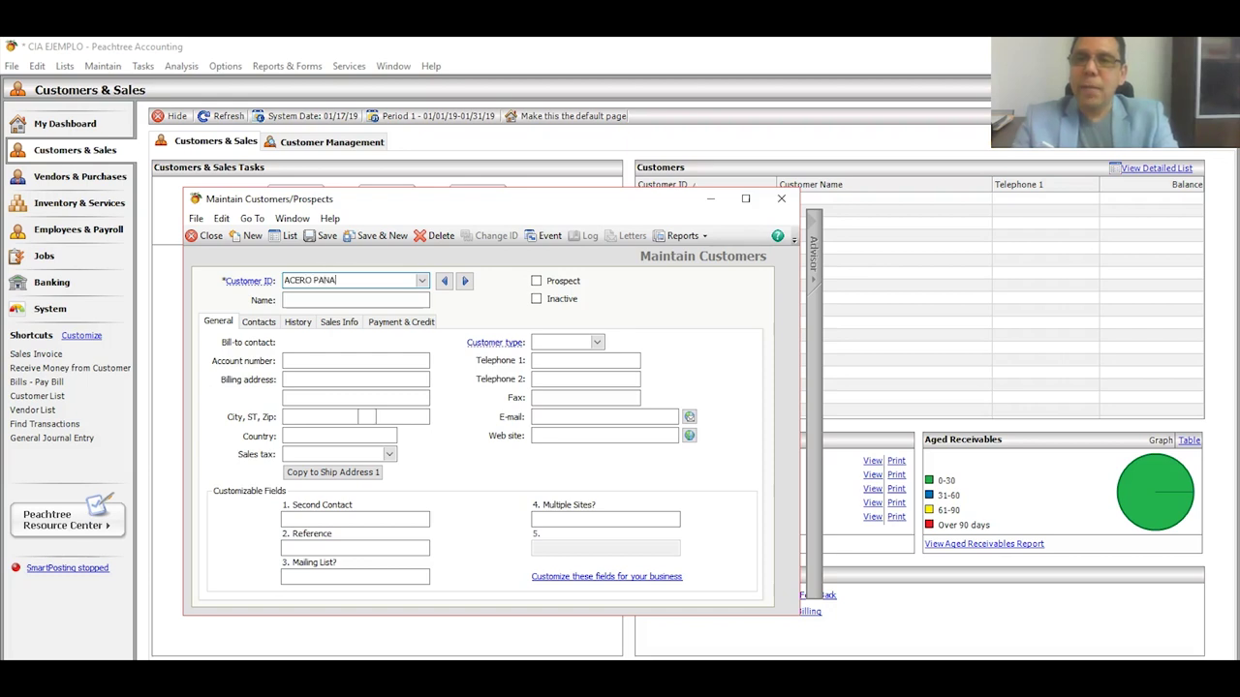
{"action": "type", "text": "MA, S.A."}
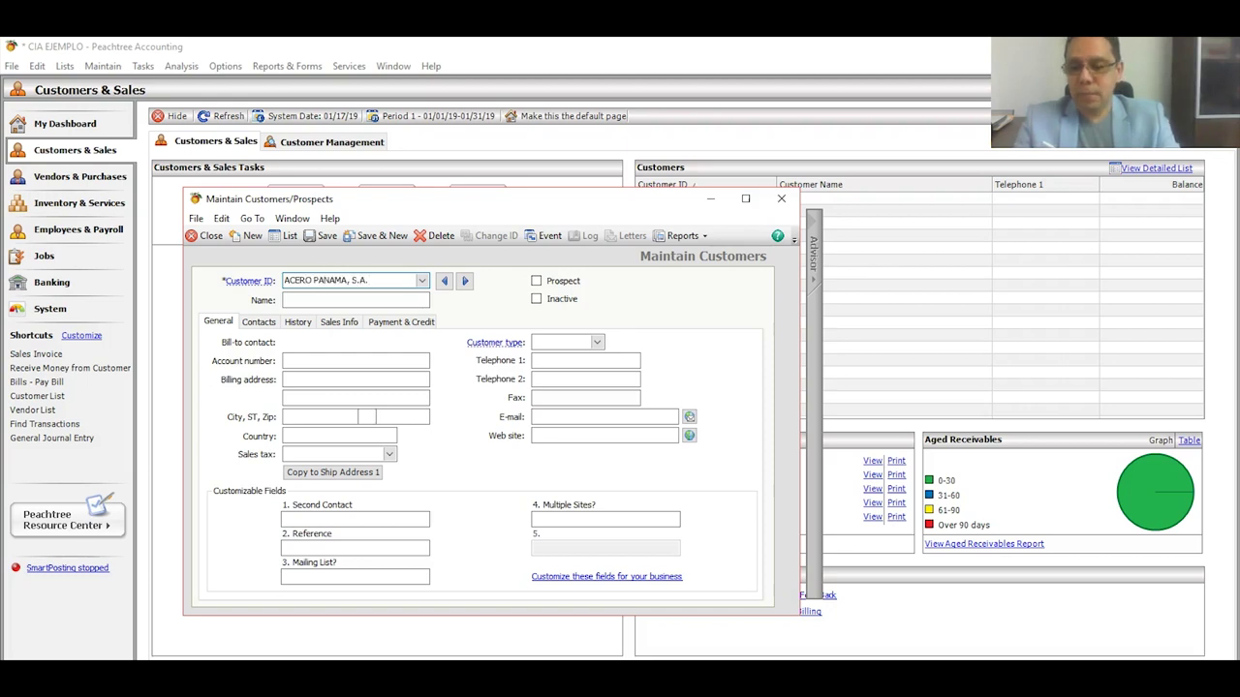
{"action": "key", "text": "Tab"}
{"action": "type", "text": "ACERO"}
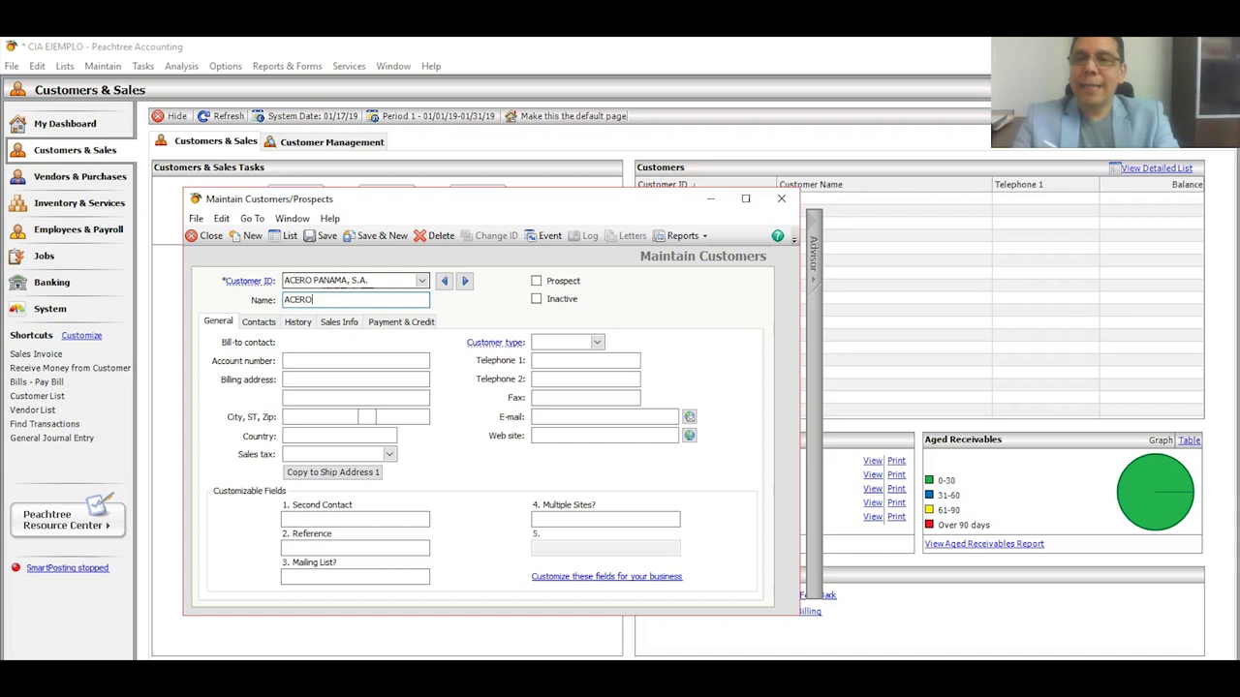
{"action": "type", "text": " PANAMA,"}
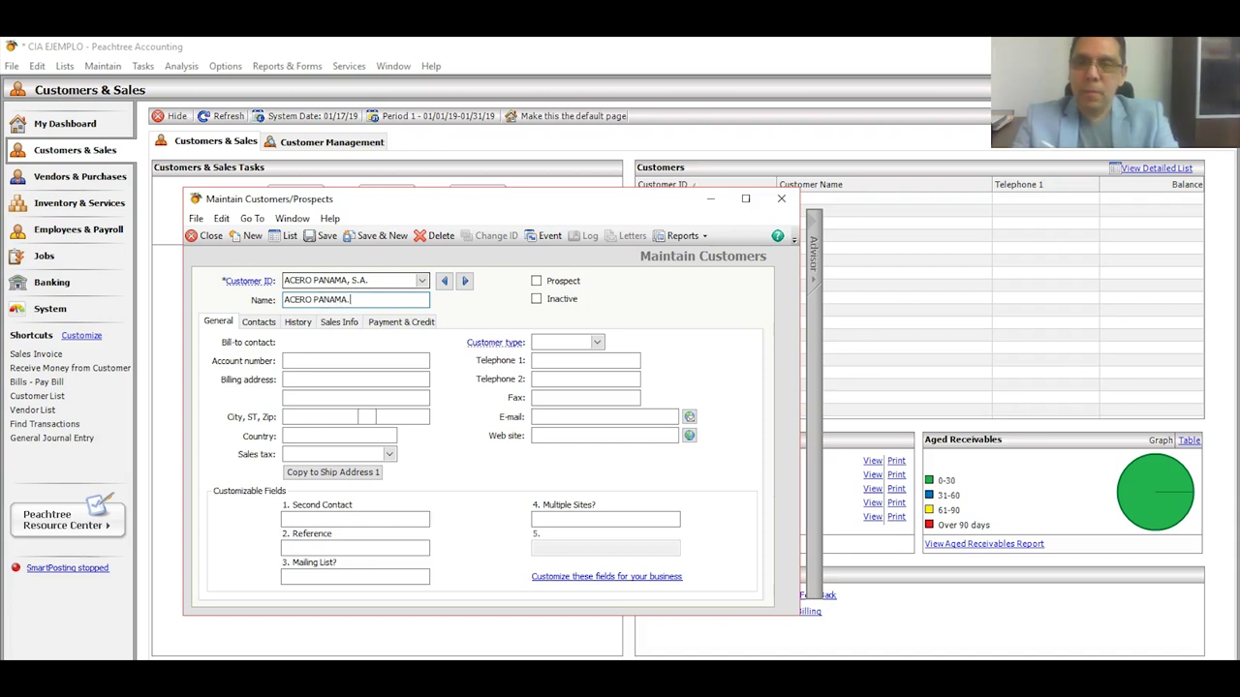
{"action": "key", "text": "BackSpace"}
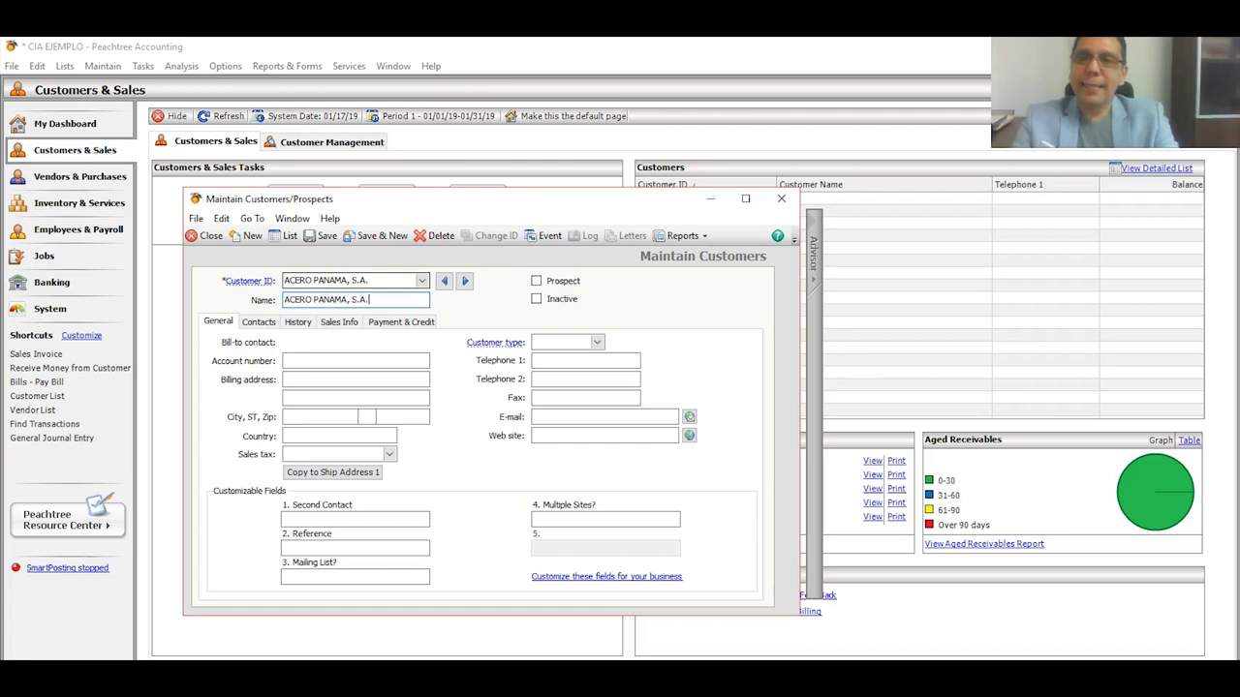
{"action": "left_click", "coordinate": [360, 237]}
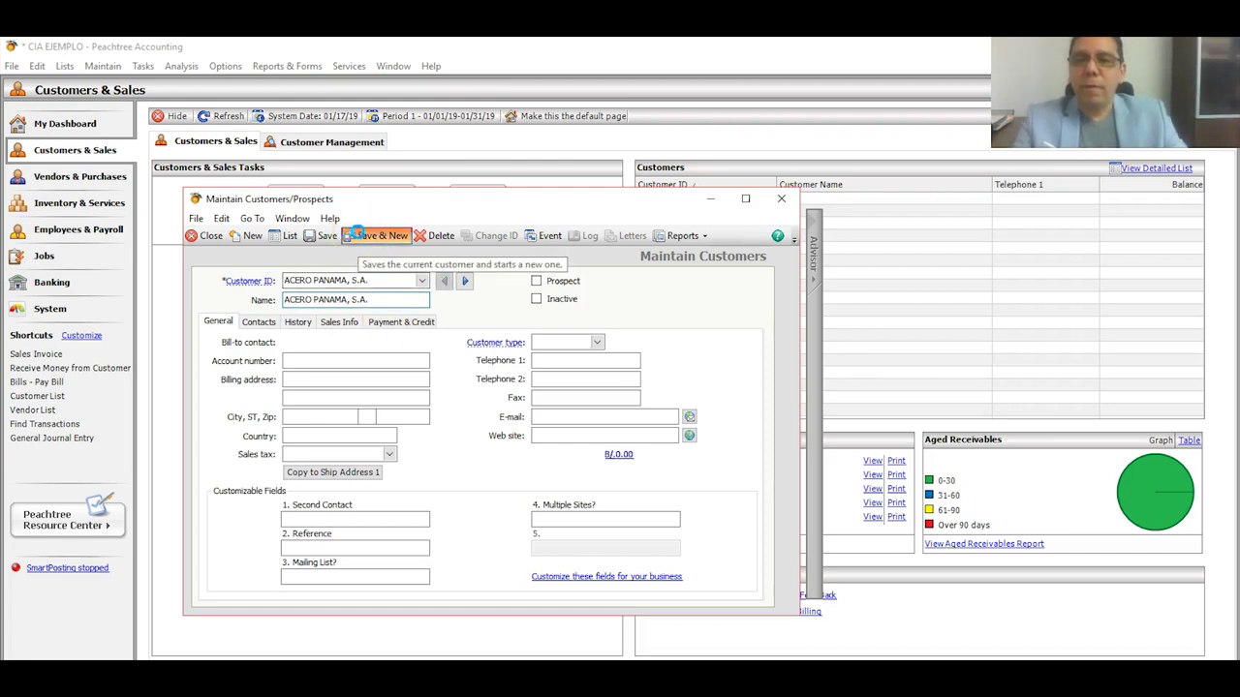
- Enter "CASA MAYORISTA, S.A." as both the customer ID and name of the new customer record
{"action": "left_click", "coordinate": [364, 281]}
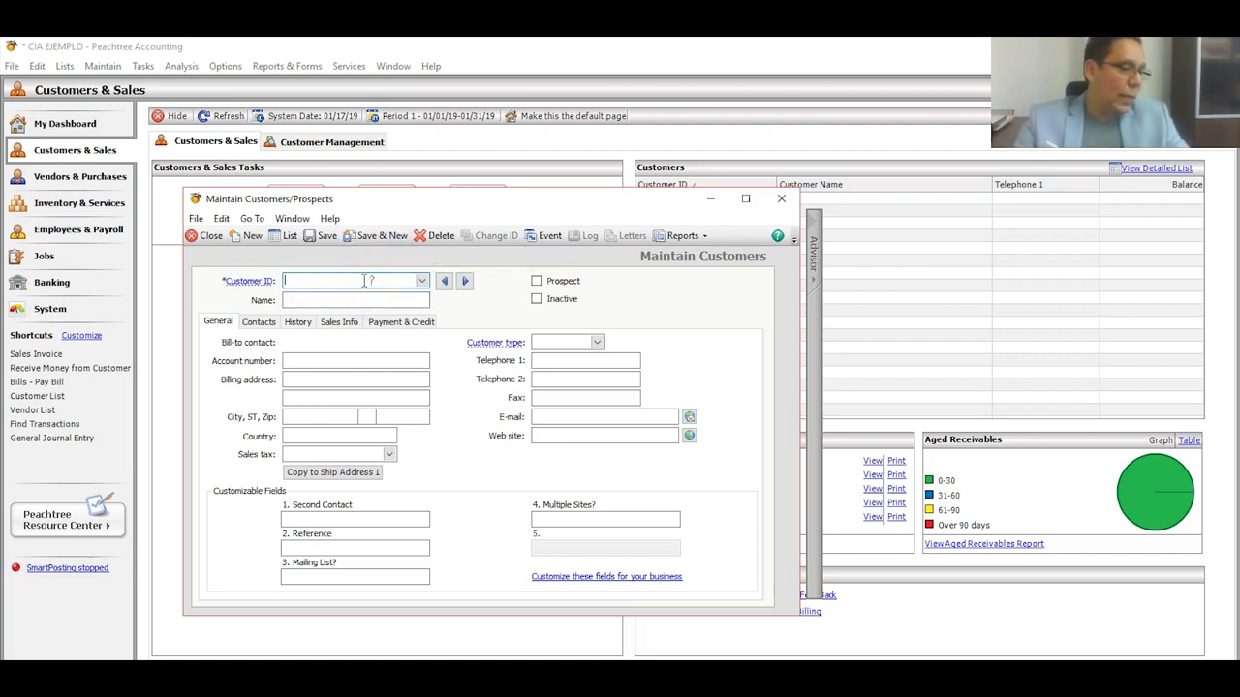
{"action": "type", "text": "CASA MAYORISTA, S.A."}
{"action": "left_click", "coordinate": [330, 299]}
{"action": "type", "text": "CASA MAYORISTA, S."}
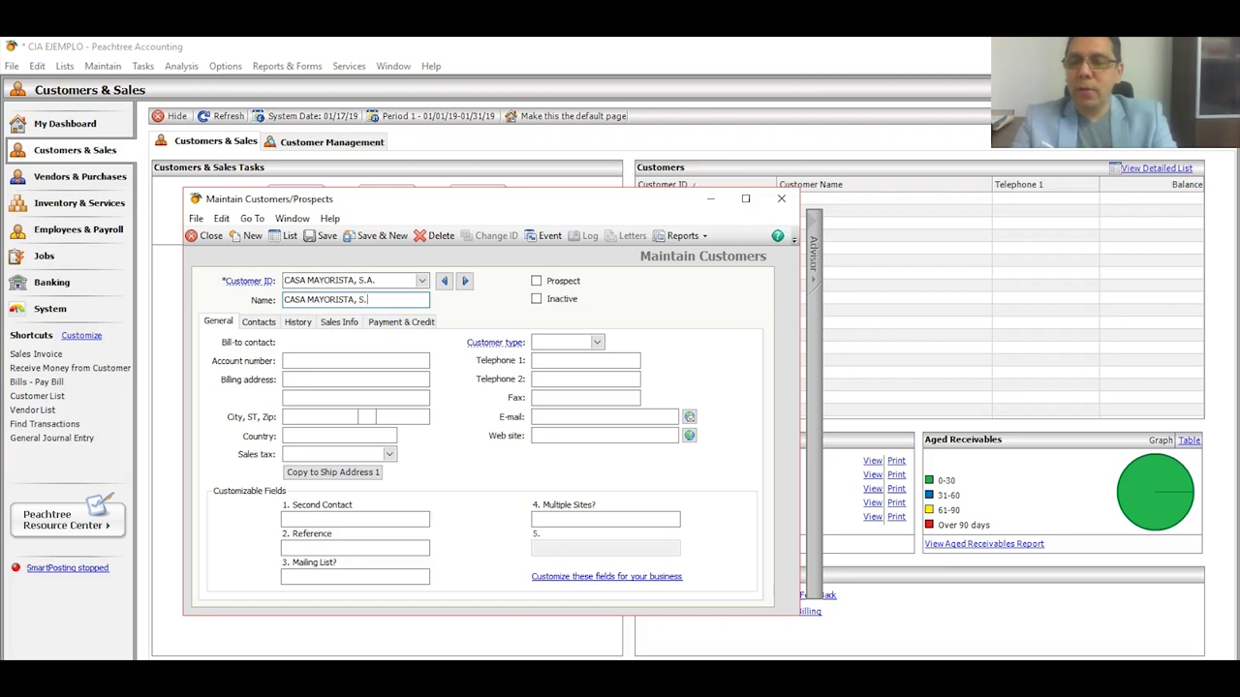
{"action": "type", "text": "A."}
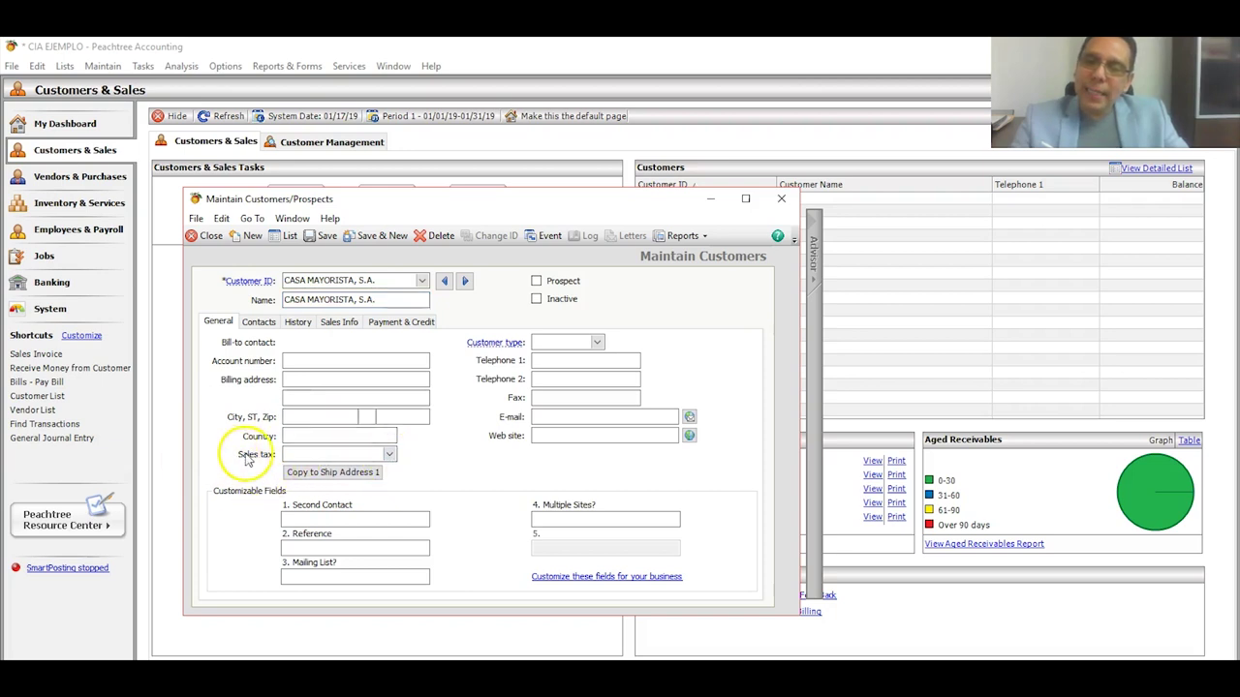
- Set up a new sales tax from the customer's sales tax field, with a total rate of 7% made up of one individual rate
{"action": "left_click", "coordinate": [390, 455]}
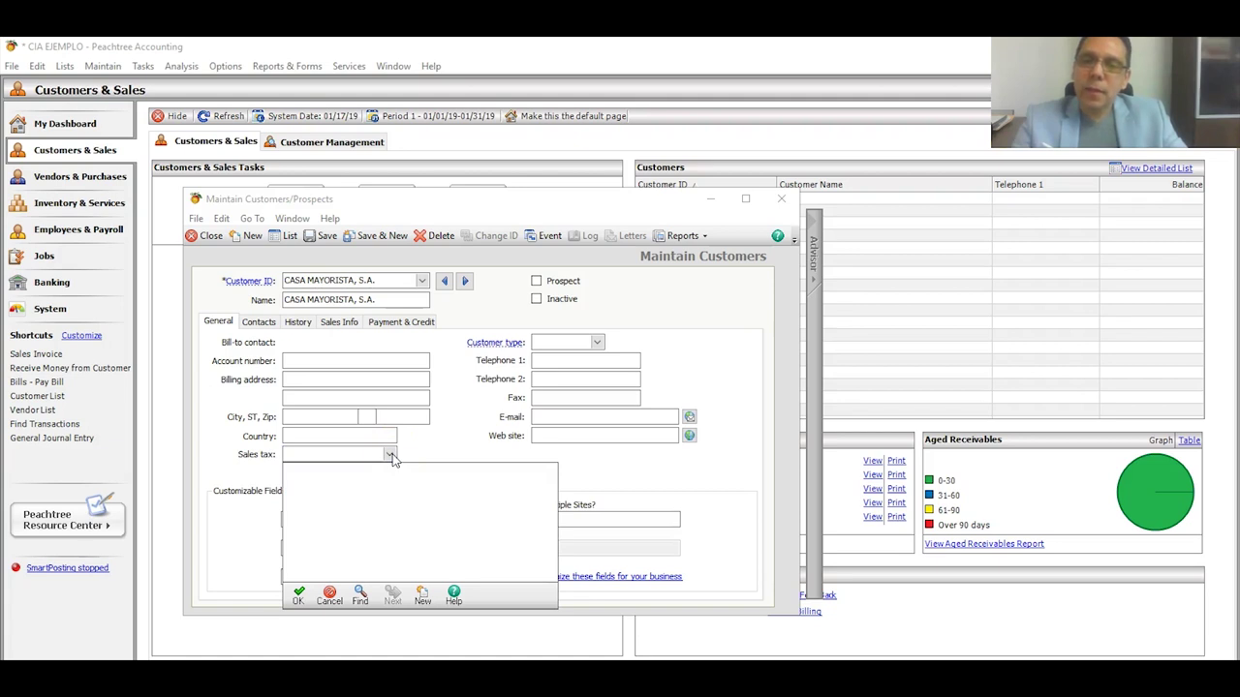
{"action": "left_click", "coordinate": [423, 597]}
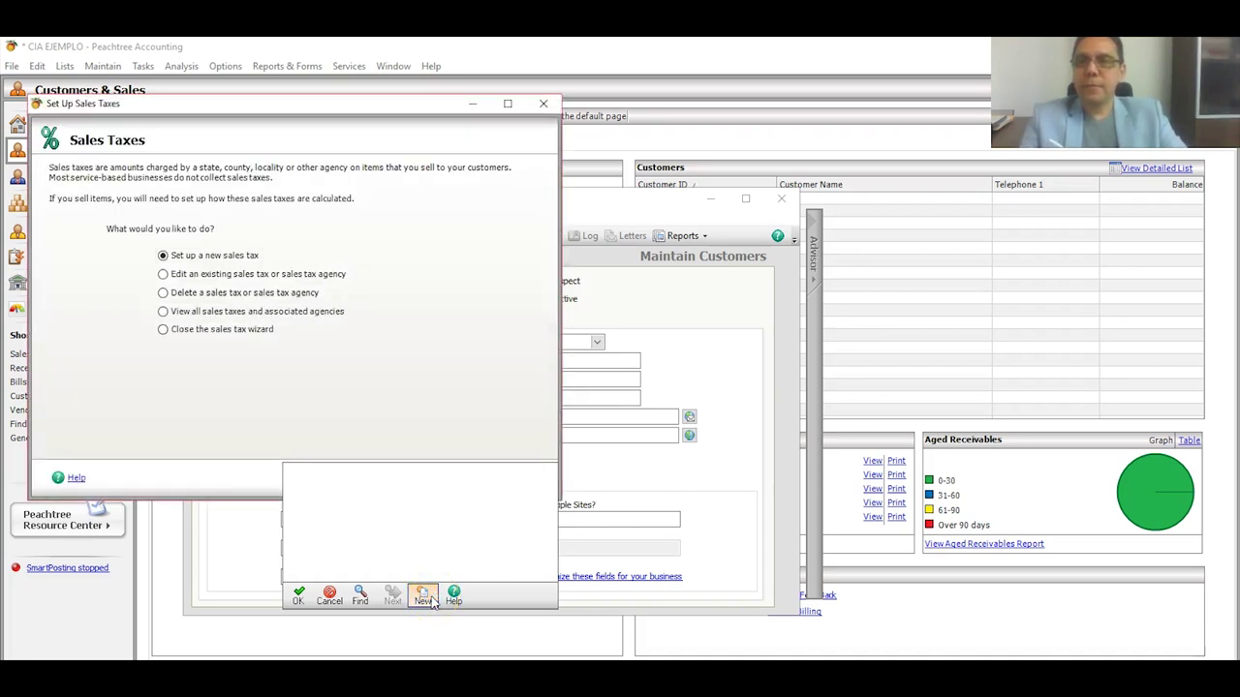
{"action": "left_click", "coordinate": [470, 568]}
{"action": "left_click", "coordinate": [401, 388]}
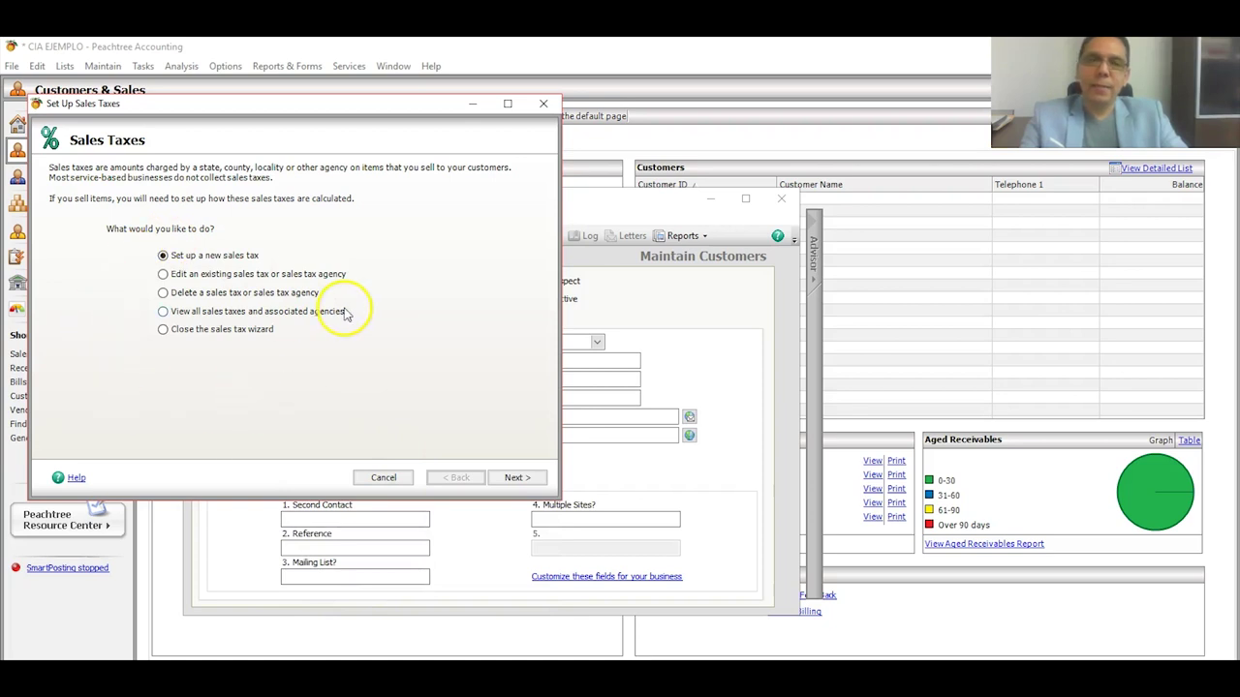
{"action": "left_click", "coordinate": [516, 479]}
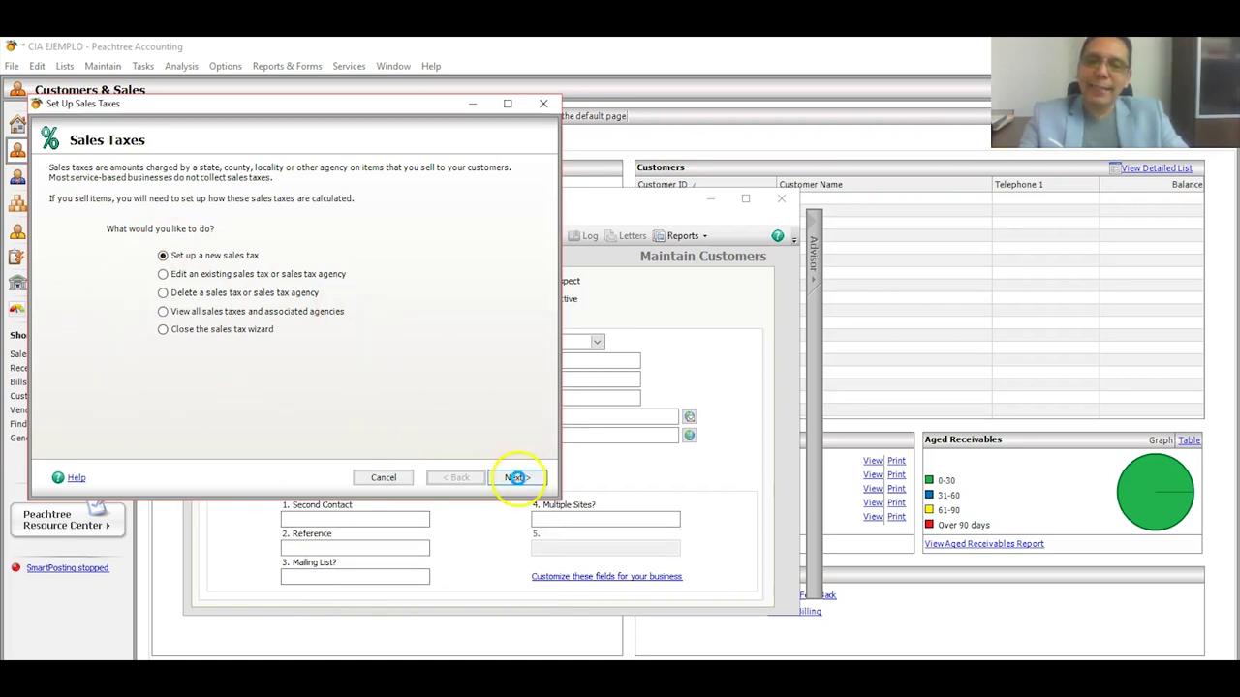
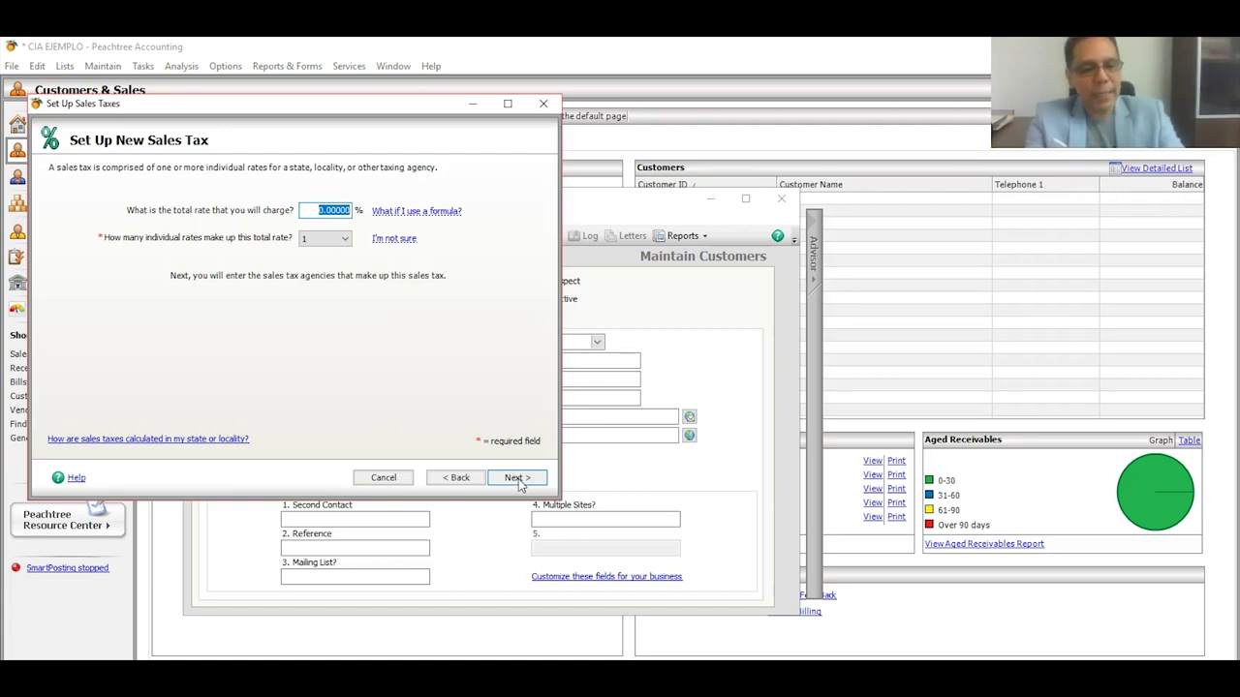
{"action": "type", "text": "7."}
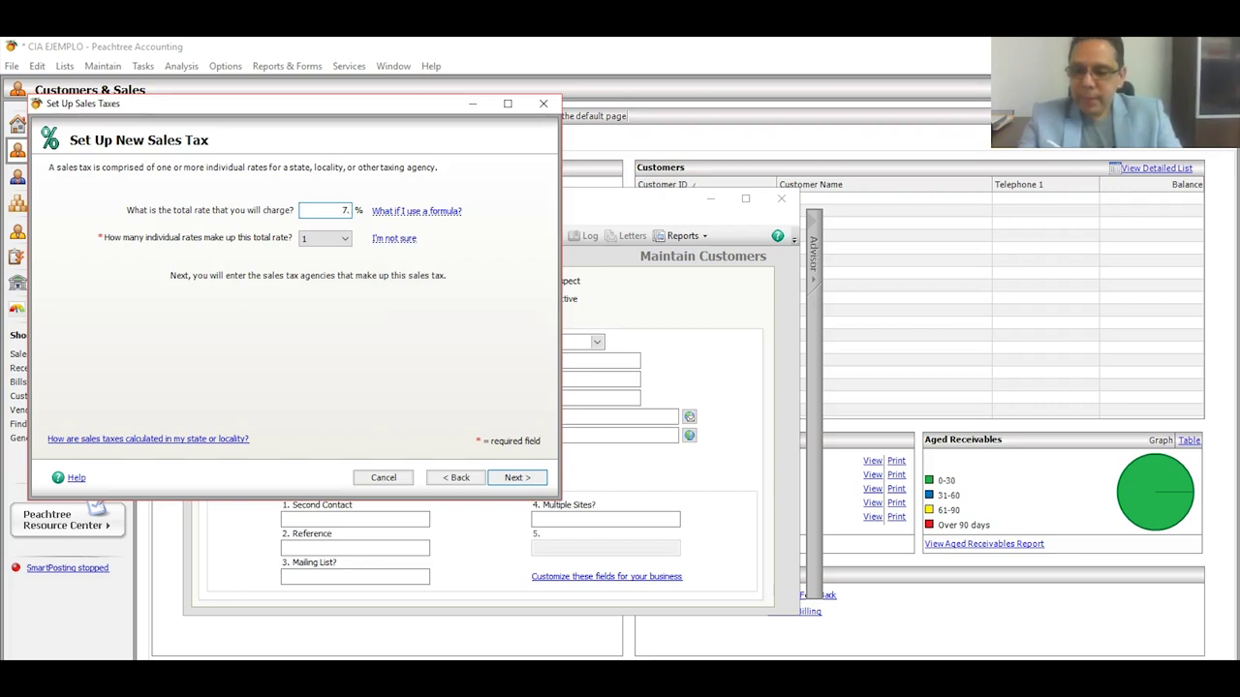
{"action": "key", "text": "Tab"}
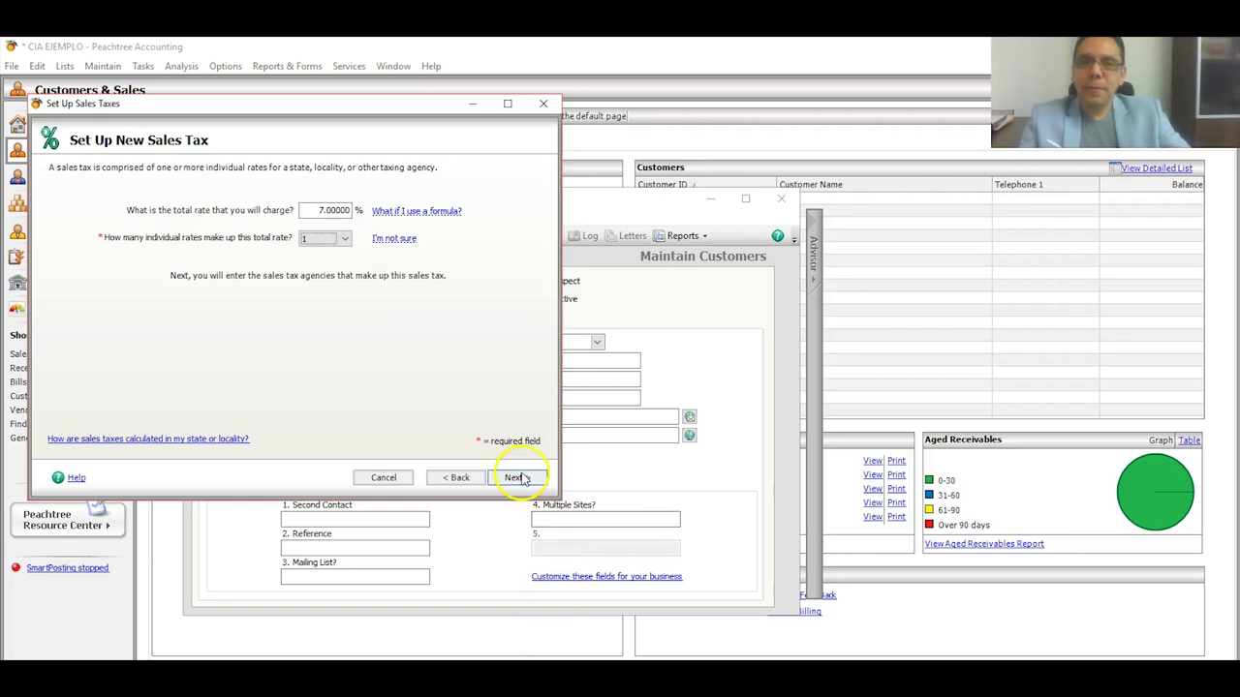
{"action": "left_click", "coordinate": [519, 478]}
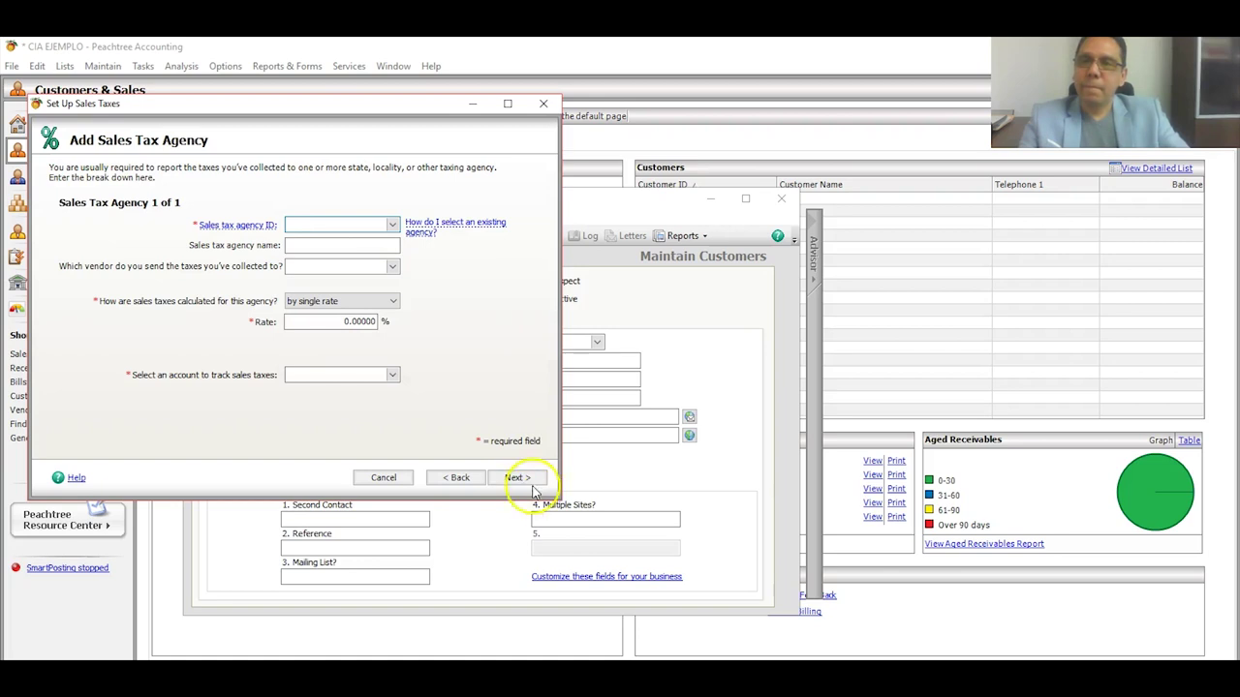
- Name the sales tax agency "ITBMS 7%" and set its single rate to 7%
{"action": "left_click", "coordinate": [393, 225]}
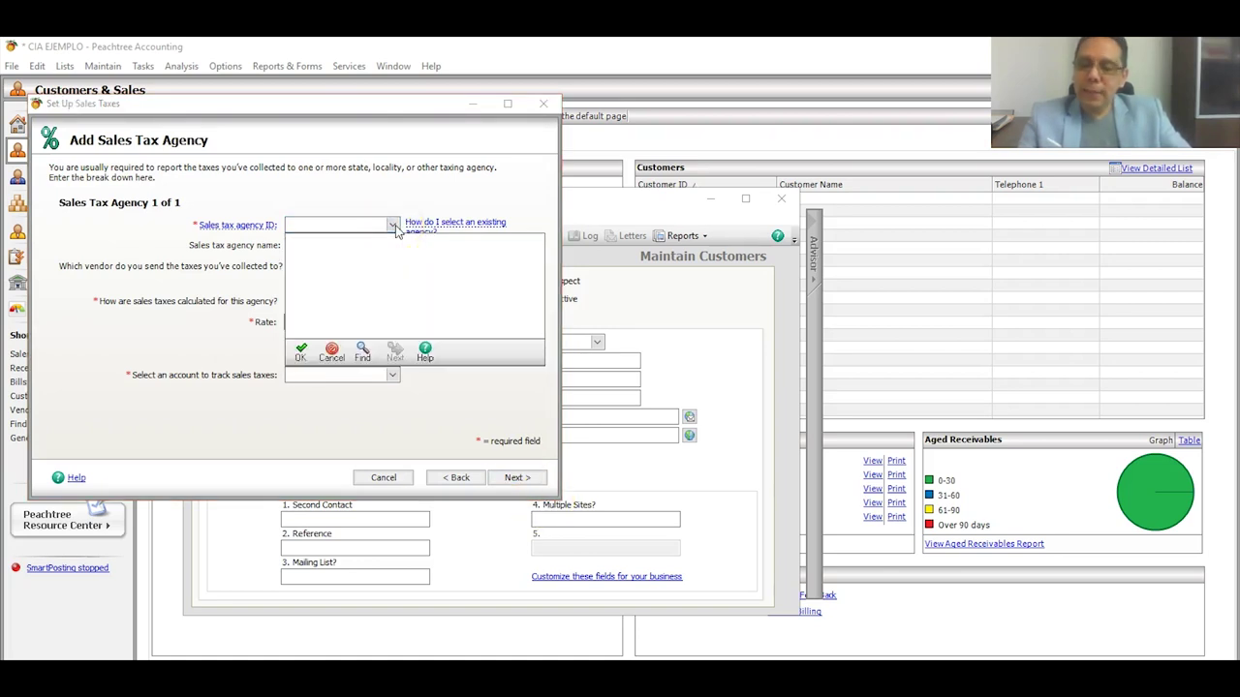
{"action": "left_click", "coordinate": [392, 224]}
{"action": "left_click", "coordinate": [313, 245]}
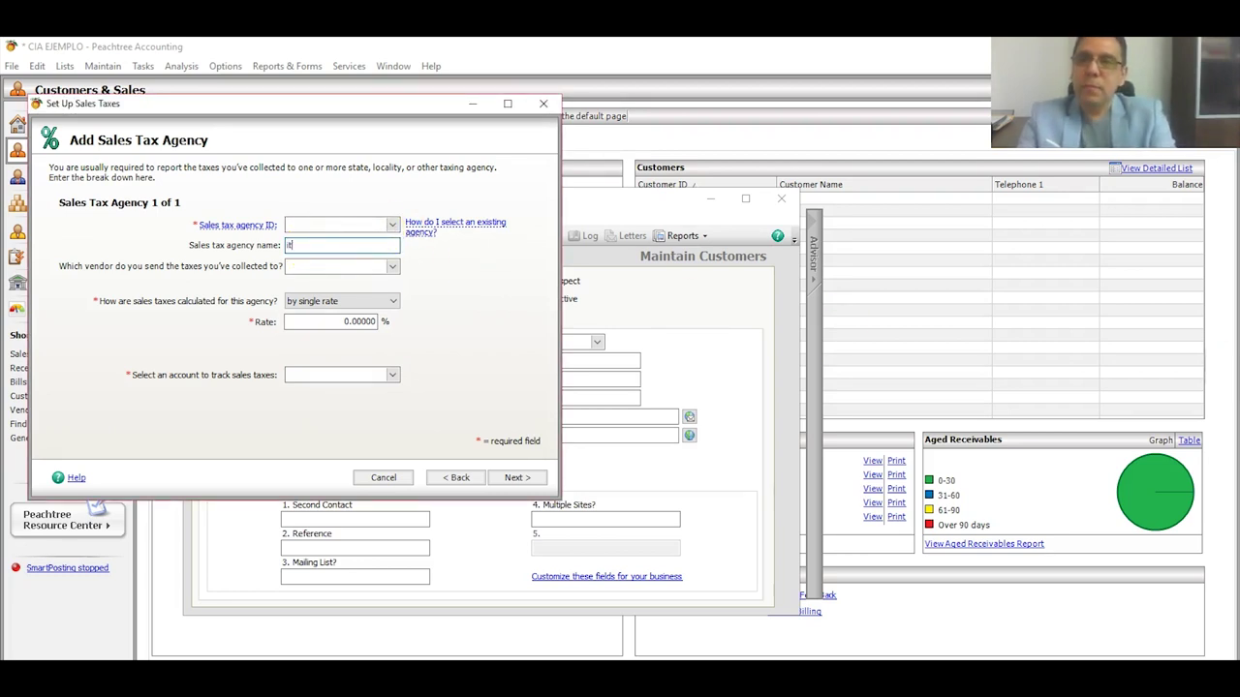
{"action": "type", "text": "ITB"}
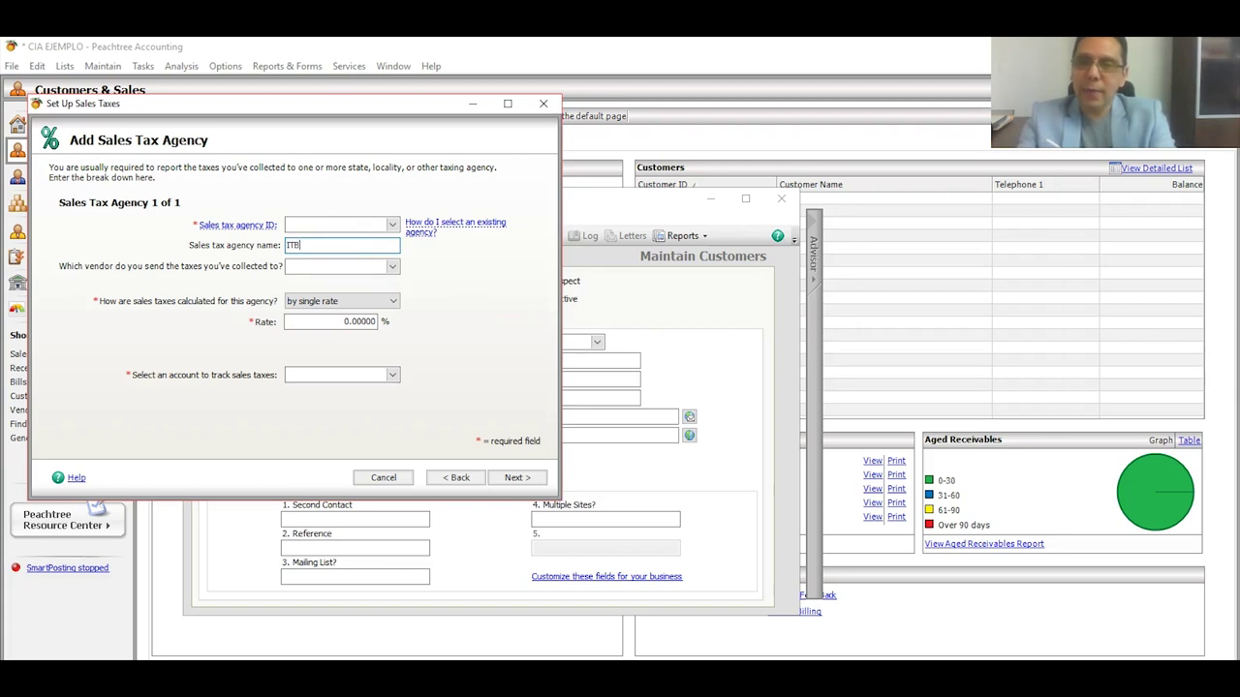
{"action": "type", "text": "MS 7"}
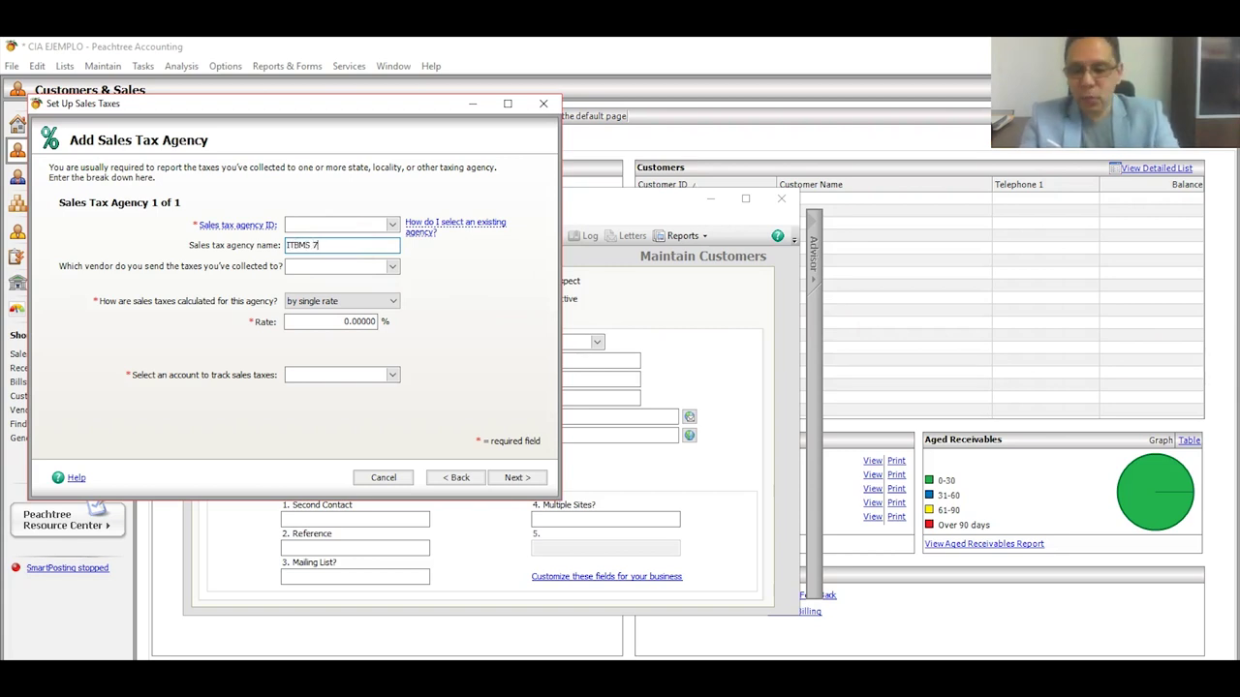
{"action": "type", "text": "%"}
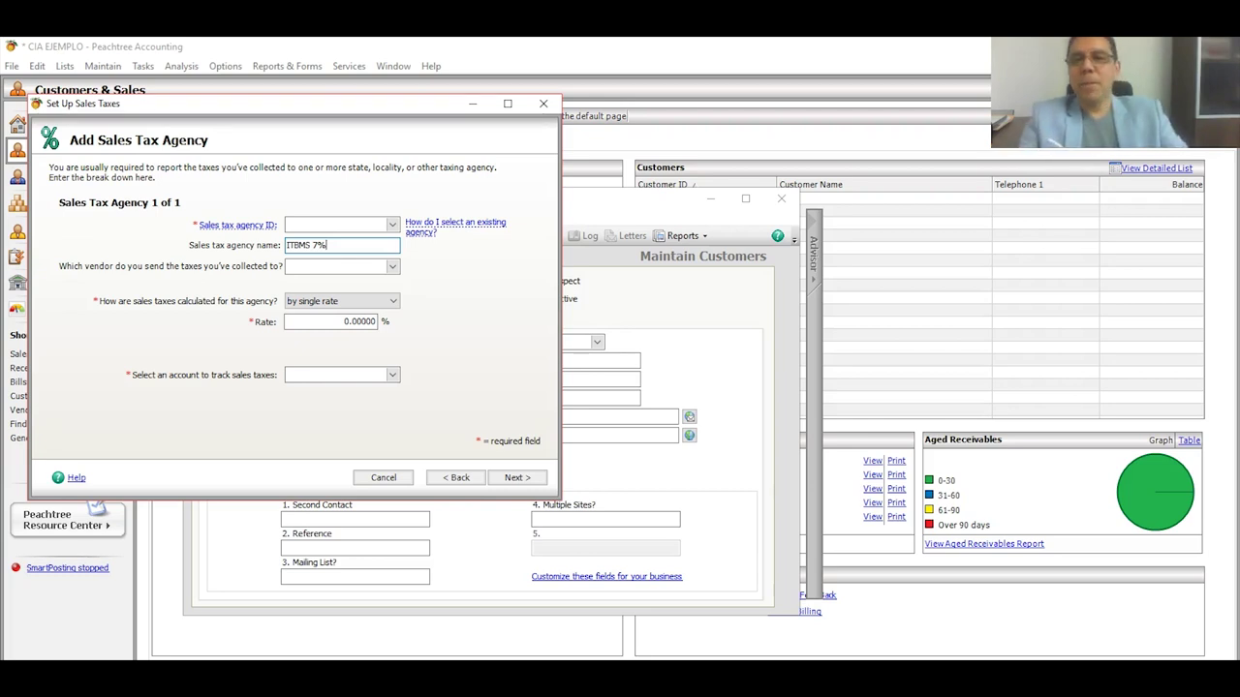
{"action": "left_click", "coordinate": [344, 322]}
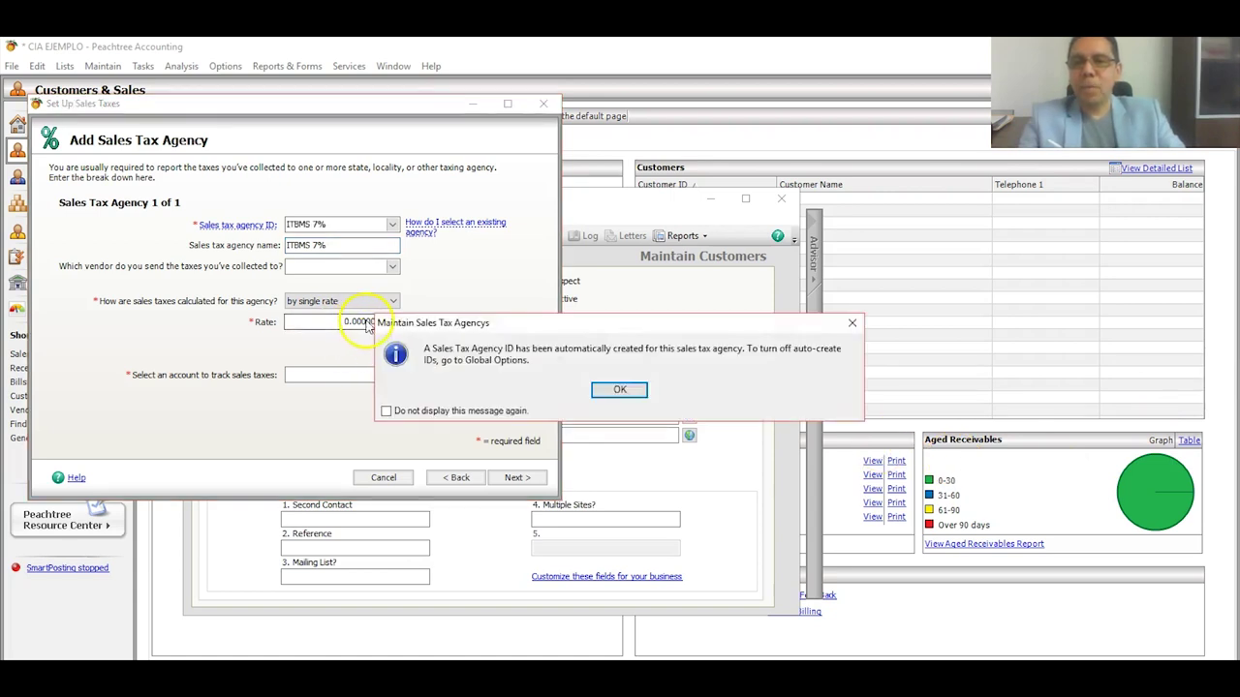
{"action": "left_click", "coordinate": [625, 391]}
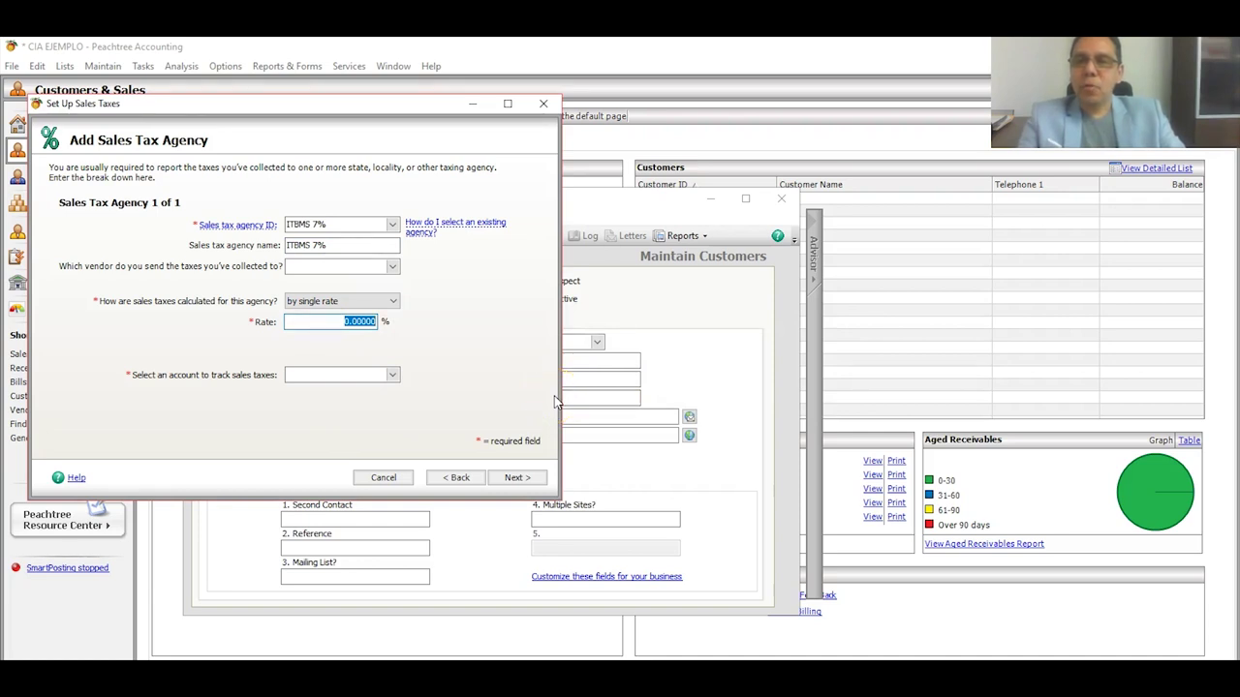
{"action": "type", "text": "7."}
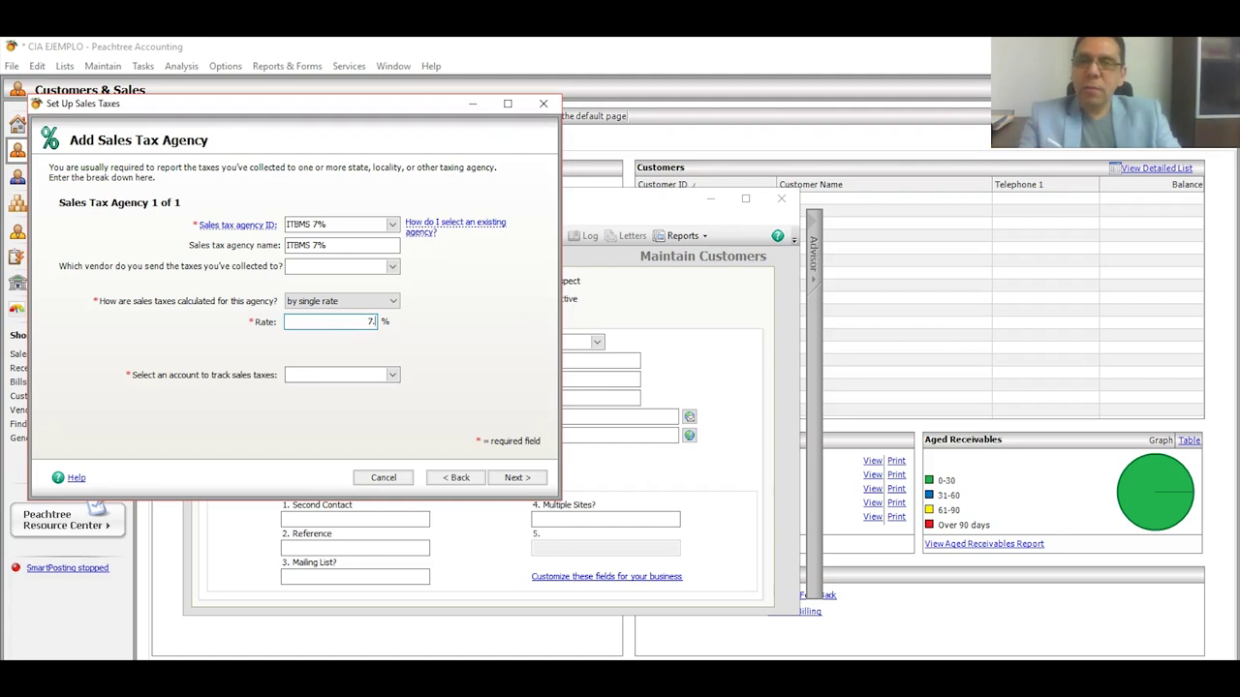
{"action": "key", "text": "Tab"}
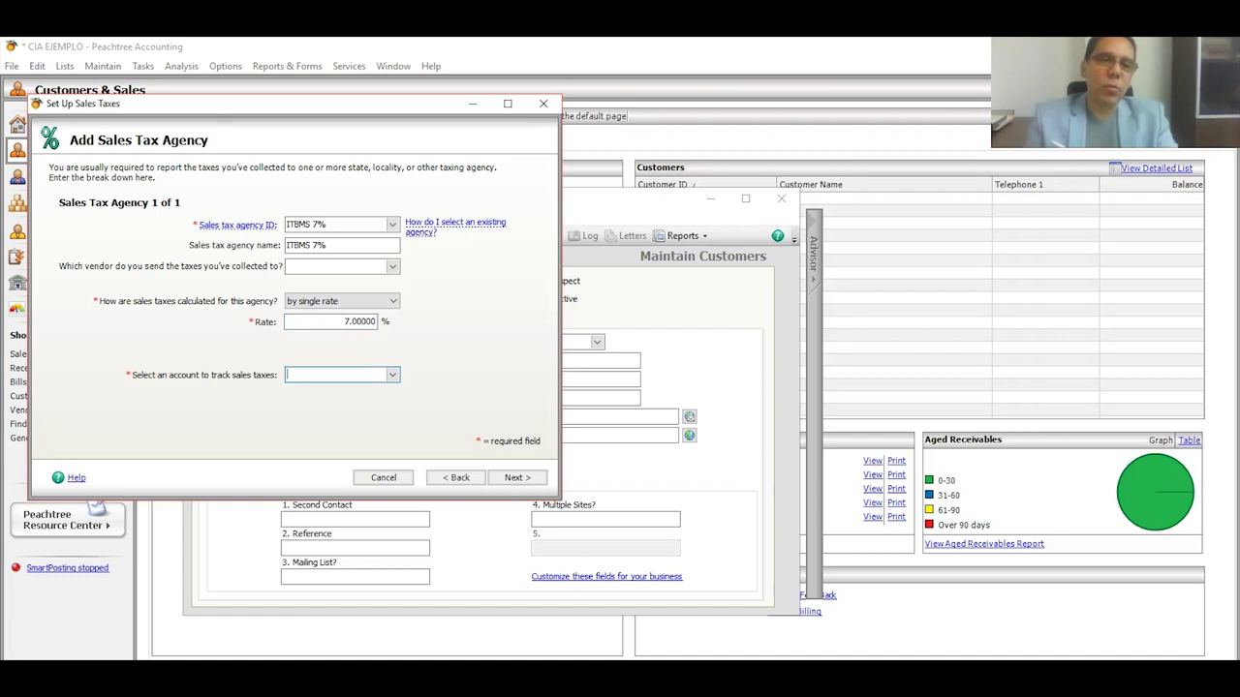
- Assign account 207, ITBMS 7% Por Pagar, to track the agency's sales taxes and continue the sales tax setup
{"action": "left_click", "coordinate": [392, 377]}
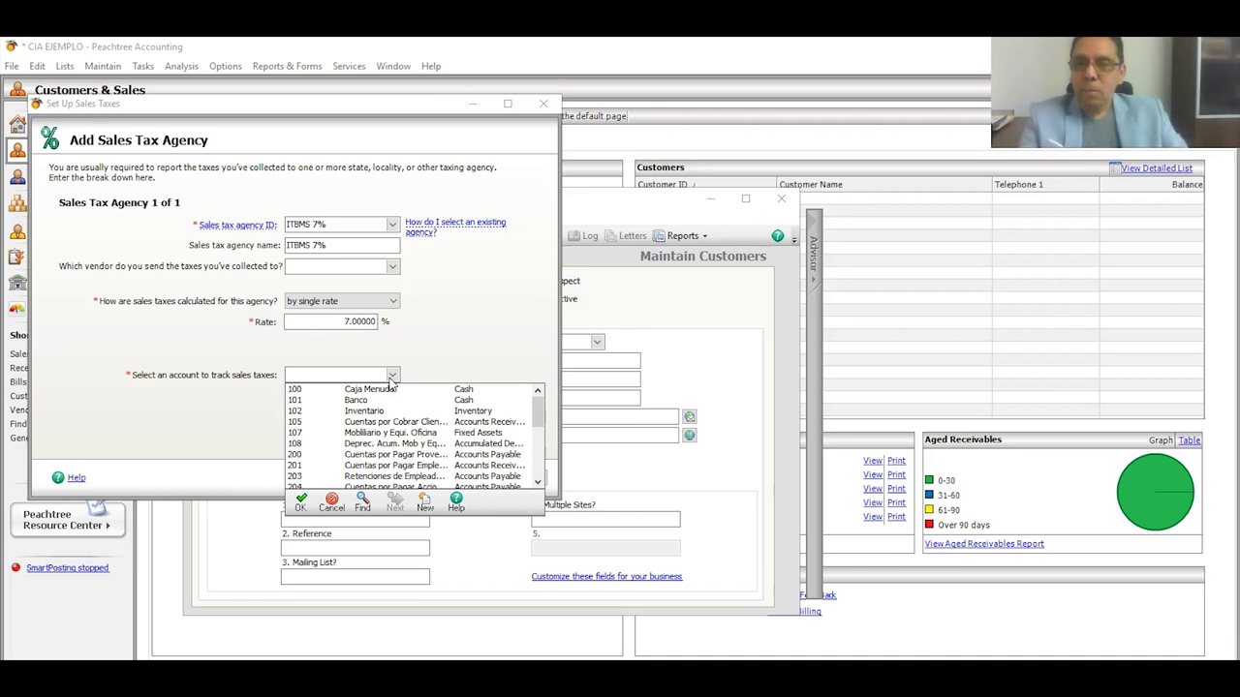
{"action": "left_click", "coordinate": [539, 484]}
{"action": "left_click", "coordinate": [539, 483]}
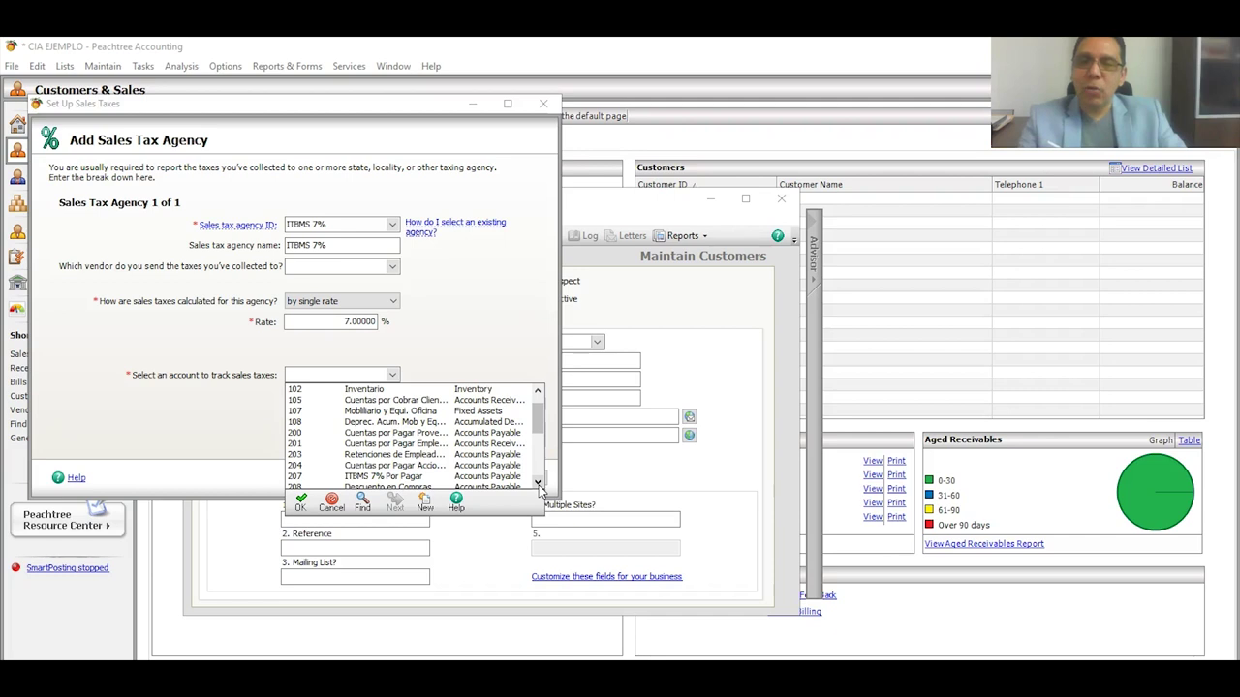
{"action": "left_click", "coordinate": [539, 484]}
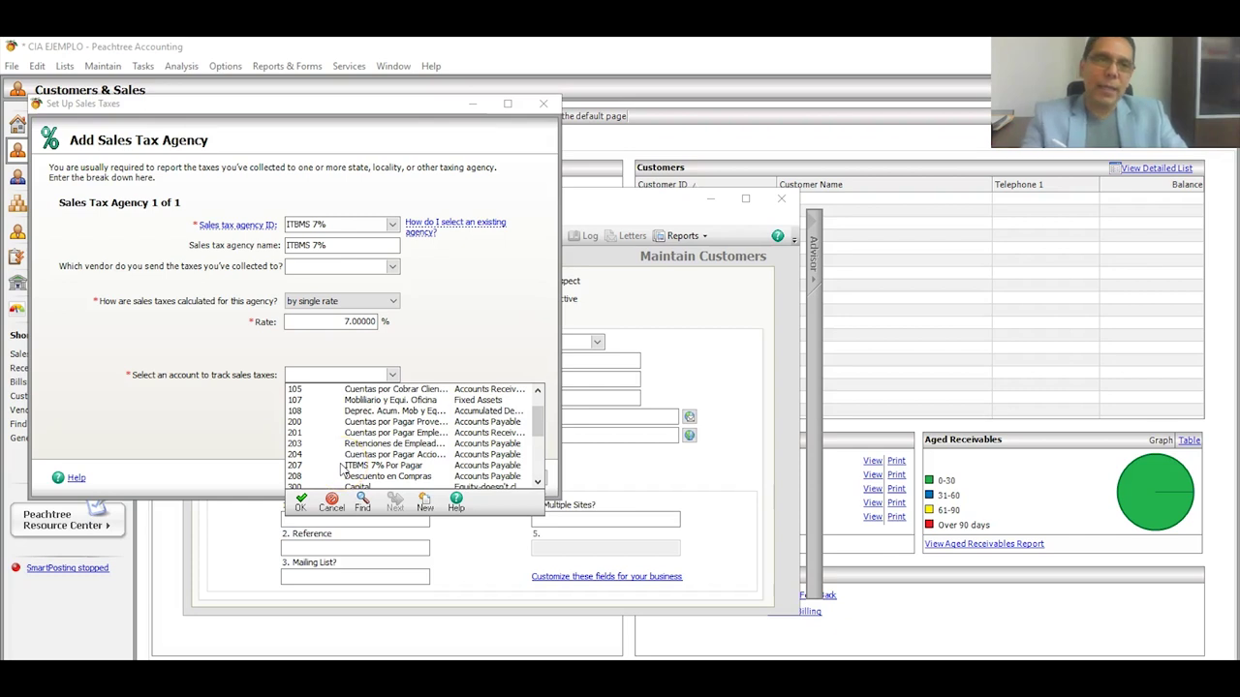
{"action": "double_click", "coordinate": [341, 468]}
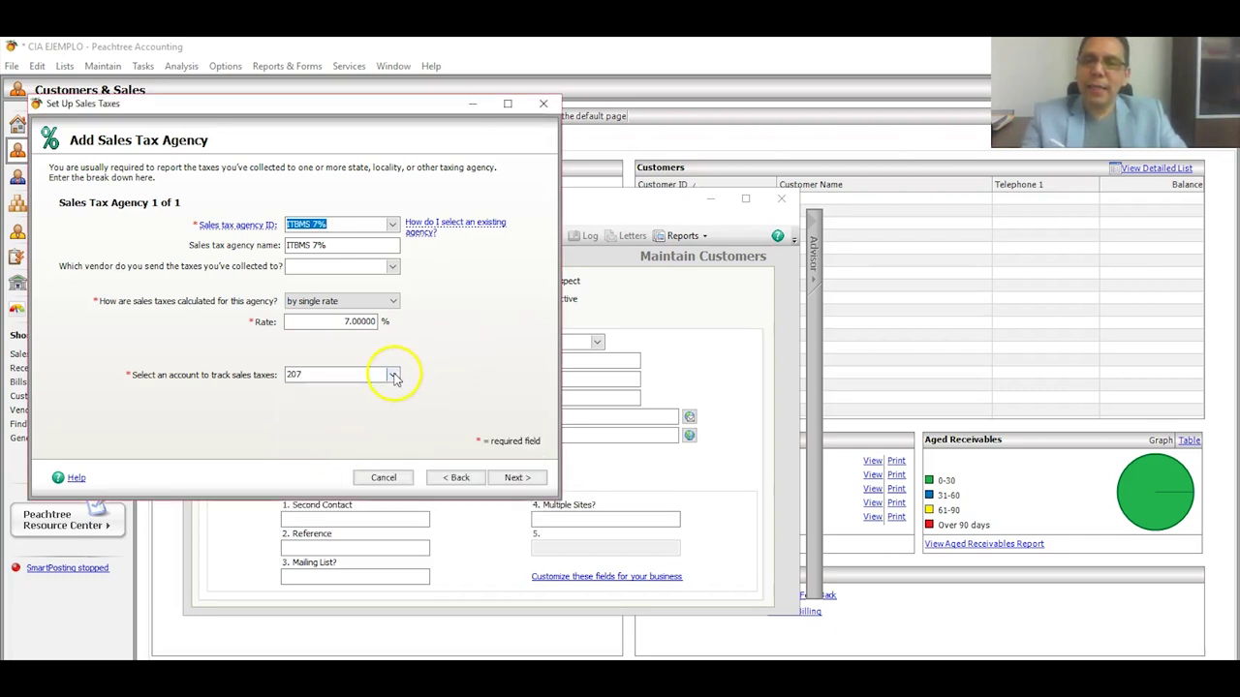
{"action": "left_click", "coordinate": [392, 375]}
{"action": "left_click", "coordinate": [539, 482]}
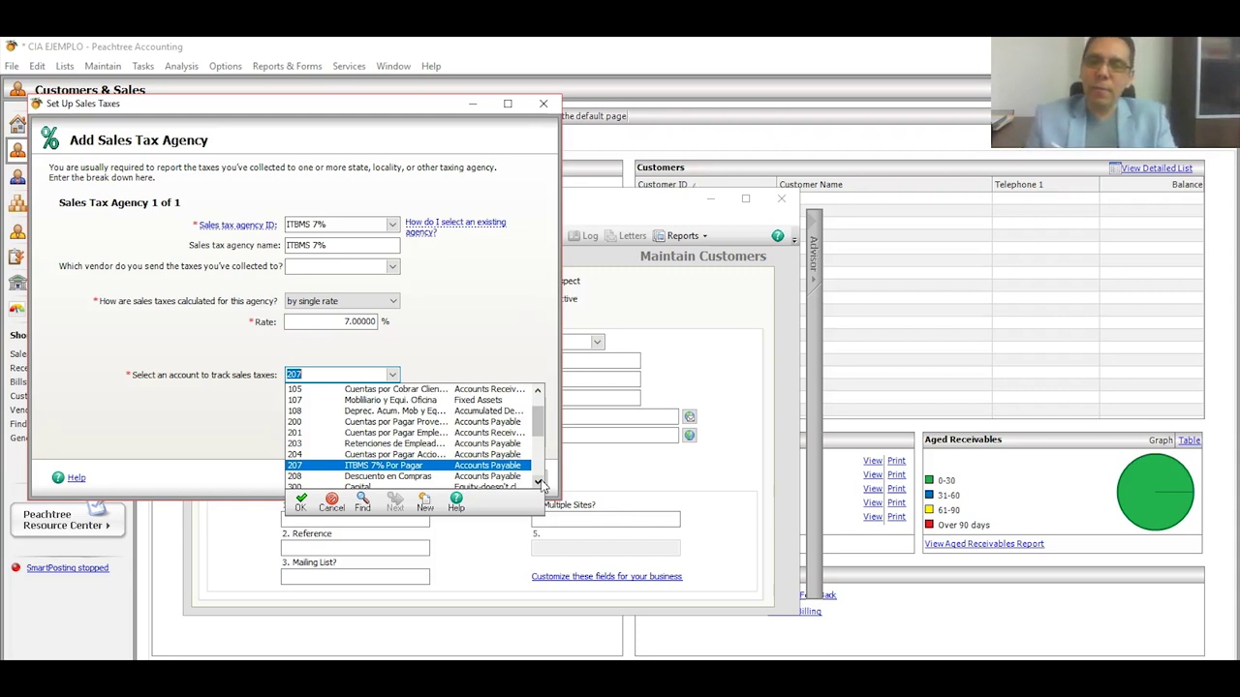
{"action": "left_click", "coordinate": [353, 468]}
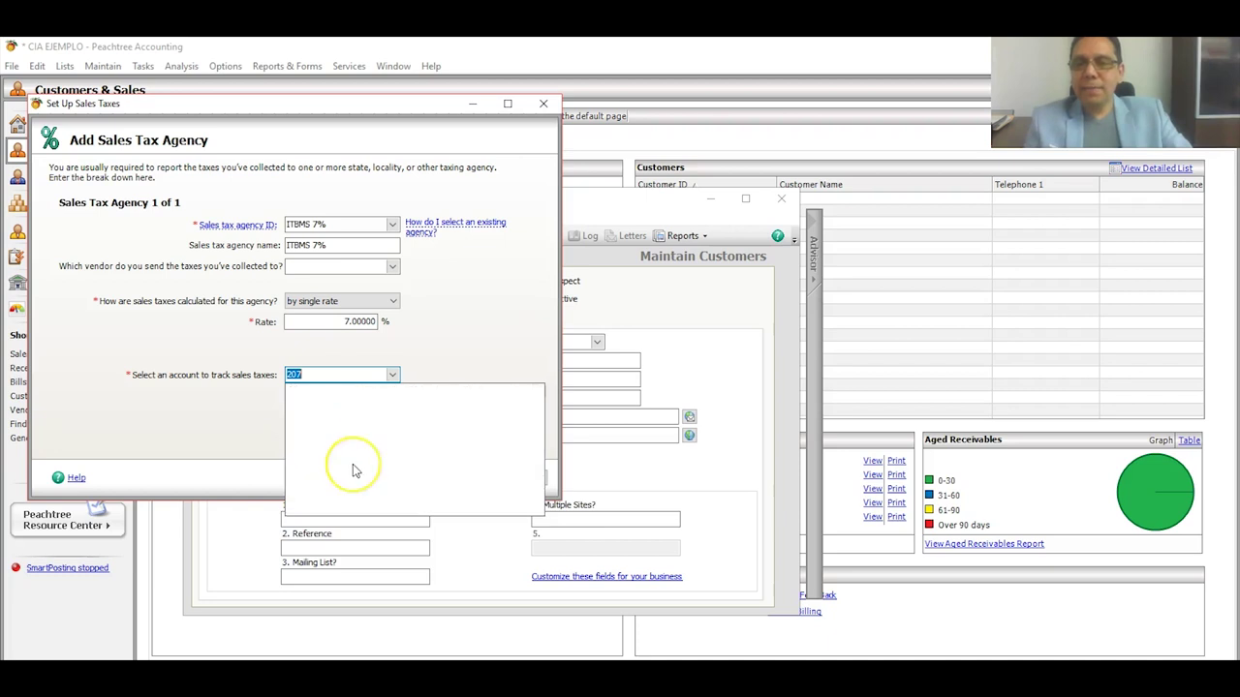
{"action": "left_click", "coordinate": [505, 477]}
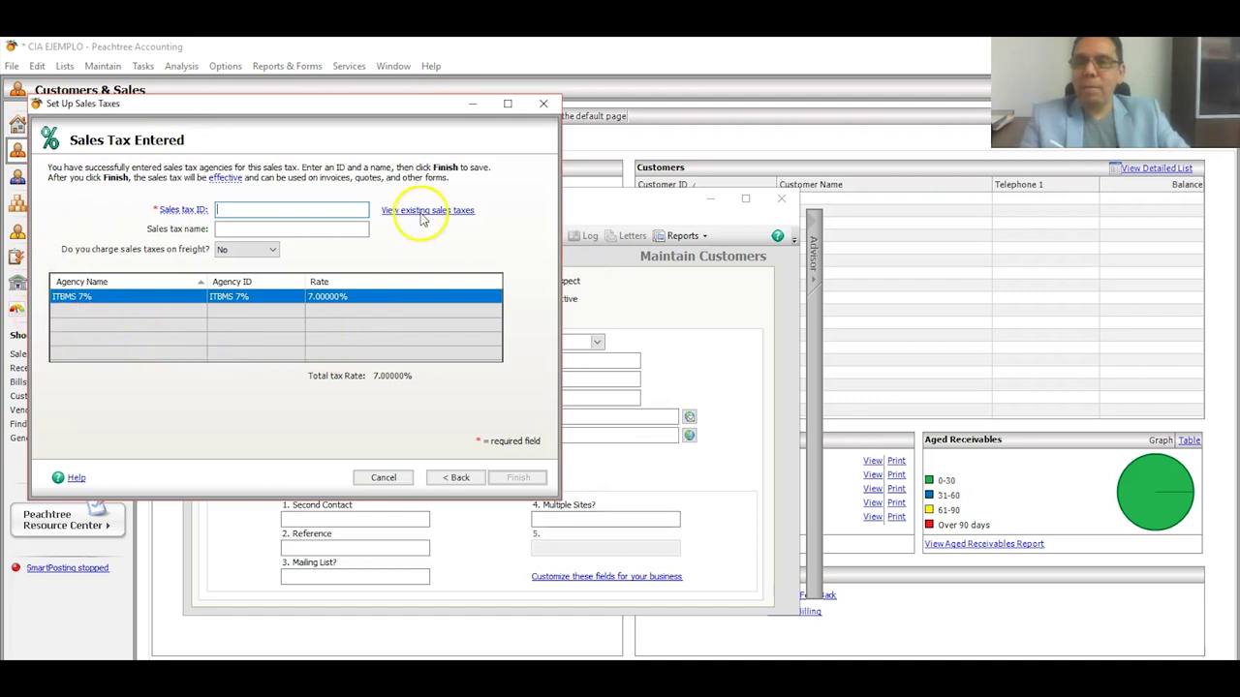
- Name the new sales tax "ITBMS 7%" and accept the automatically created sales tax ID
{"action": "left_click", "coordinate": [384, 477]}
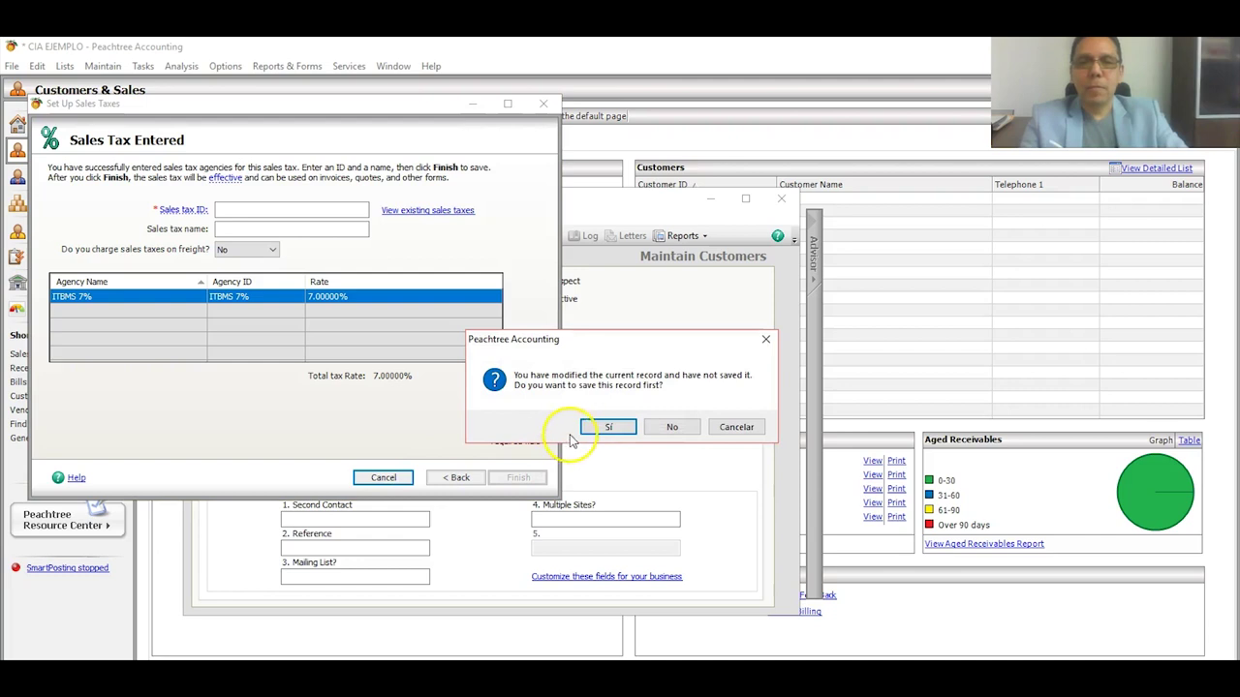
{"action": "left_click", "coordinate": [606, 427]}
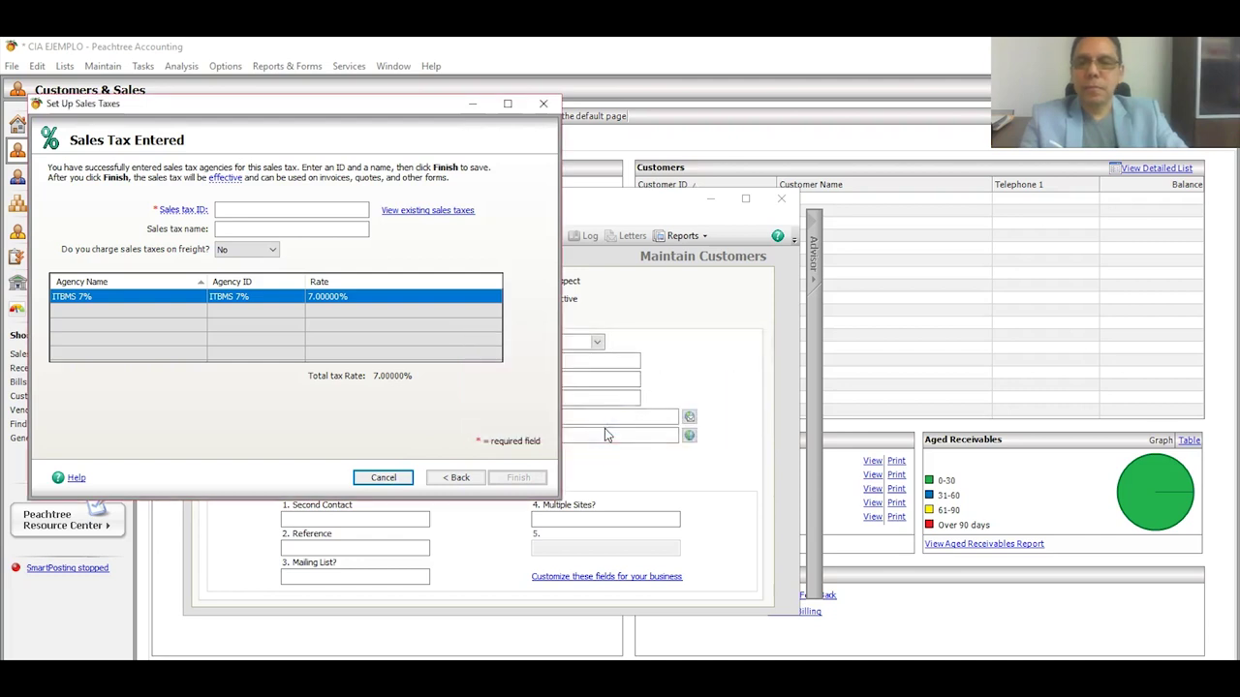
{"action": "left_click", "coordinate": [225, 208]}
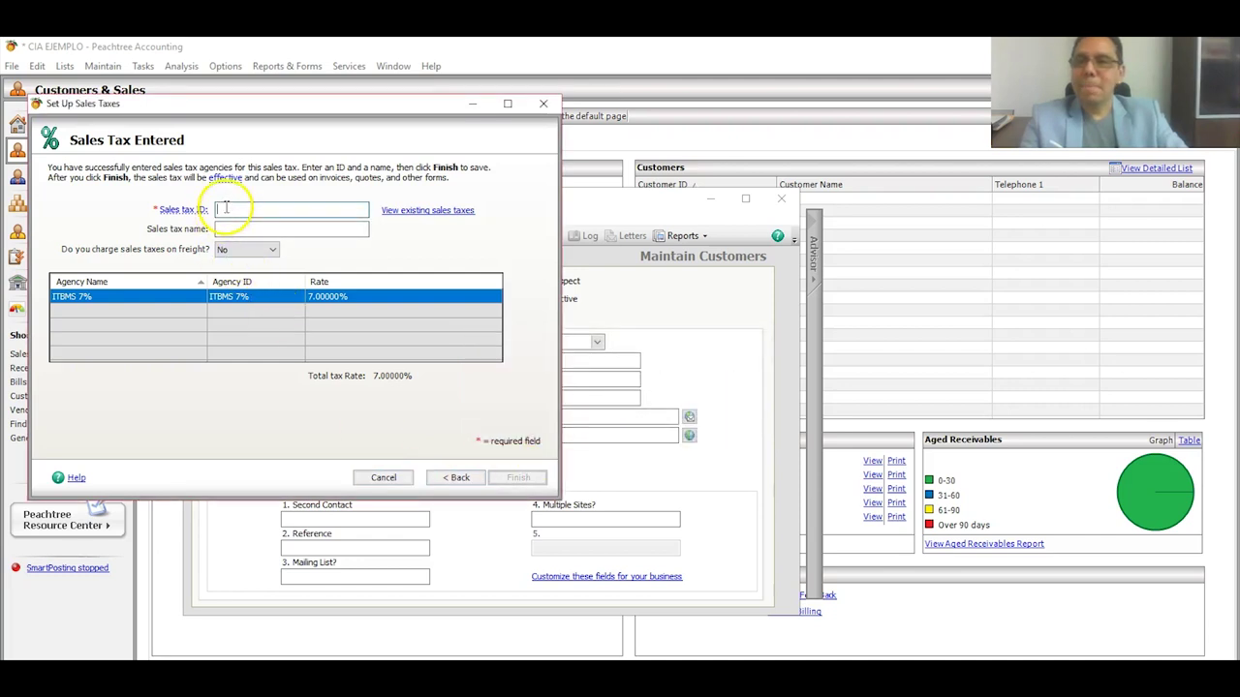
{"action": "left_click", "coordinate": [231, 232]}
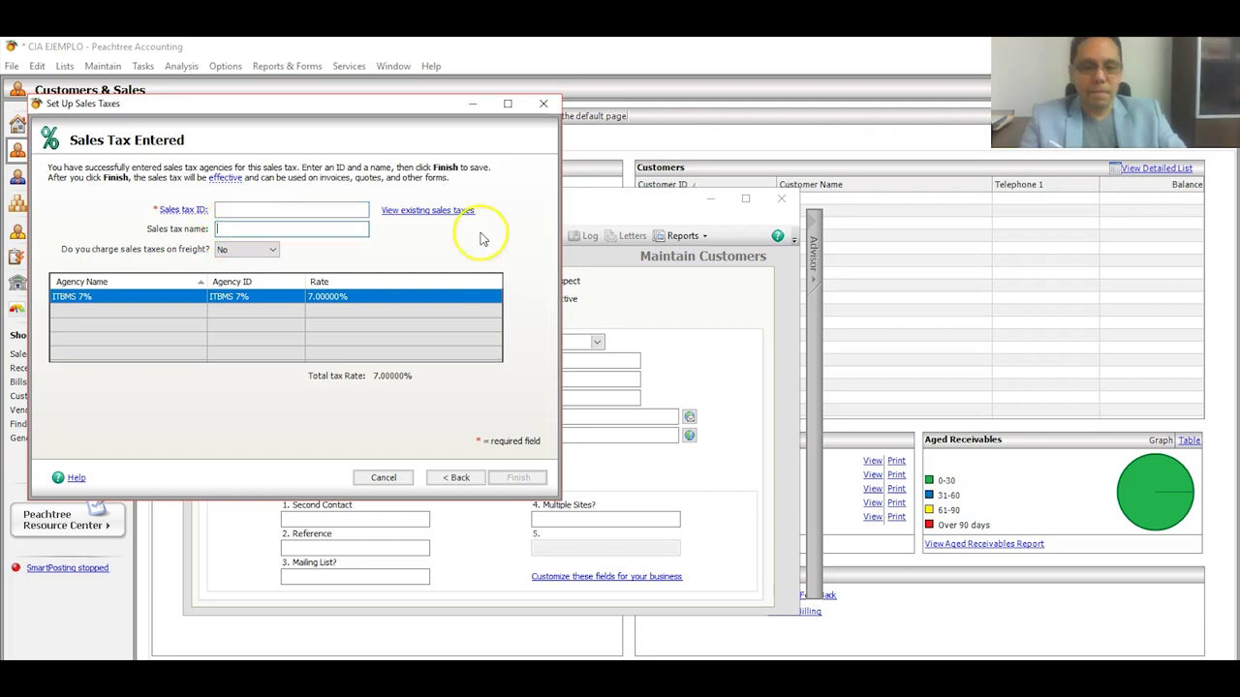
{"action": "type", "text": "ITBM"}
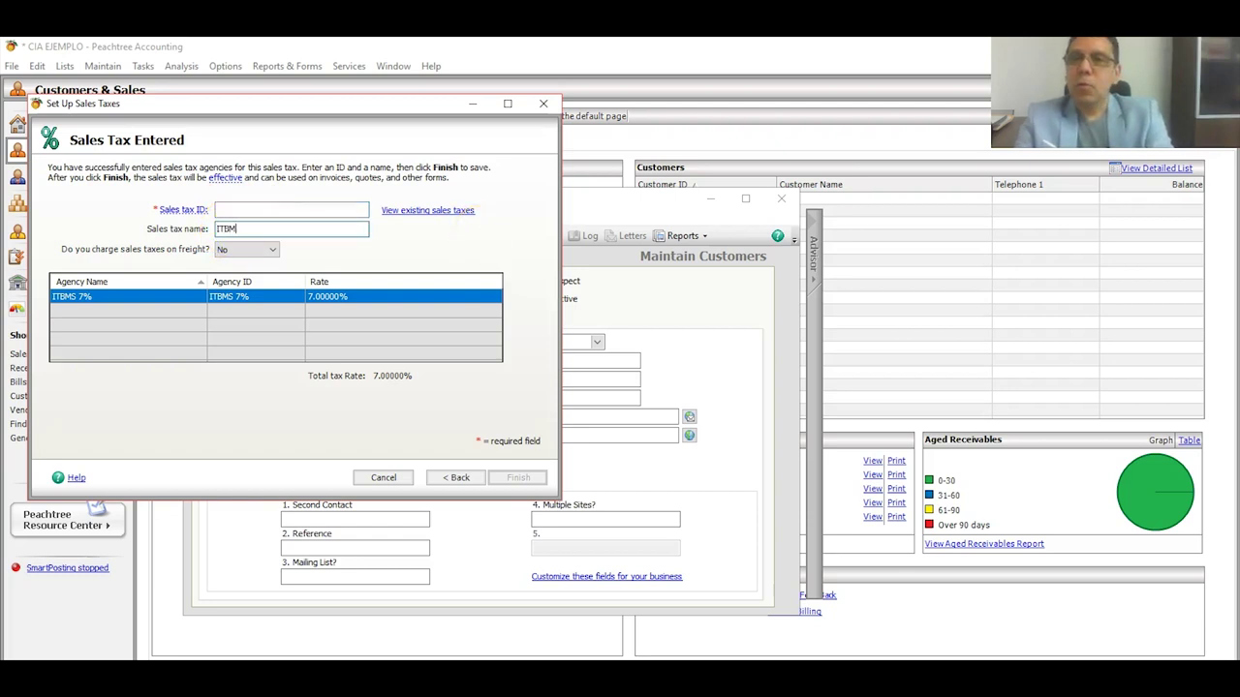
{"action": "type", "text": "S"}
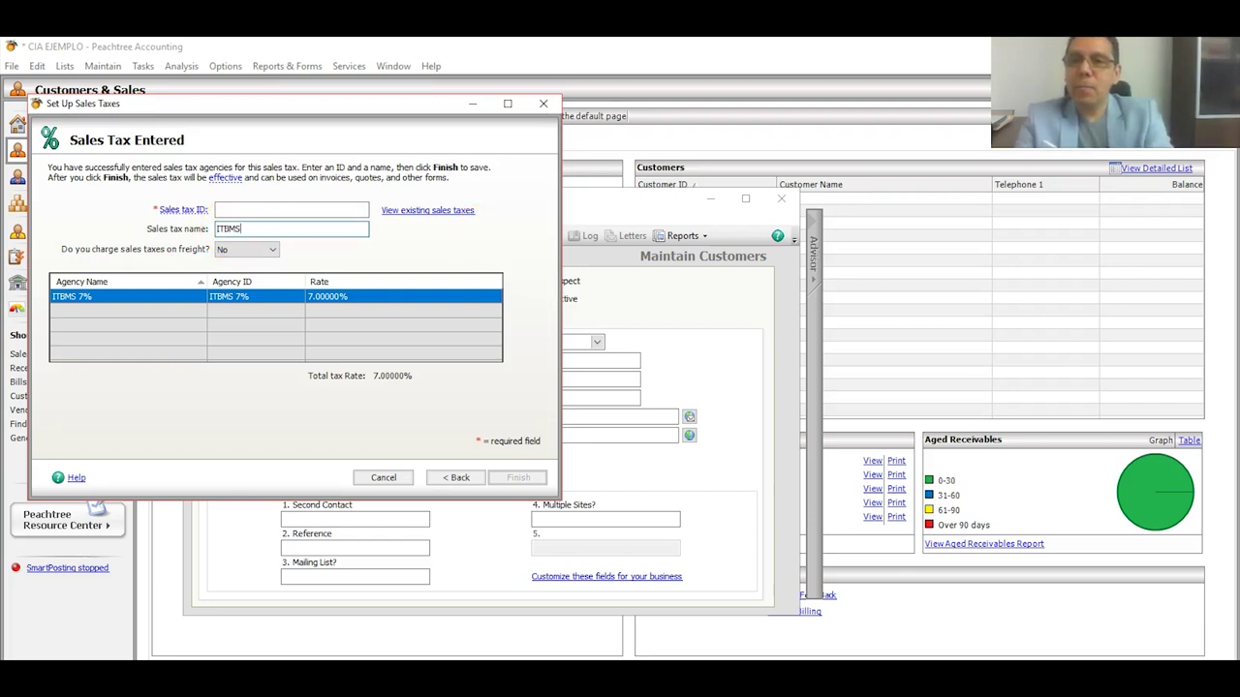
{"action": "type", "text": " 7%"}
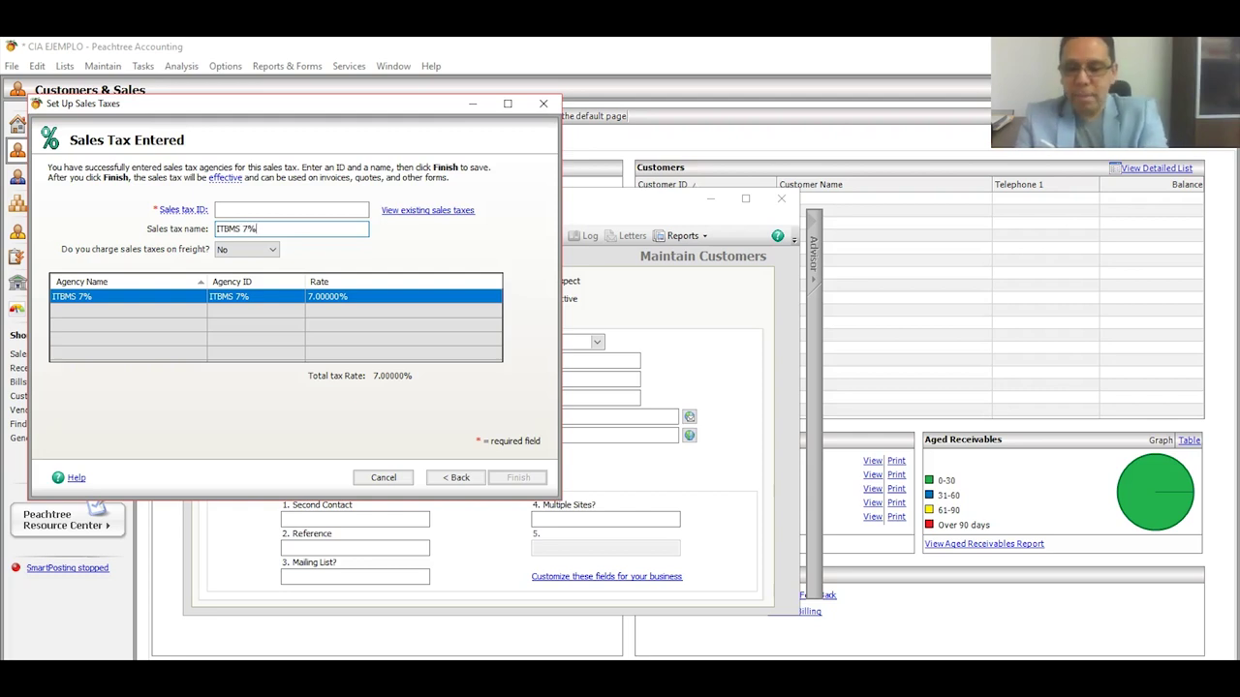
{"action": "left_click", "coordinate": [308, 211]}
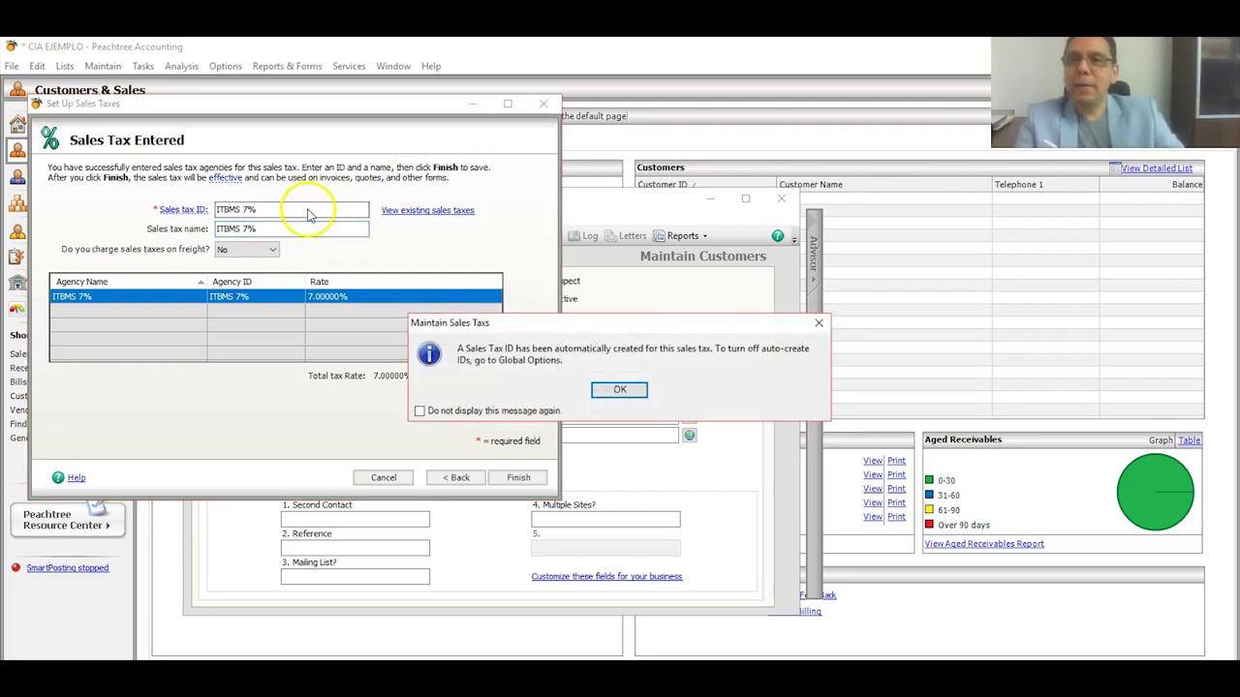
{"action": "left_click", "coordinate": [620, 391]}
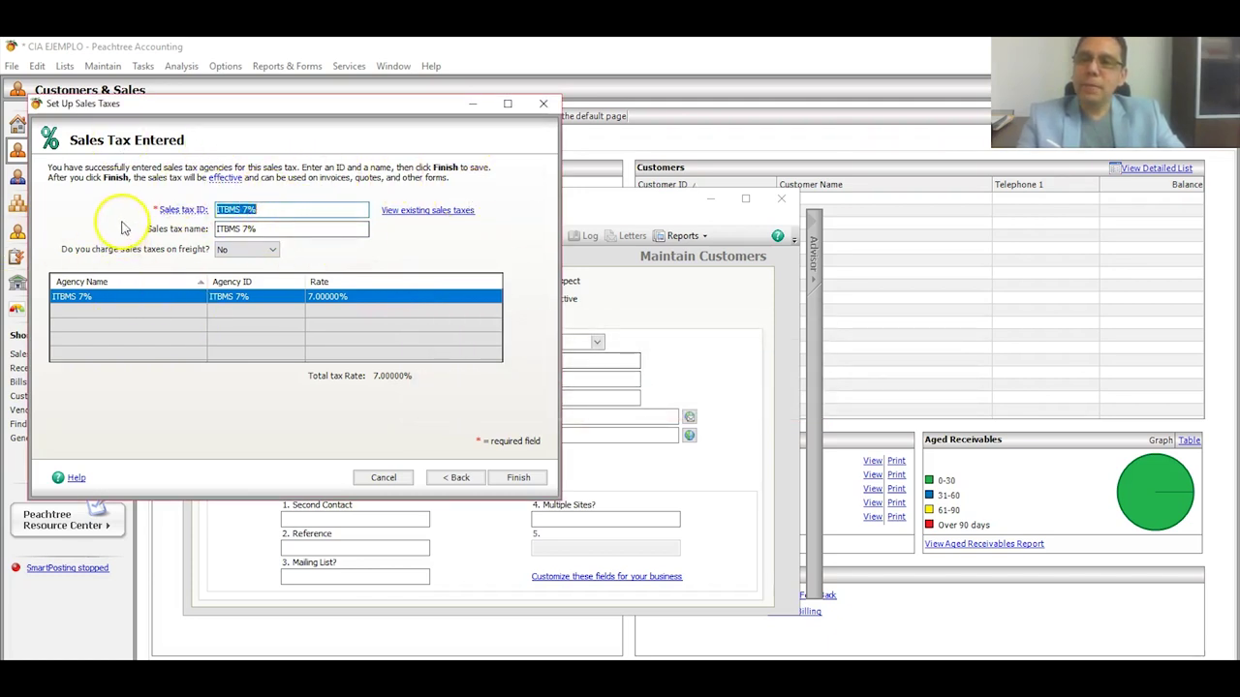
{"action": "left_click", "coordinate": [283, 208]}
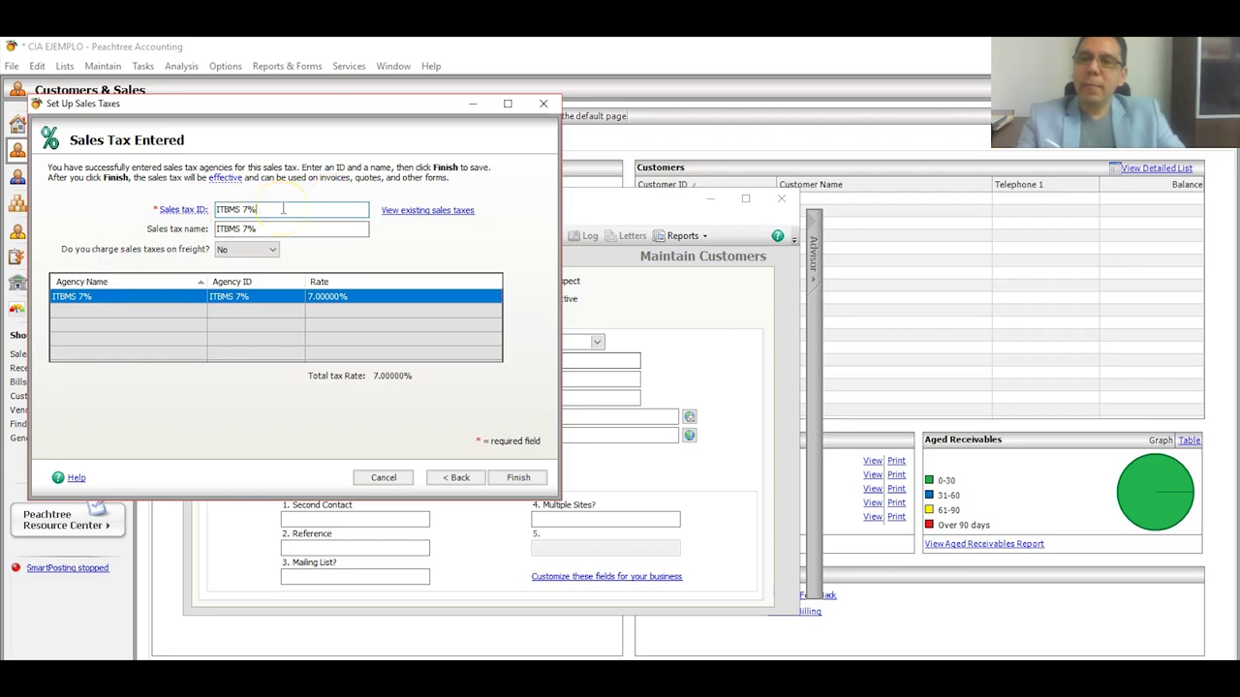
{"action": "left_click", "coordinate": [265, 229]}
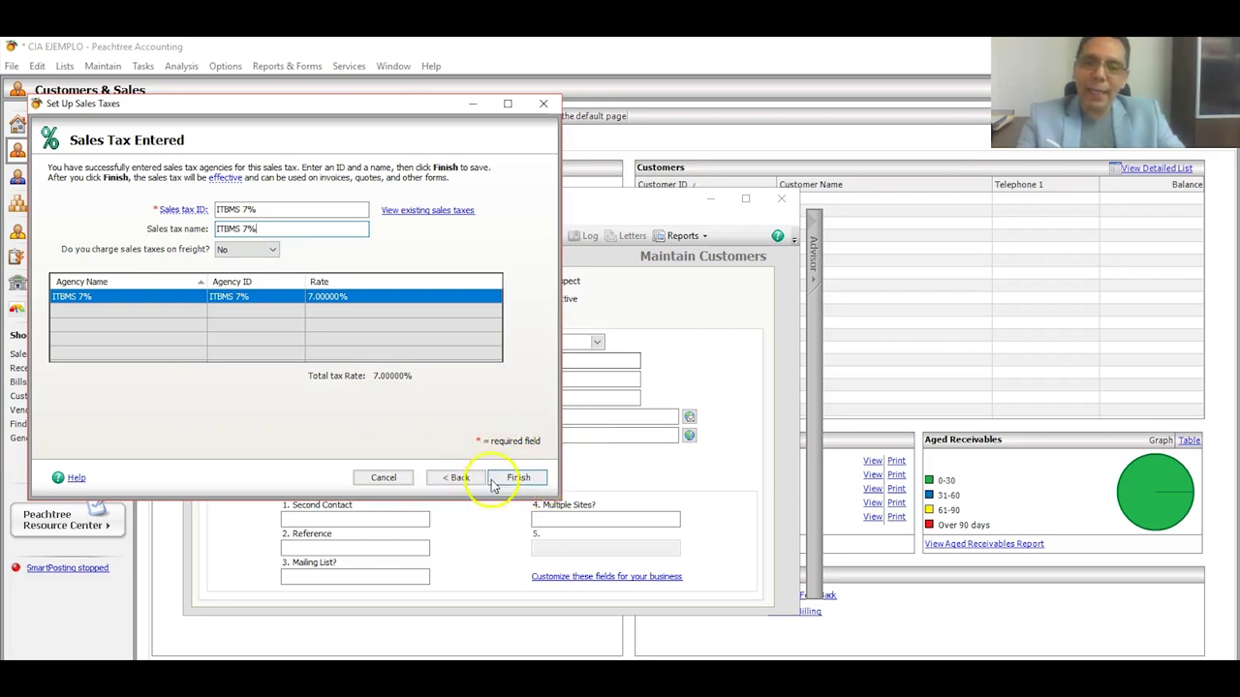
- Finish and save the ITBMS 7% sales tax, then close the sales tax wizard to return to the customer record
{"action": "left_click", "coordinate": [520, 480]}
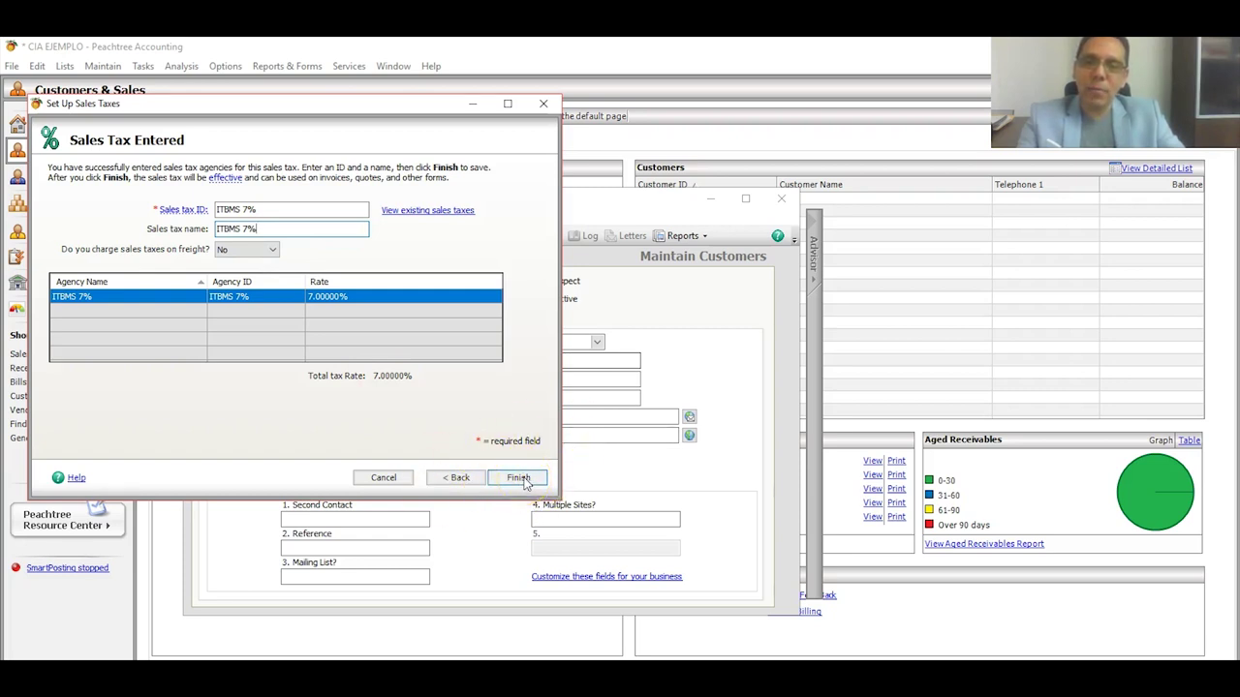
{"action": "left_click", "coordinate": [522, 480]}
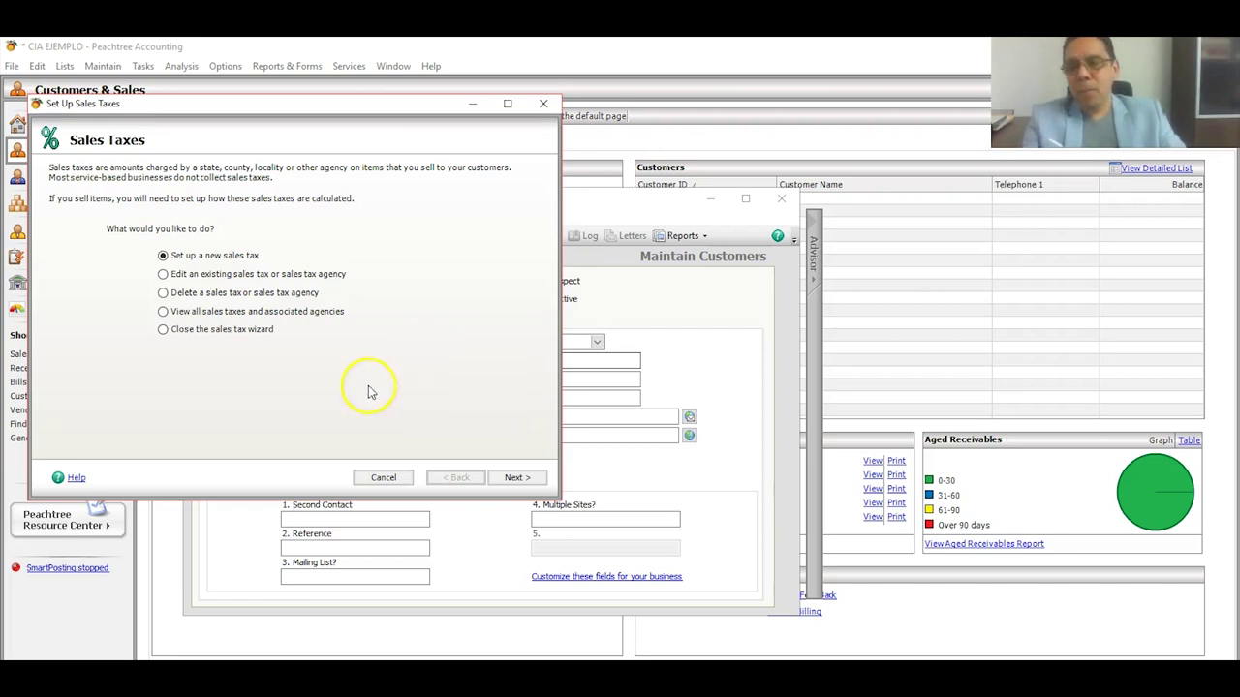
{"action": "left_click", "coordinate": [380, 480]}
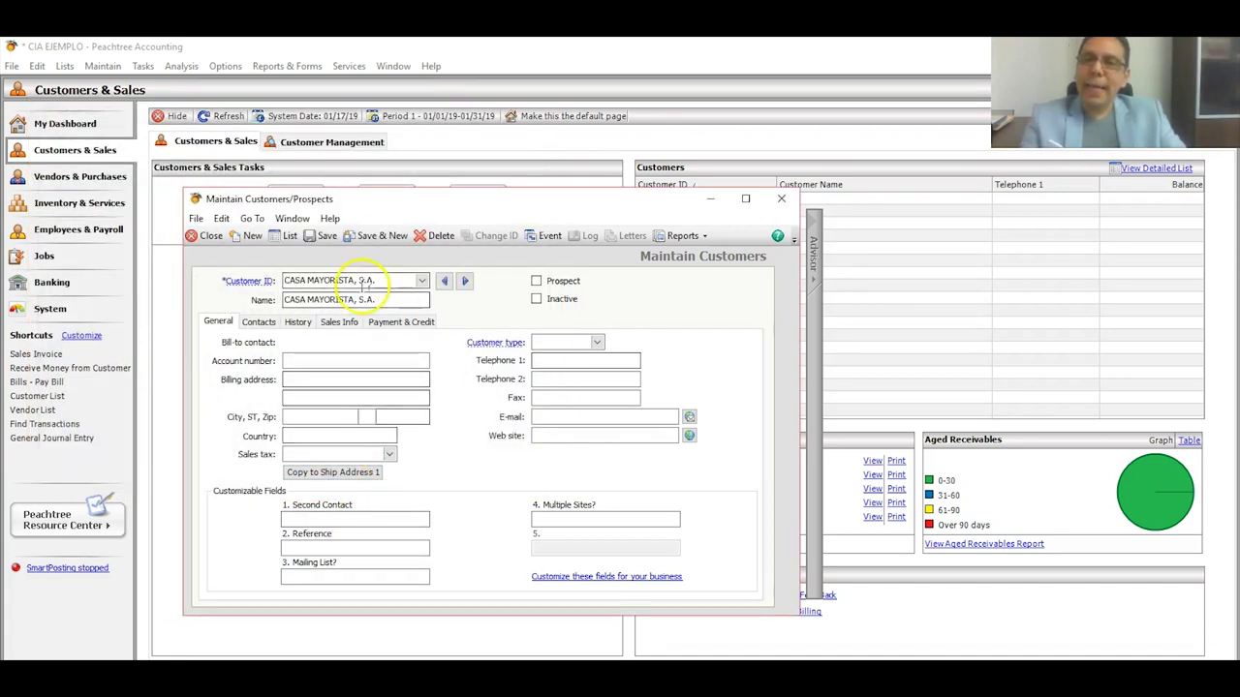
- Try to pick the new sales tax from the list in the customer's sales tax field
{"action": "left_click", "coordinate": [389, 455]}
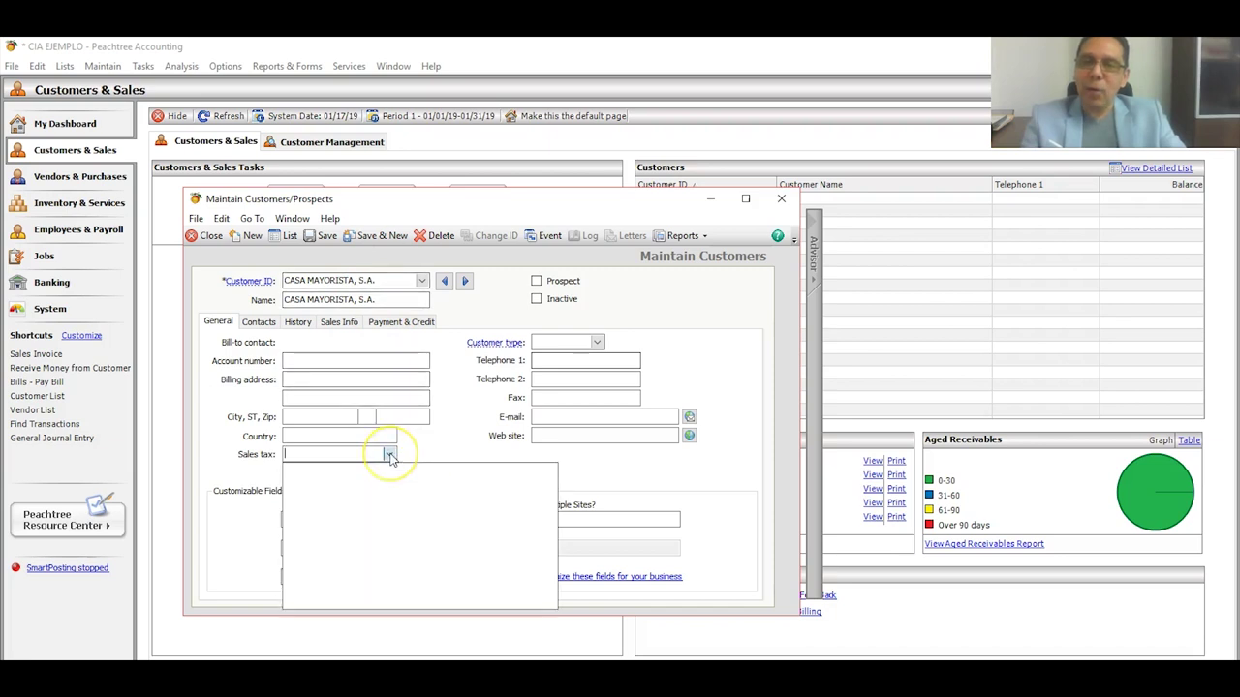
{"action": "left_click", "coordinate": [390, 456]}
{"action": "left_click", "coordinate": [389, 455]}
{"action": "left_click", "coordinate": [389, 455]}
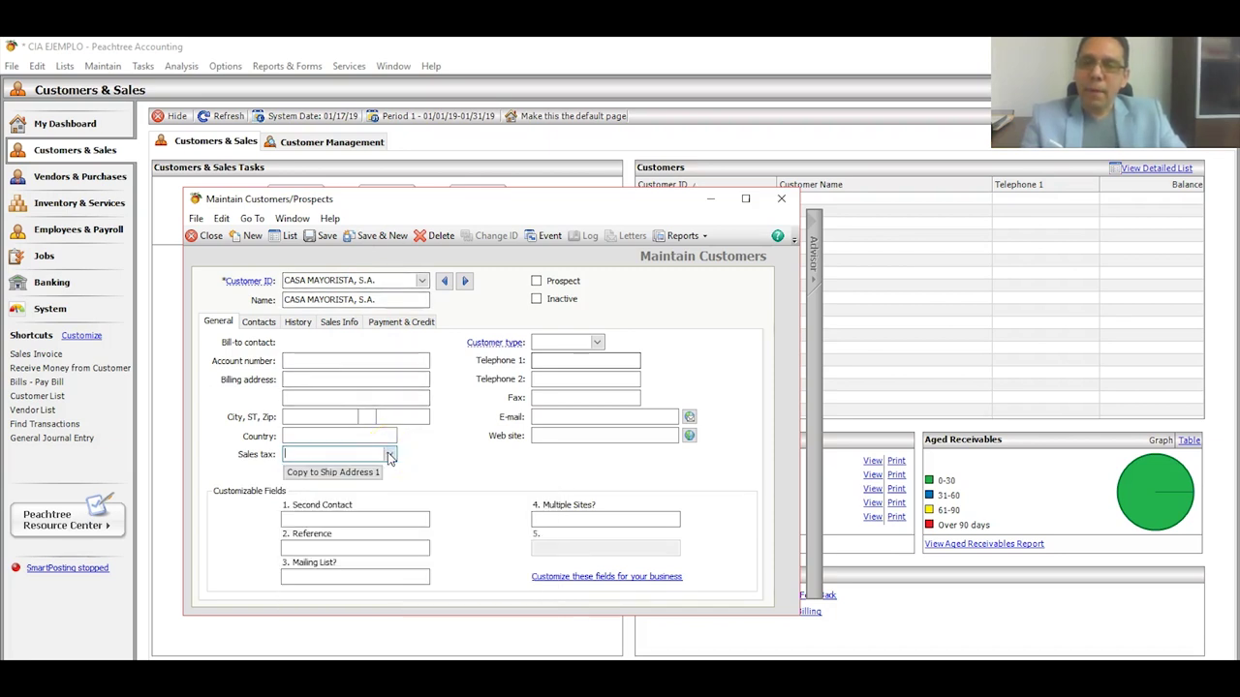
{"action": "left_click", "coordinate": [313, 457]}
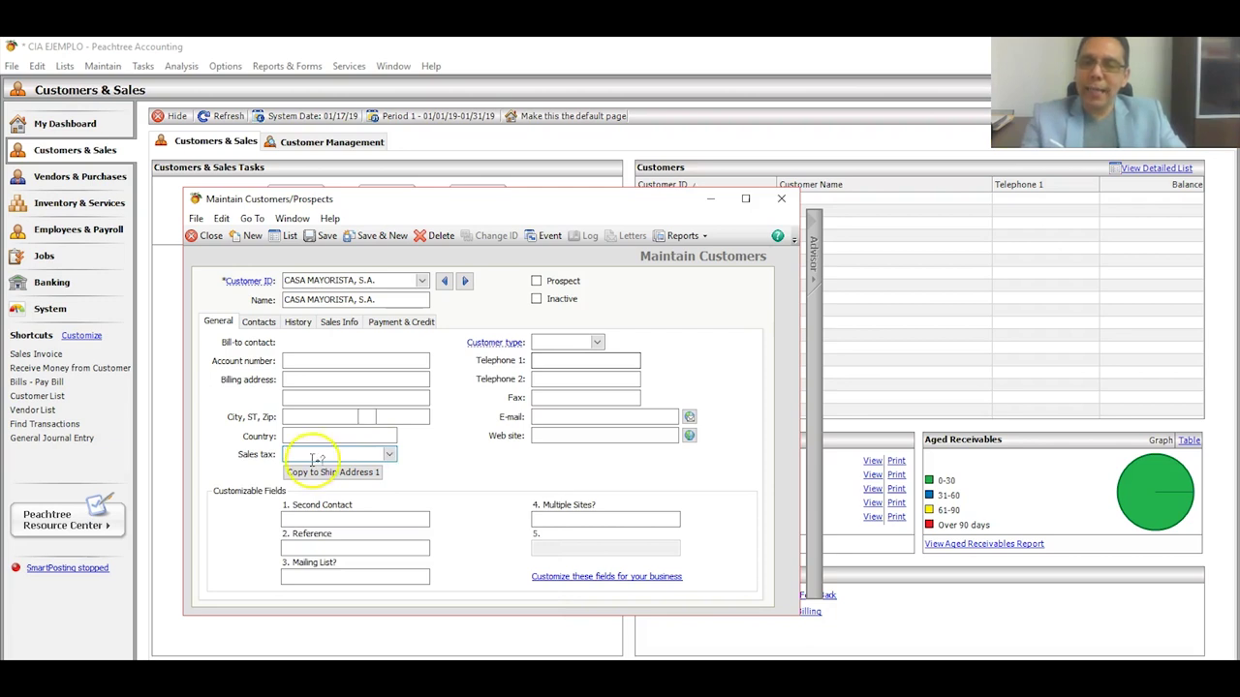
{"action": "left_click", "coordinate": [388, 456]}
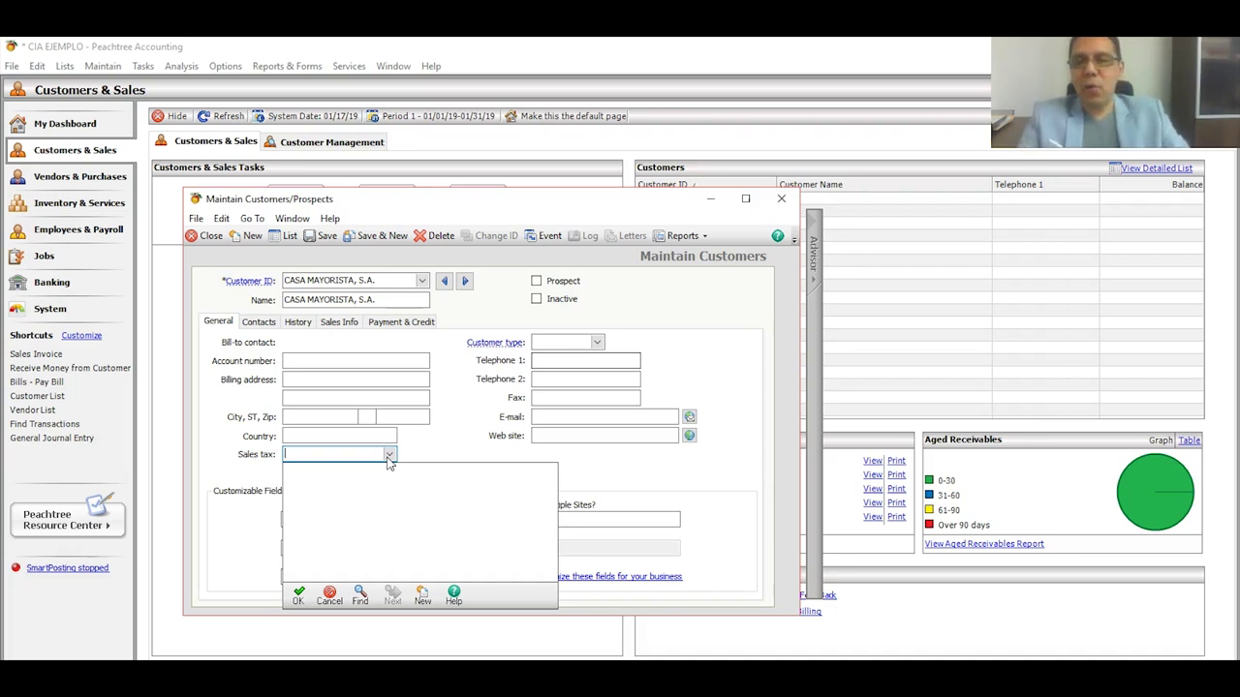
{"action": "left_click", "coordinate": [366, 497]}
{"action": "left_click", "coordinate": [772, 177]}
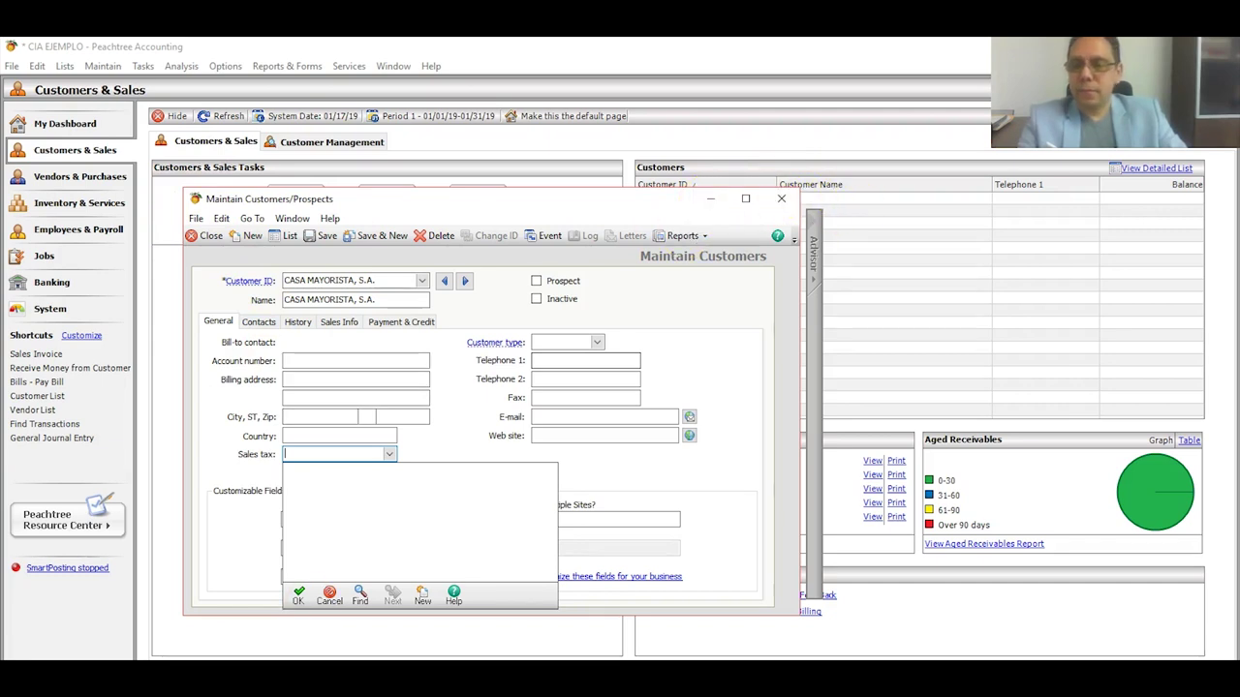
{"action": "key", "text": "Escape"}
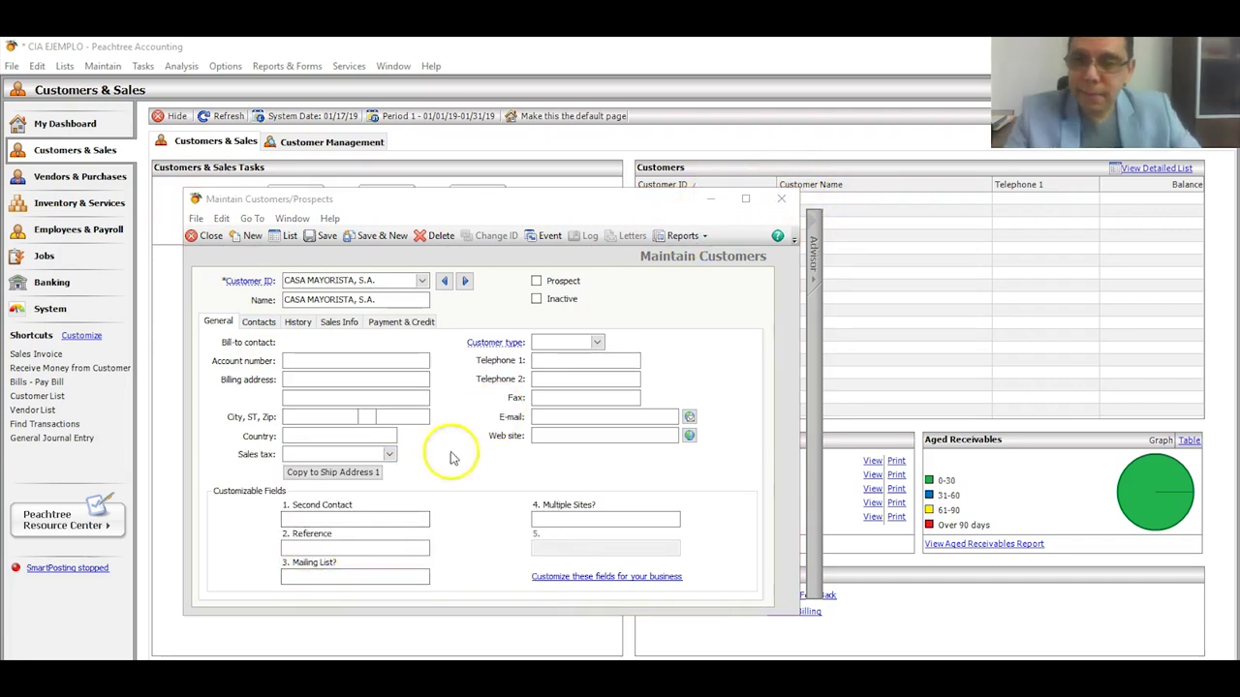
- Assign the ITBMS 7% sales tax to CASA MAYORISTA, S.A. and save the customer, starting a new record
{"action": "left_click", "coordinate": [389, 455]}
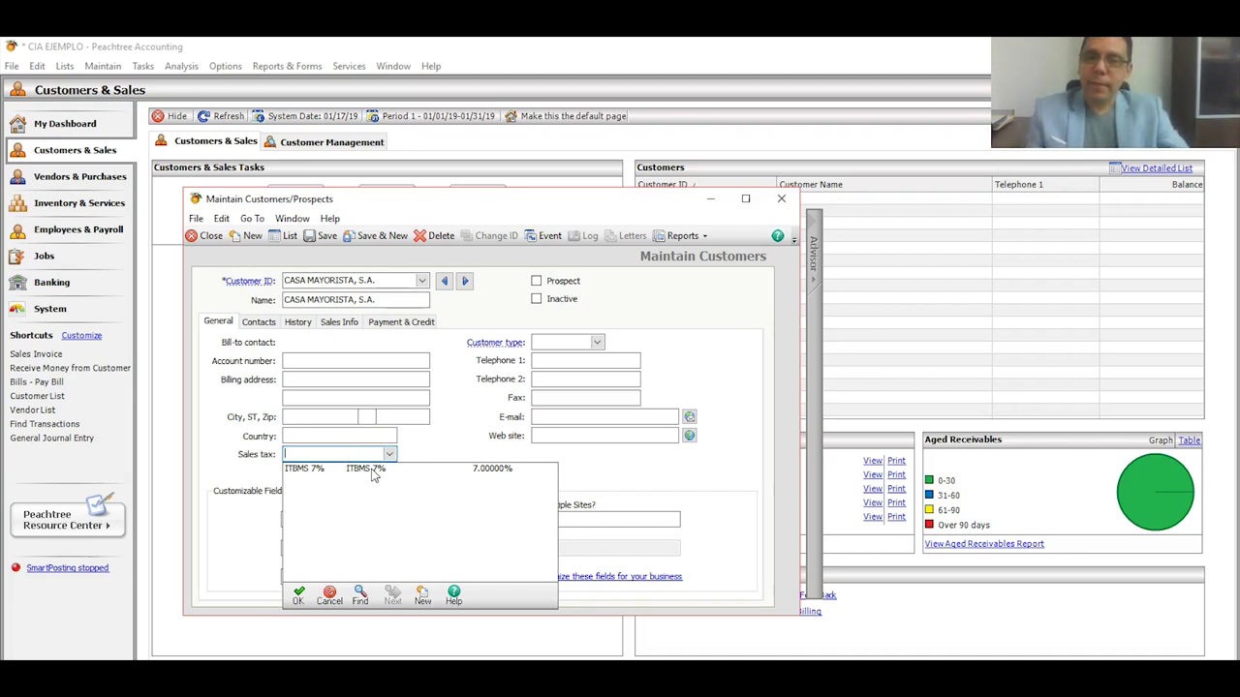
{"action": "double_click", "coordinate": [374, 471]}
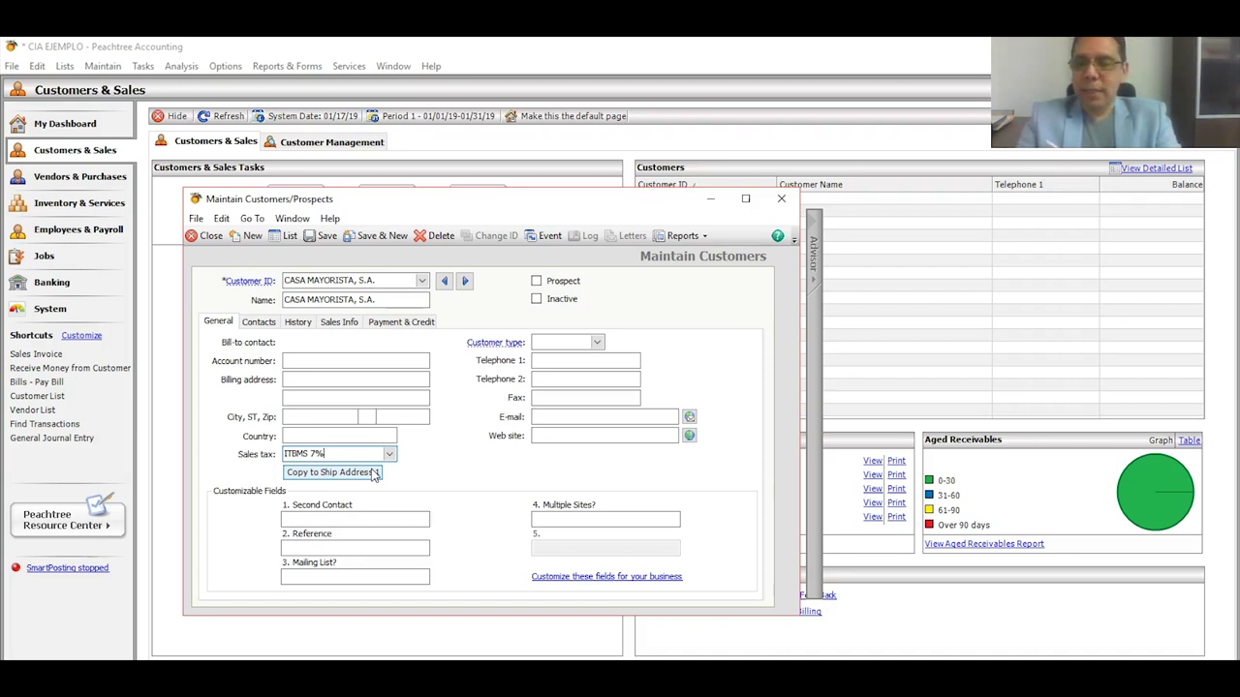
{"action": "left_click", "coordinate": [369, 235]}
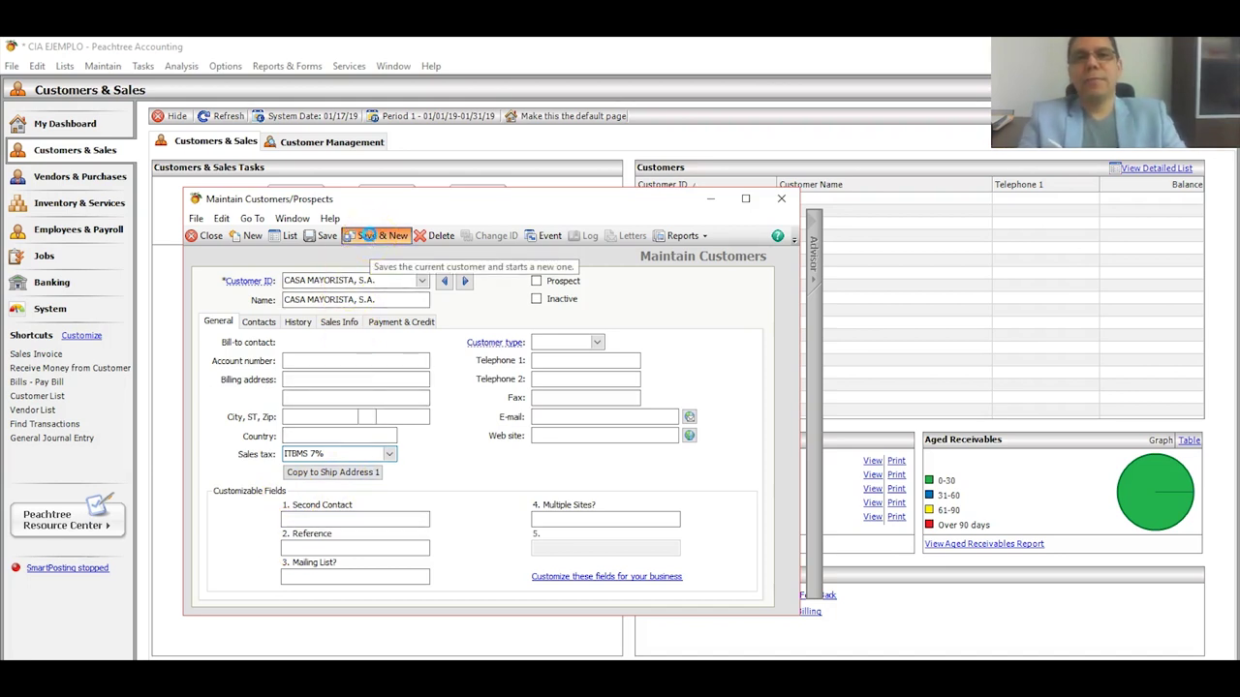